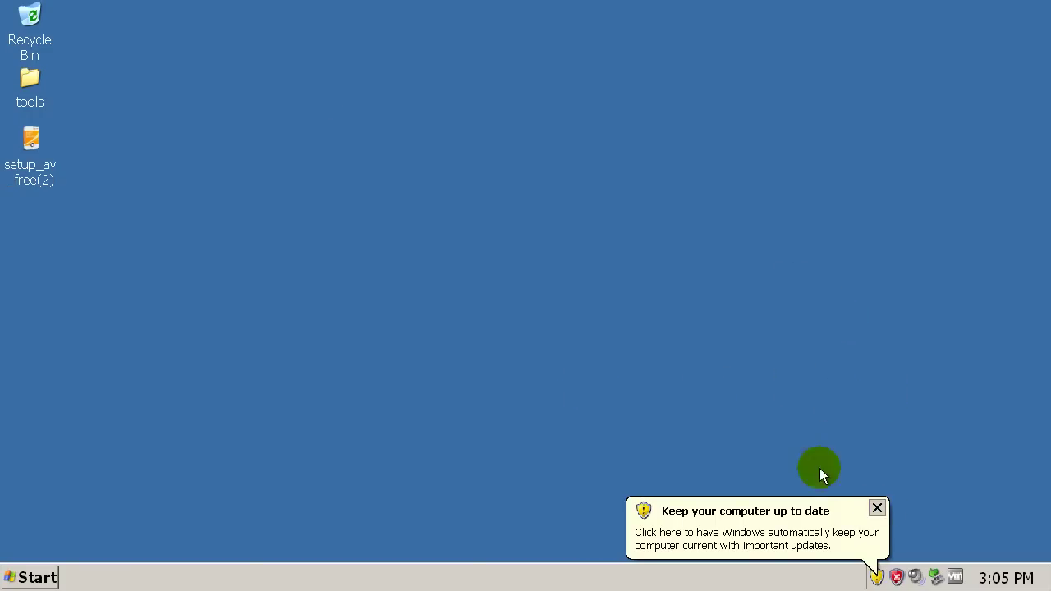
# Revert the virtual machine to the snapshot "Win XP Clean" and confirm the restore.
pyautogui.click(107, 0)
pyautogui.moveTo(160, 54)
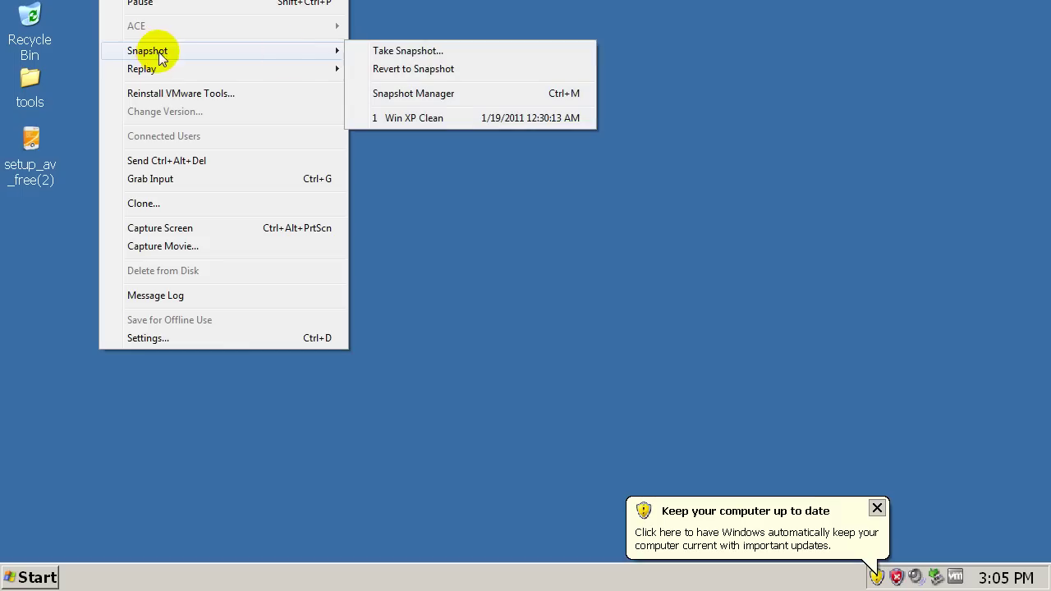
pyautogui.click(446, 123)
pyautogui.click(615, 293)
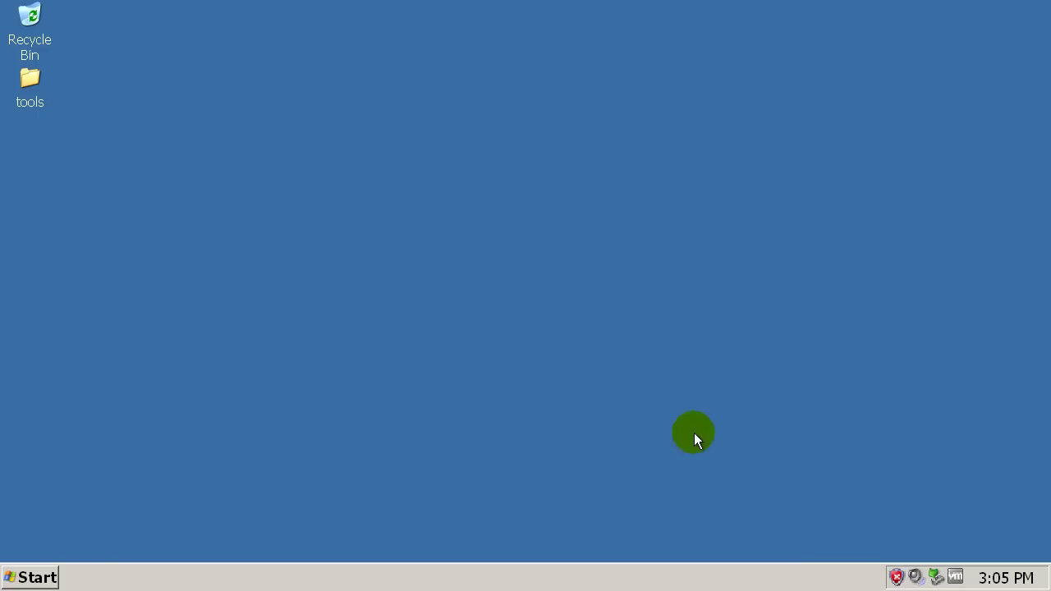
pyautogui.moveTo(681, 425); pyautogui.dragTo(751, 469)
pyautogui.click(34, 577)
pyautogui.press('Escape')
# Open a file explorer window on the host computer and show the Downloads folder.
pyautogui.press('super+e')
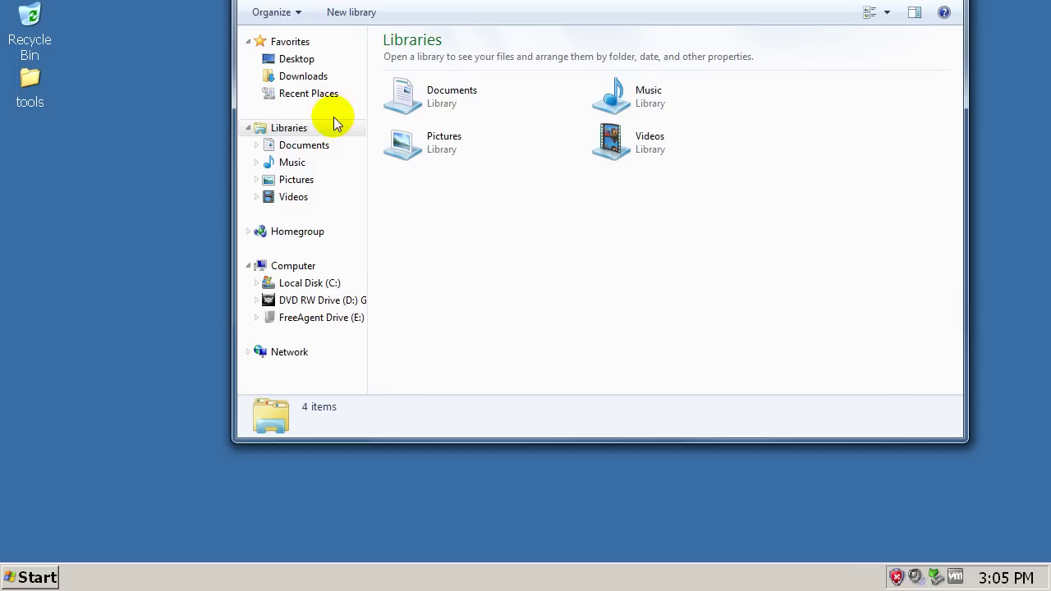
pyautogui.click(324, 63)
pyautogui.click(325, 87)
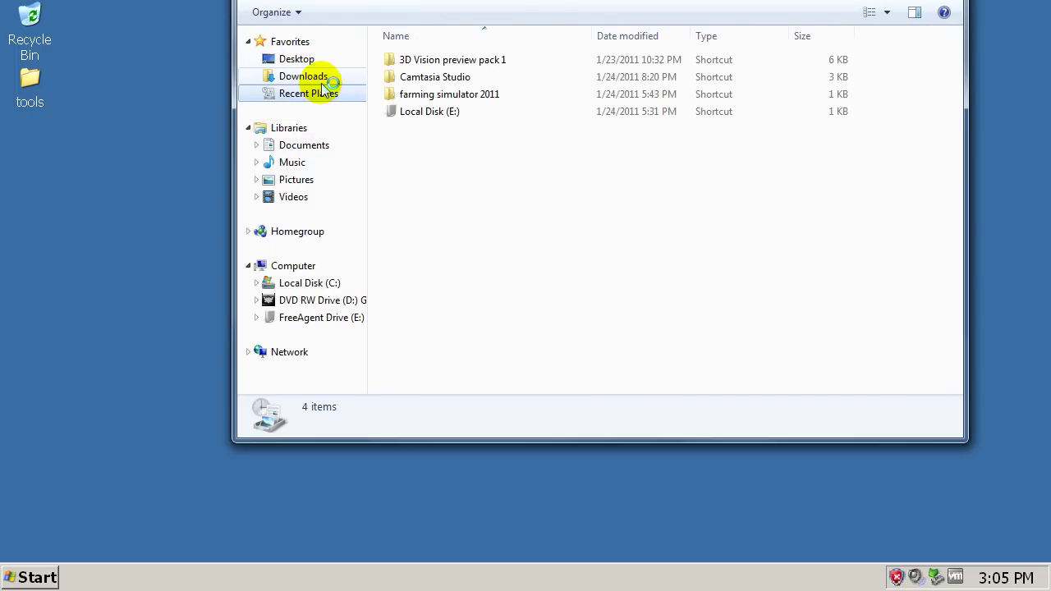
pyautogui.click(323, 80)
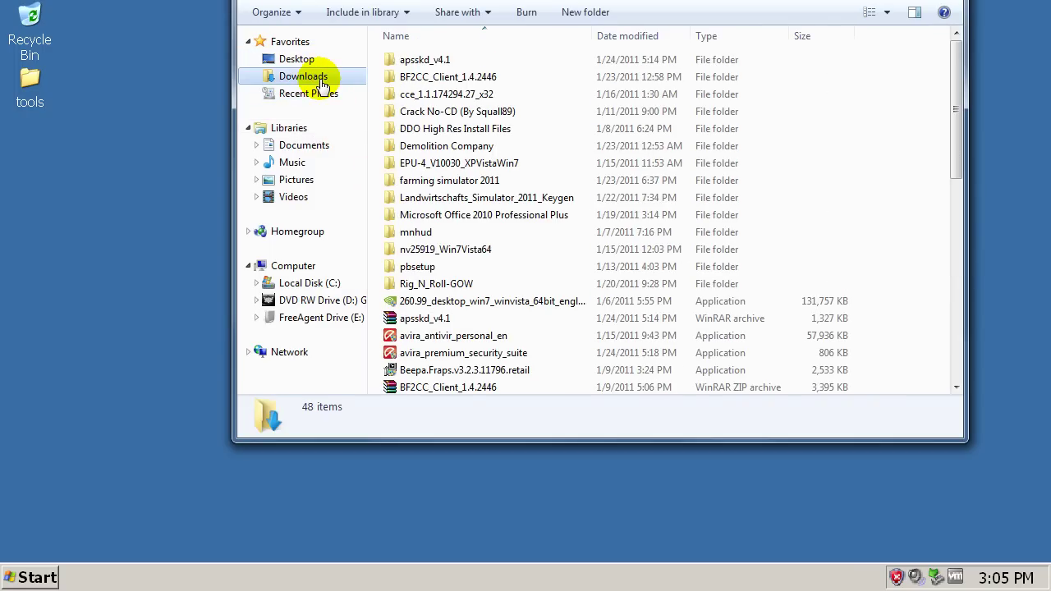
# Copy the installer setup_av_free(2) from the host's Downloads folder and paste it onto the virtual machine's desktop.
pyautogui.click(447, 352)
pyautogui.scroll(-9, 509, 362)
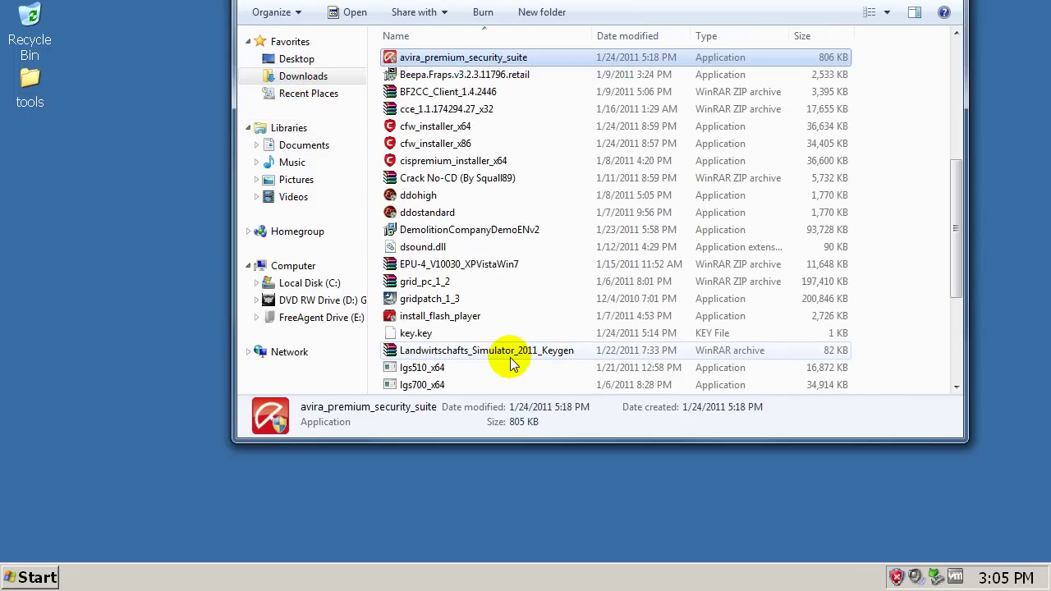
pyautogui.scroll(2, 509, 361)
pyautogui.scroll(-2, 509, 362)
pyautogui.doubleClick(479, 351)
pyautogui.rightClick(481, 351)
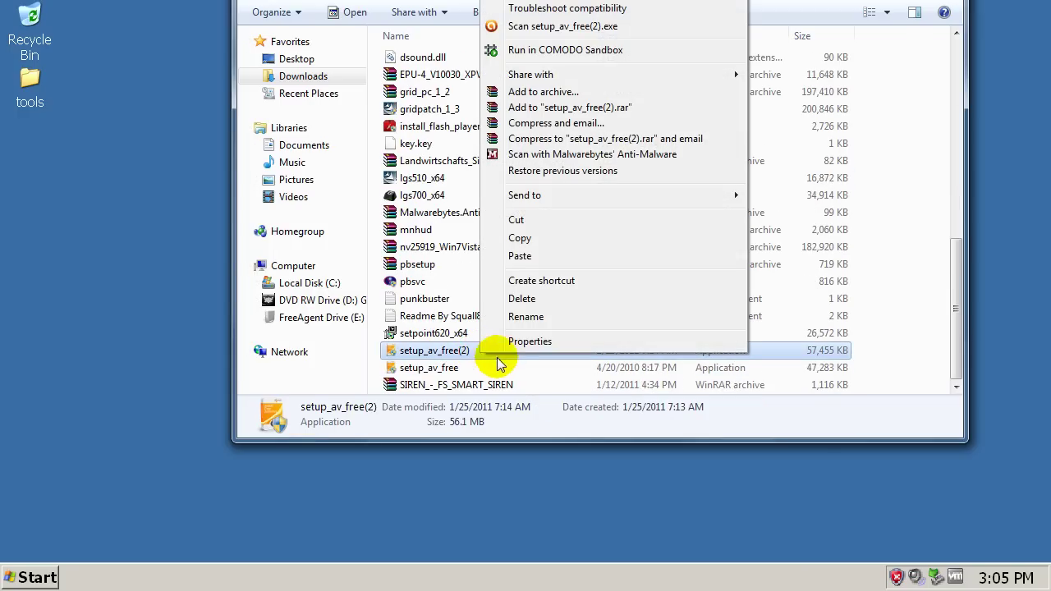
pyautogui.click(526, 238)
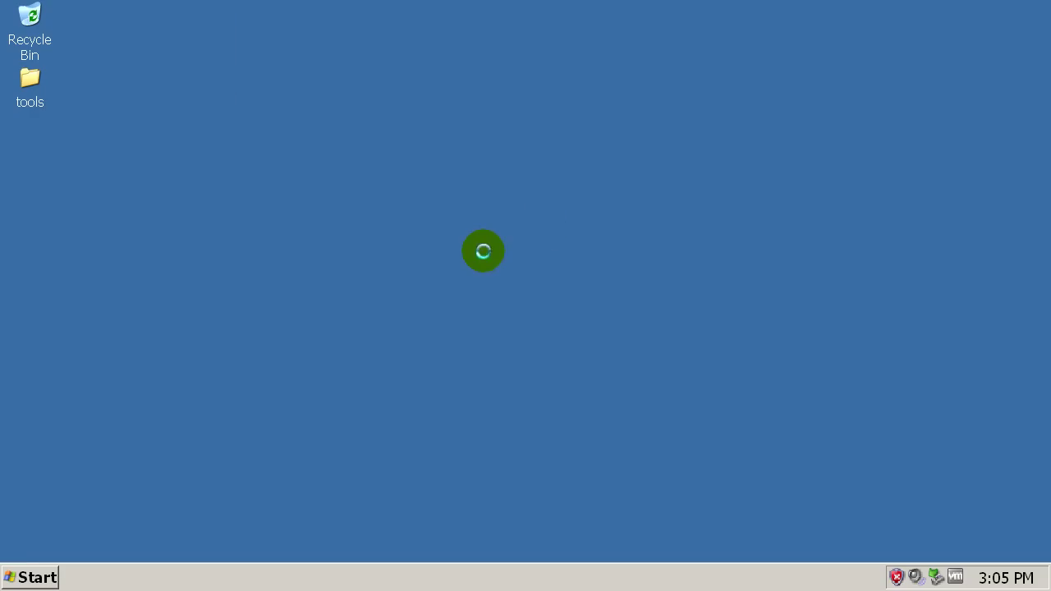
pyautogui.rightClick(484, 251)
pyautogui.click(517, 309)
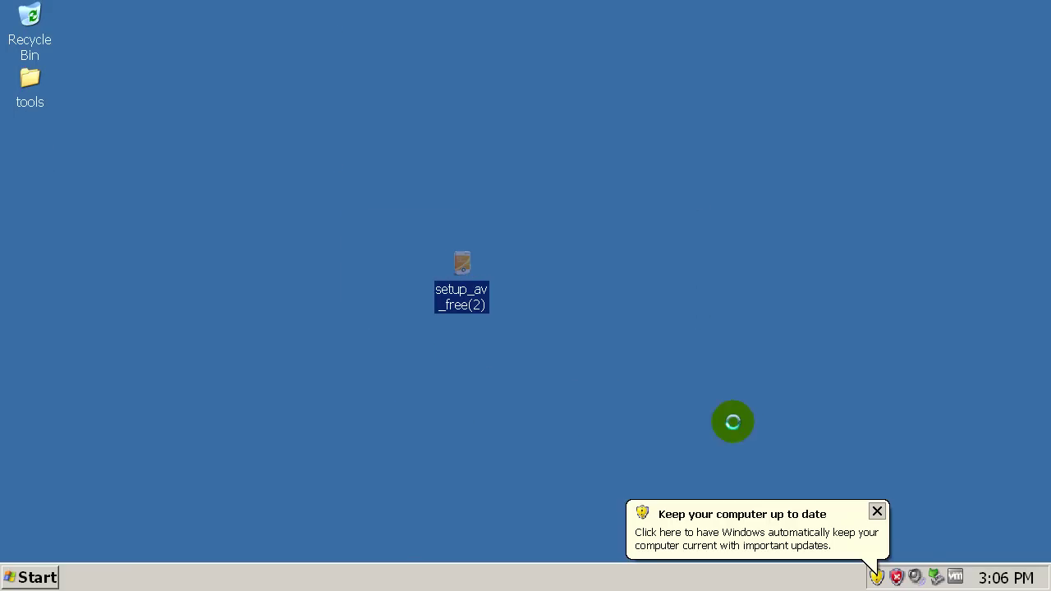
# Dismiss the update notification, then move the setup_av_free(2) installer below the tools folder on the desktop and launch it.
pyautogui.click(877, 512)
pyautogui.moveTo(462, 267); pyautogui.dragTo(31, 134)
pyautogui.doubleClick(31, 134)
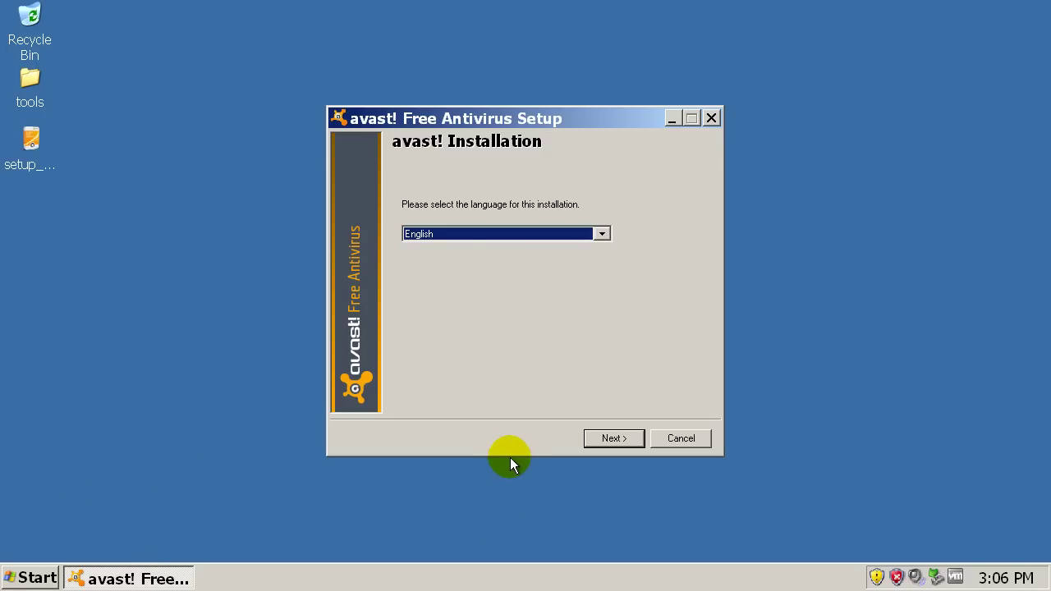
# Start the avast! Free Antivirus installation in English with community participation enabled and without installing Google Chrome.
pyautogui.click(603, 432)
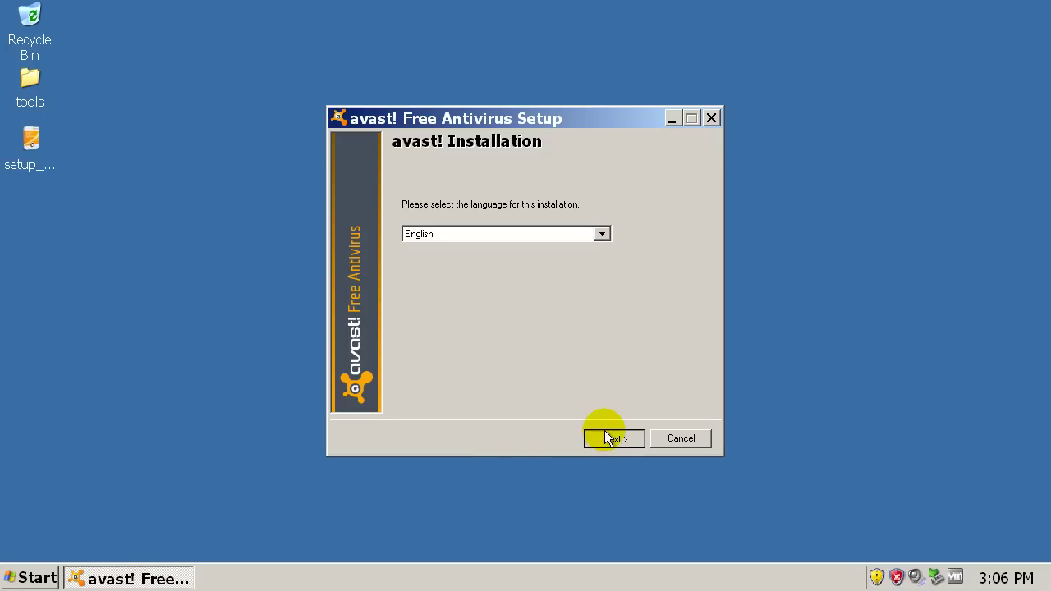
pyautogui.click(622, 443)
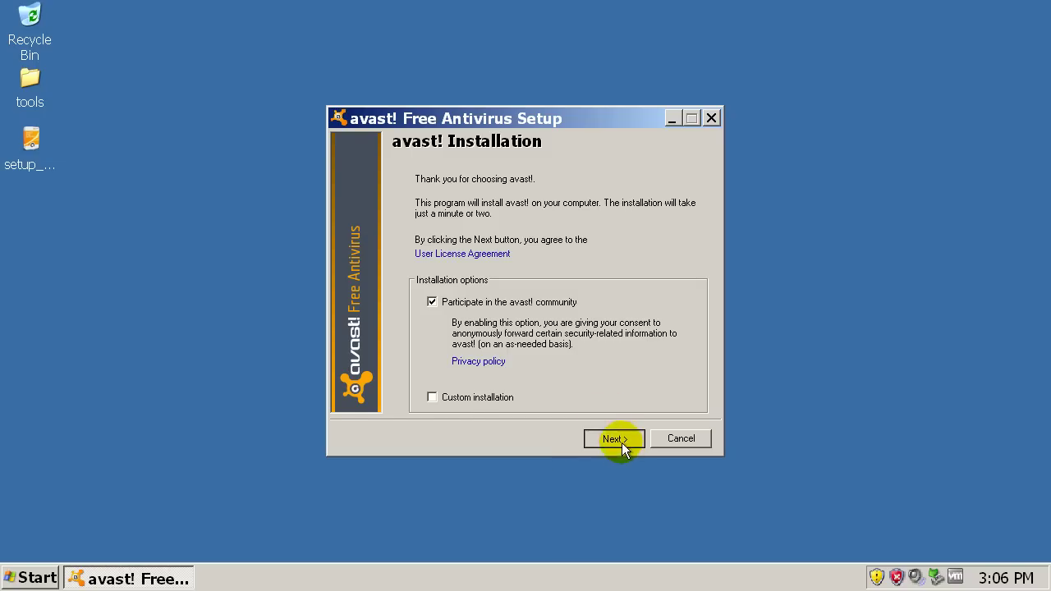
pyautogui.click(409, 380)
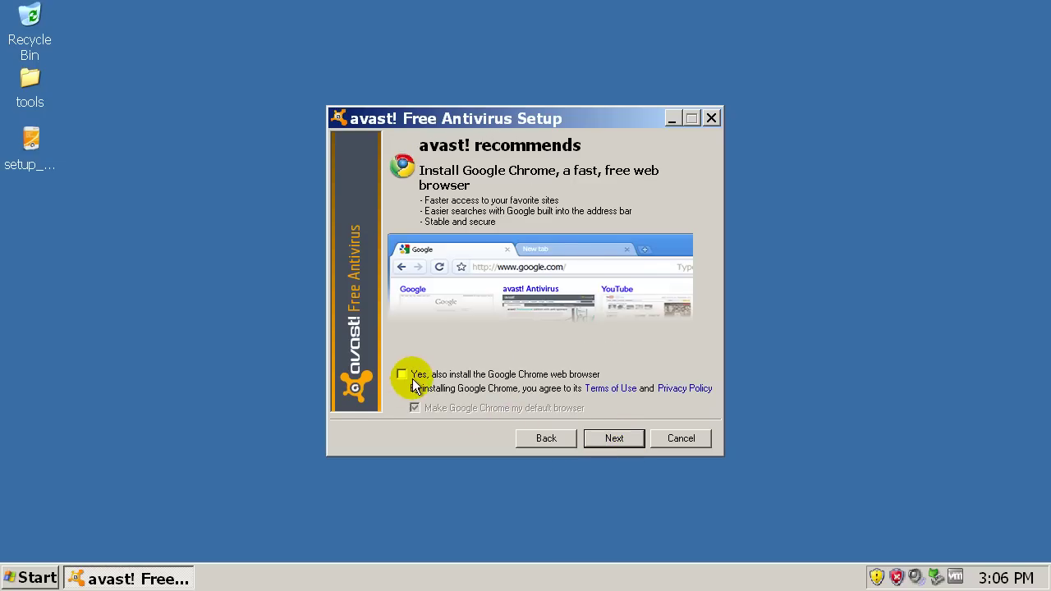
pyautogui.click(617, 442)
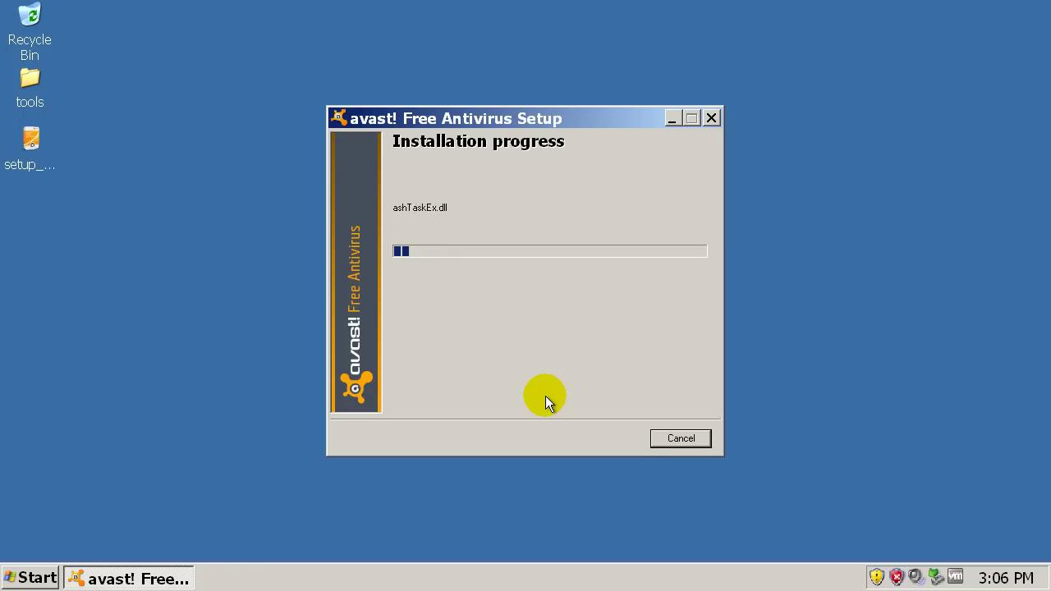
pyautogui.moveTo(521, 117); pyautogui.dragTo(511, 122)
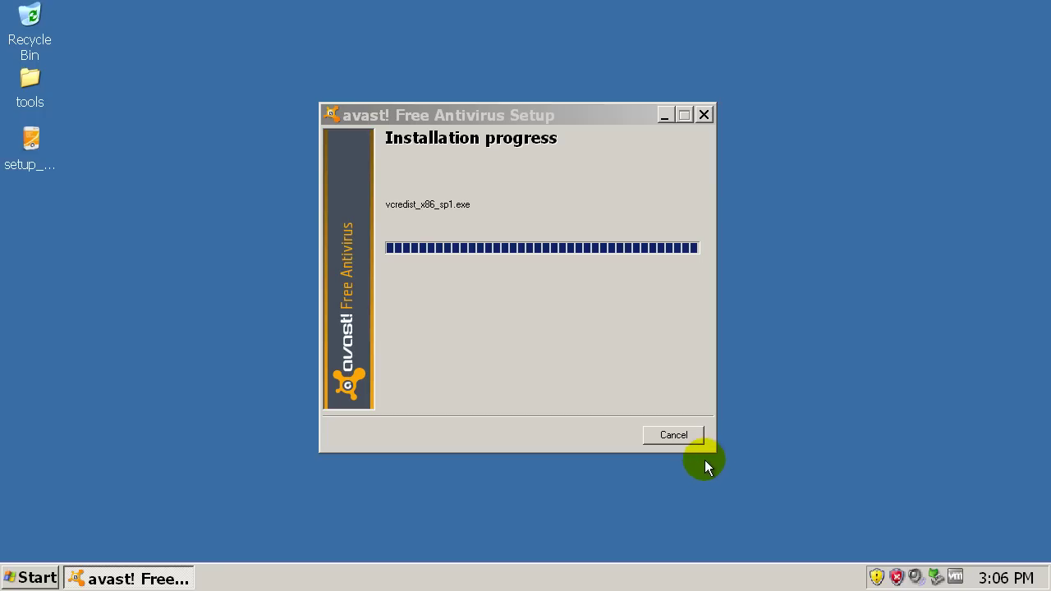
pyautogui.moveTo(464, 113); pyautogui.dragTo(487, 108)
pyautogui.moveTo(820, 518); pyautogui.dragTo(1044, 576)
pyautogui.rightClick(903, 495)
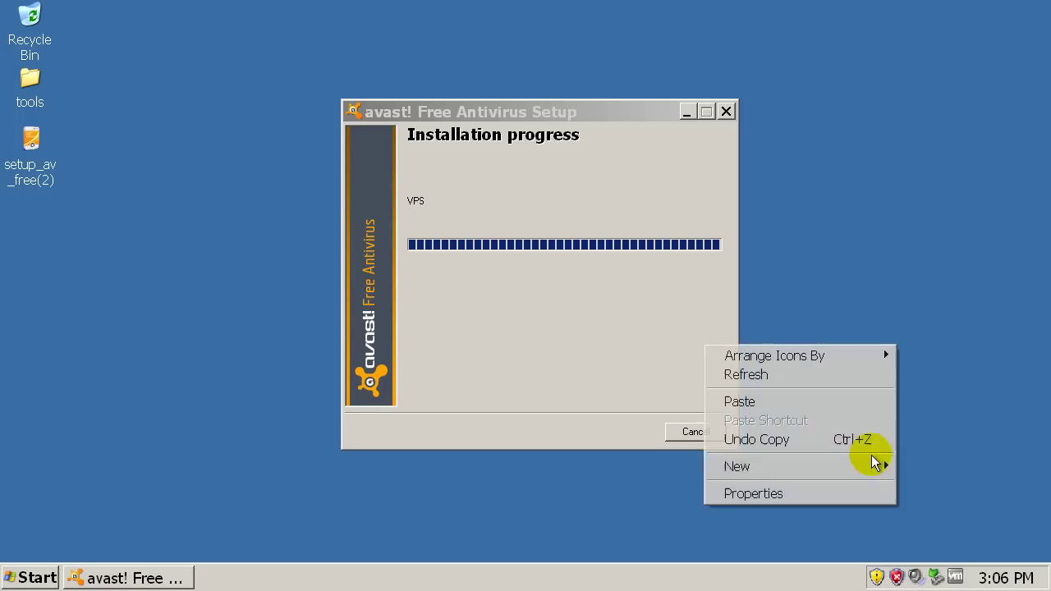
pyautogui.click(854, 376)
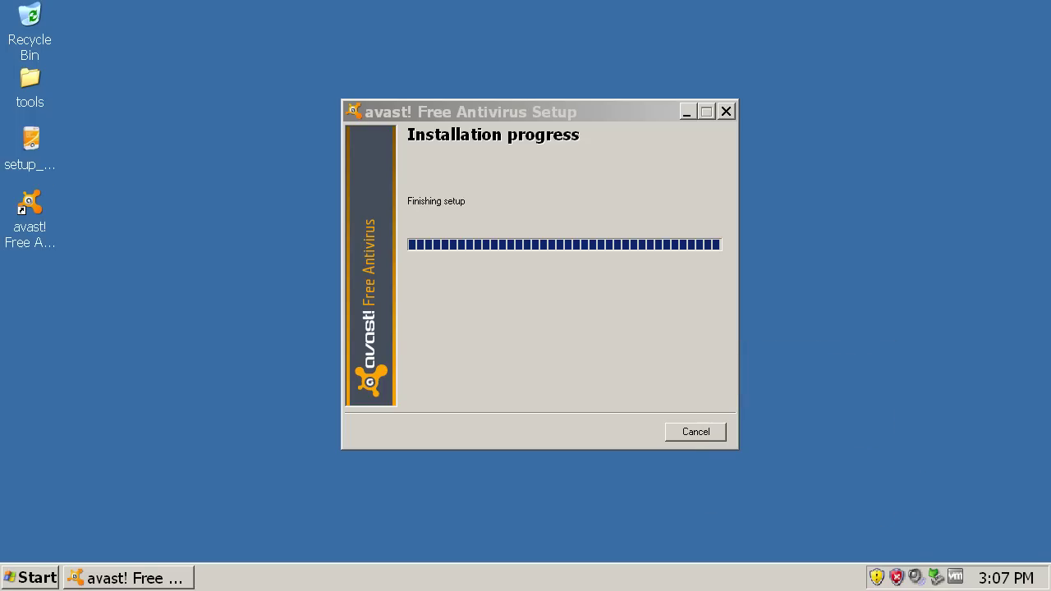
# Exit the Logitech Profiler running in the host's notification area and return to the virtual machine.
pyautogui.click(867, 577)
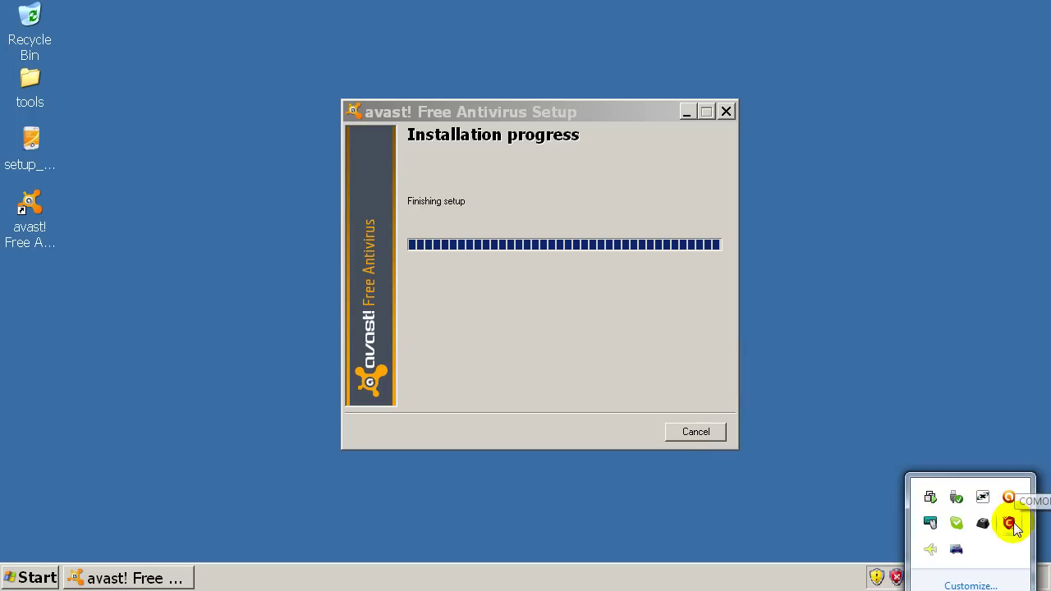
pyautogui.click(893, 322)
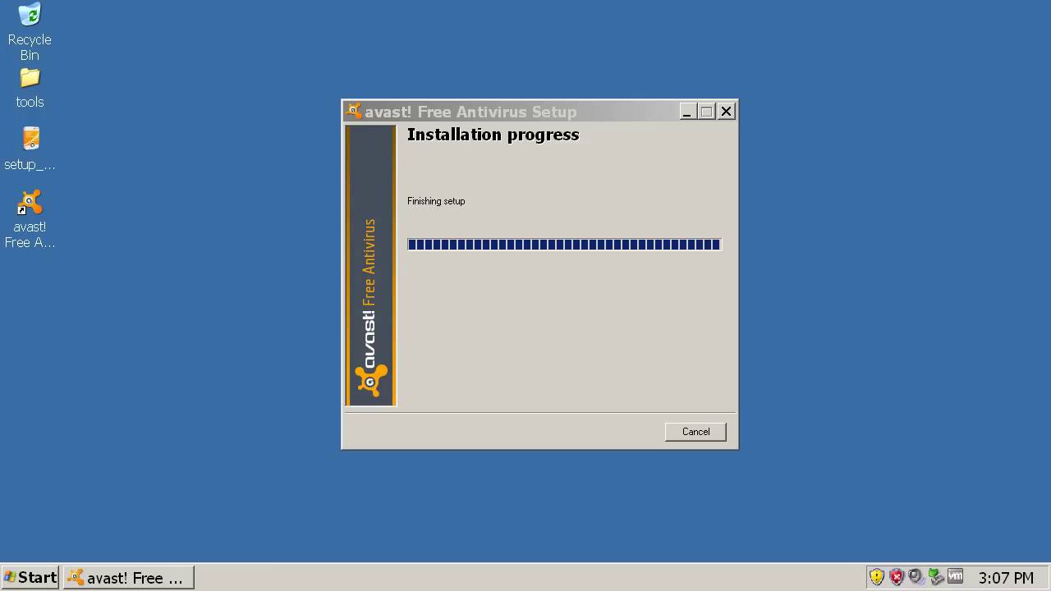
pyautogui.click(869, 577)
pyautogui.rightClick(958, 547)
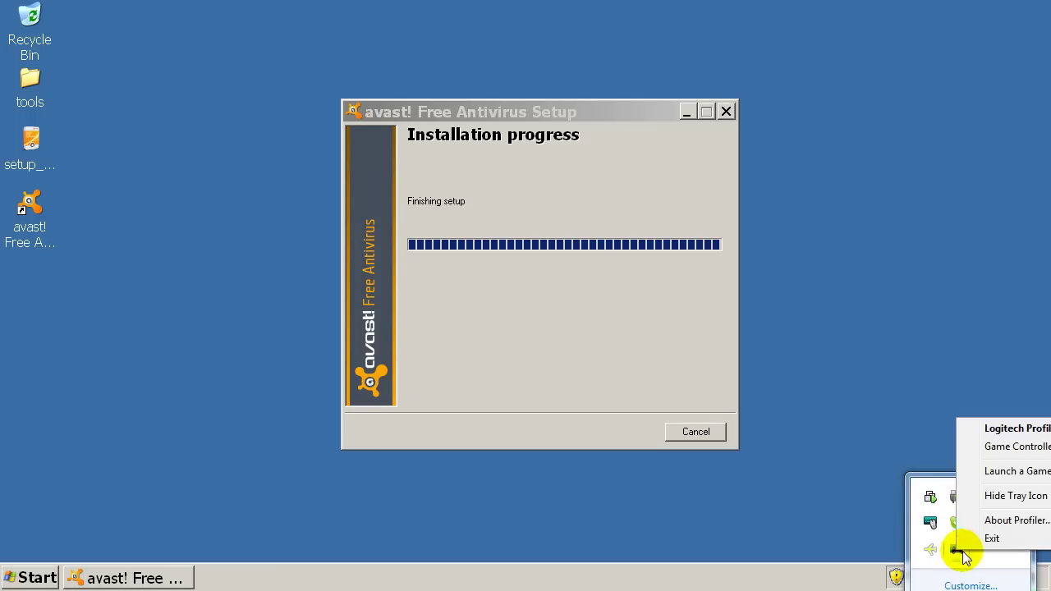
pyautogui.click(991, 538)
pyautogui.click(561, 306)
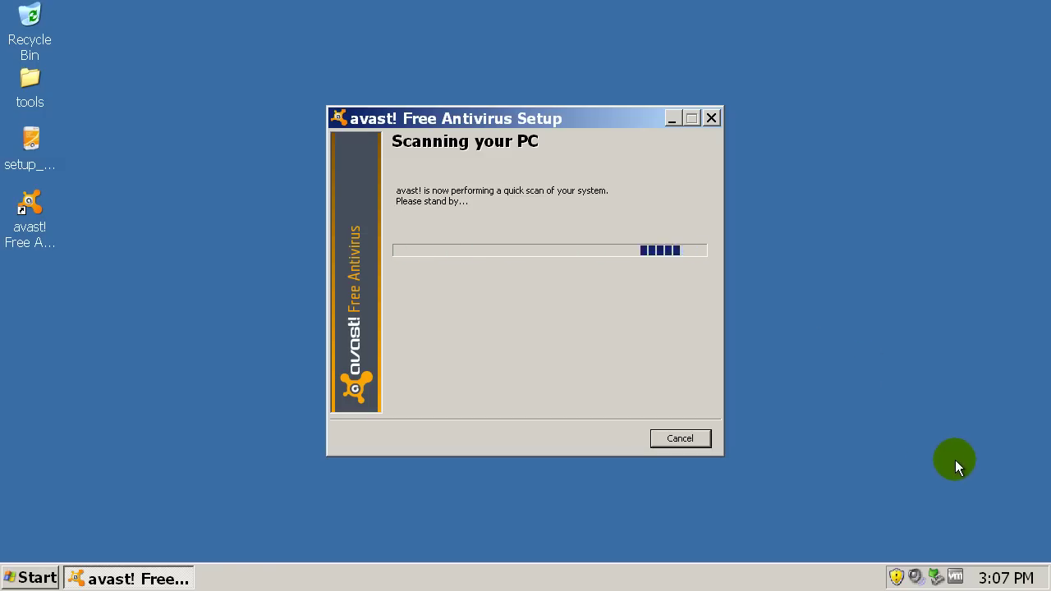
# Cancel the installer's quick system scan and dismiss the avast! welcome notification and window.
pyautogui.click(687, 438)
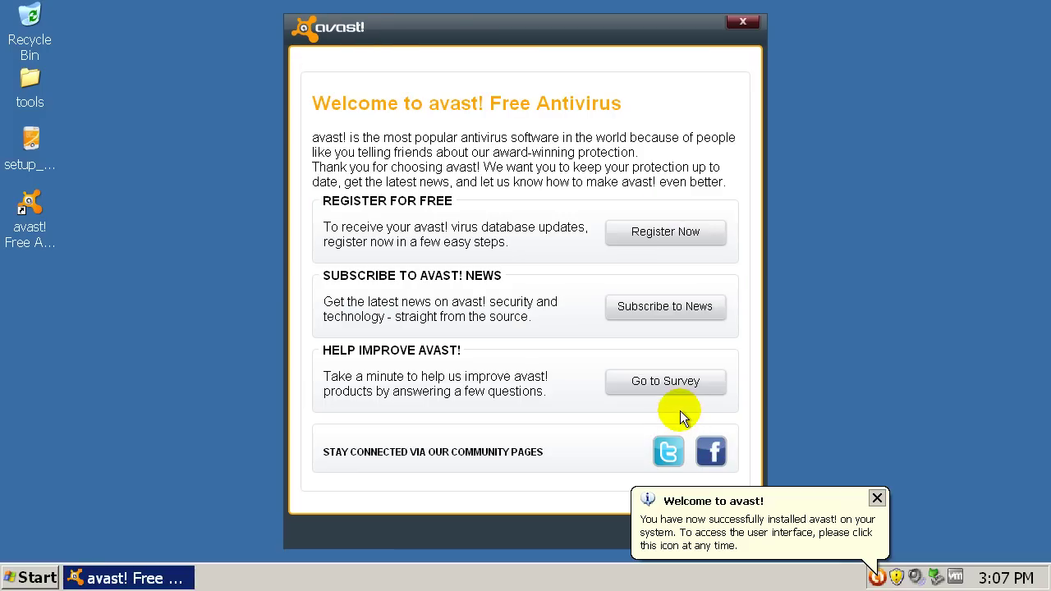
pyautogui.click(877, 498)
pyautogui.click(730, 528)
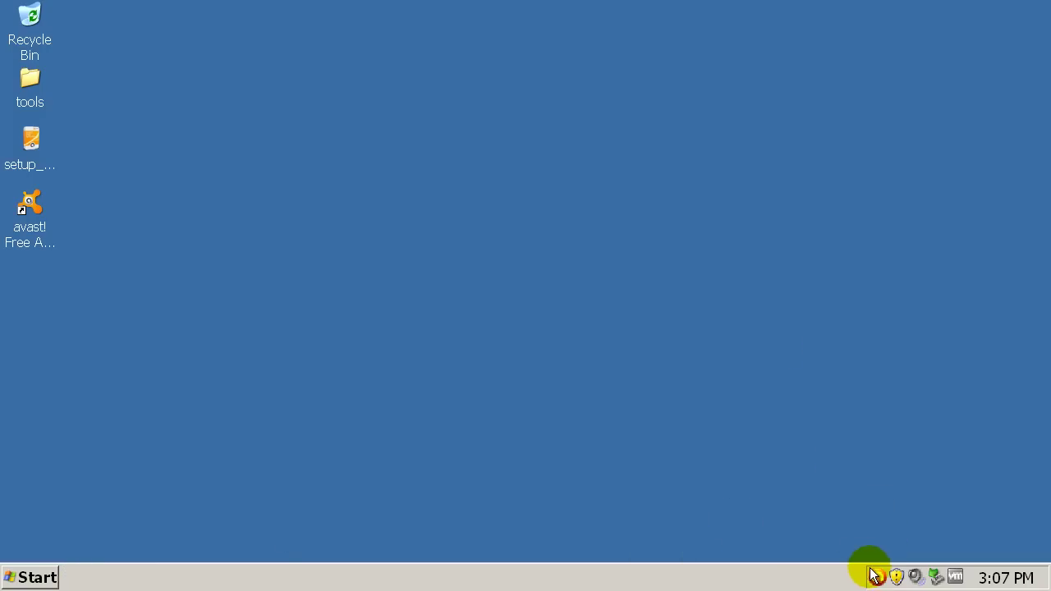
# Open the avast! main window, update the engine and virus definitions, and acknowledge the update summary.
pyautogui.doubleClick(877, 577)
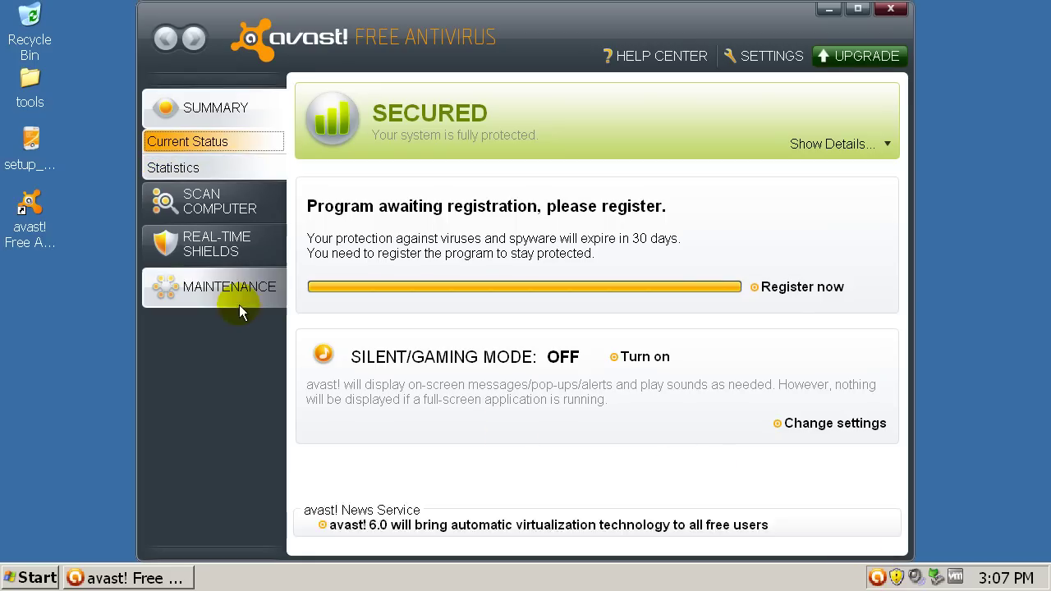
pyautogui.click(255, 279)
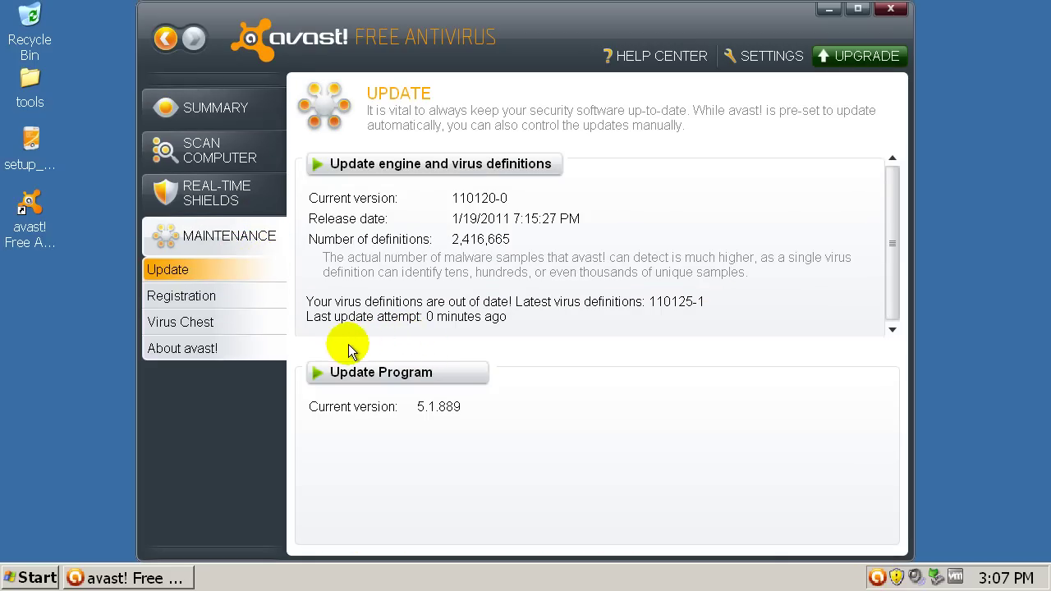
pyautogui.click(465, 164)
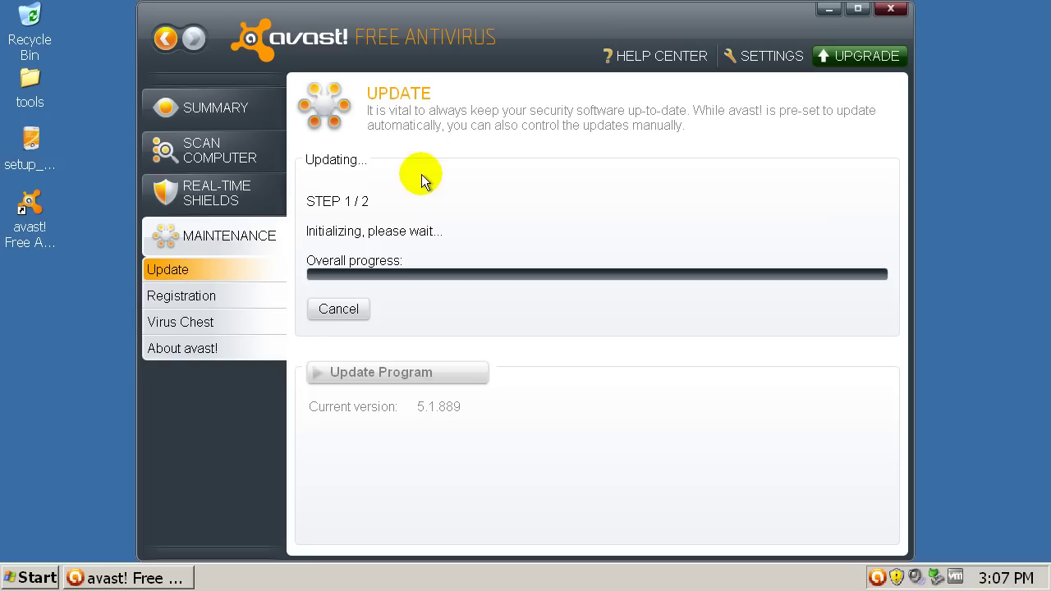
pyautogui.moveTo(457, 19); pyautogui.dragTo(478, 22)
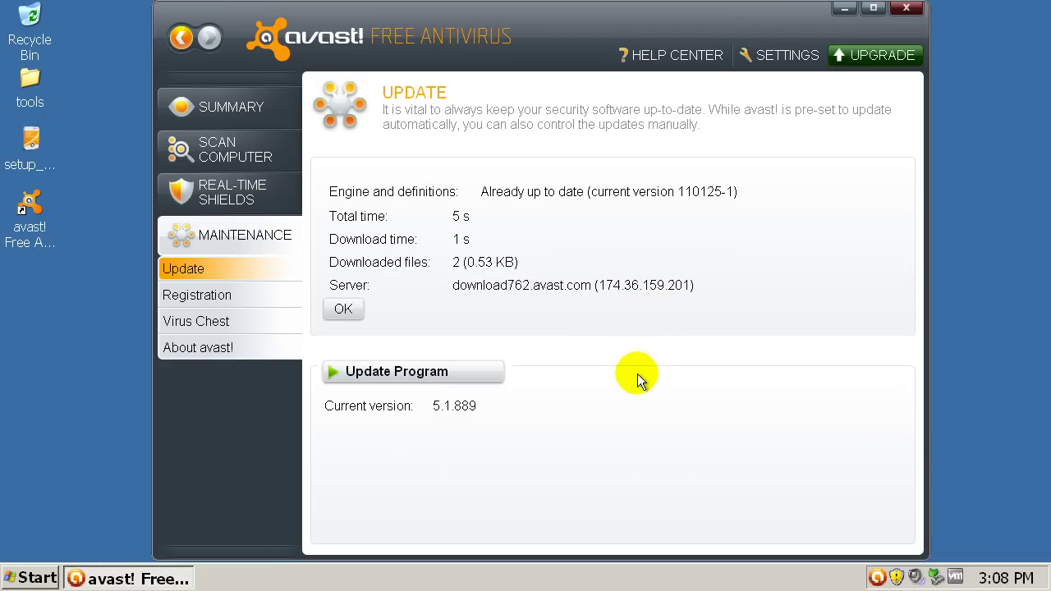
pyautogui.click(358, 312)
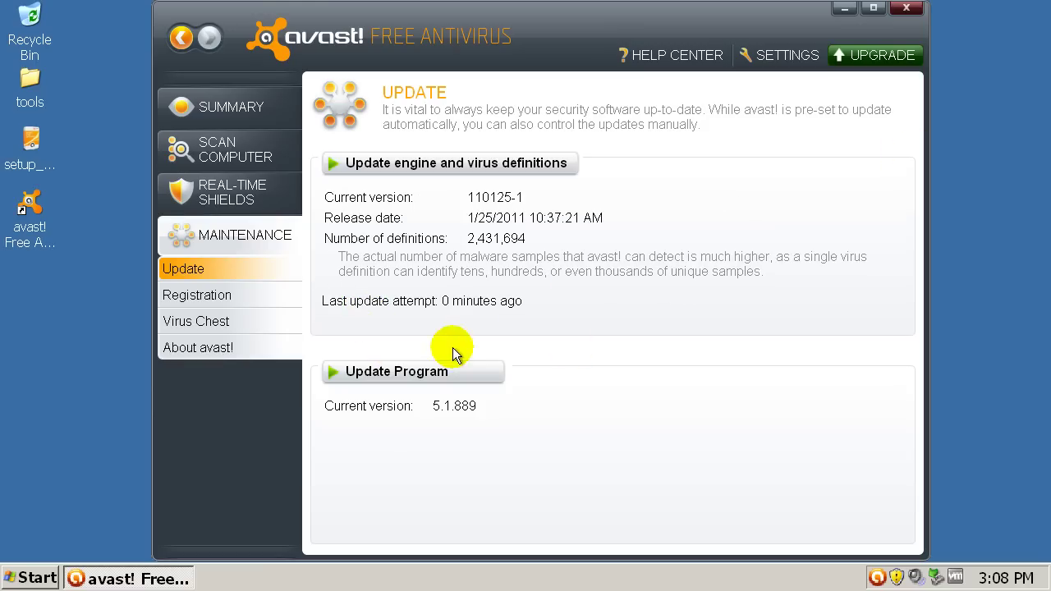
# Run the avast! program update, acknowledge its summary and close the antivirus window.
pyautogui.click(456, 370)
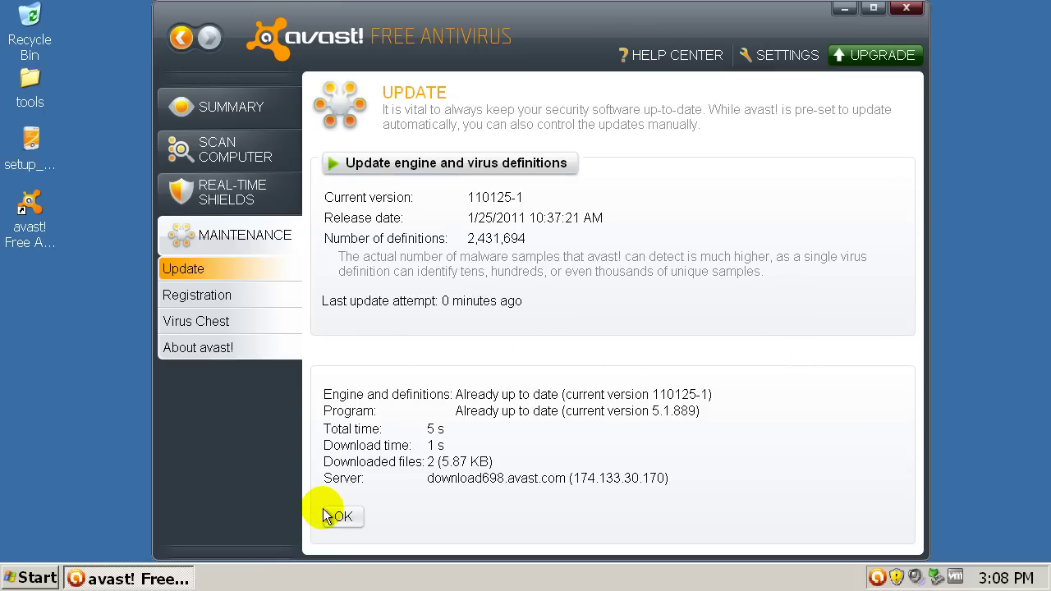
pyautogui.click(337, 516)
pyautogui.click(918, 10)
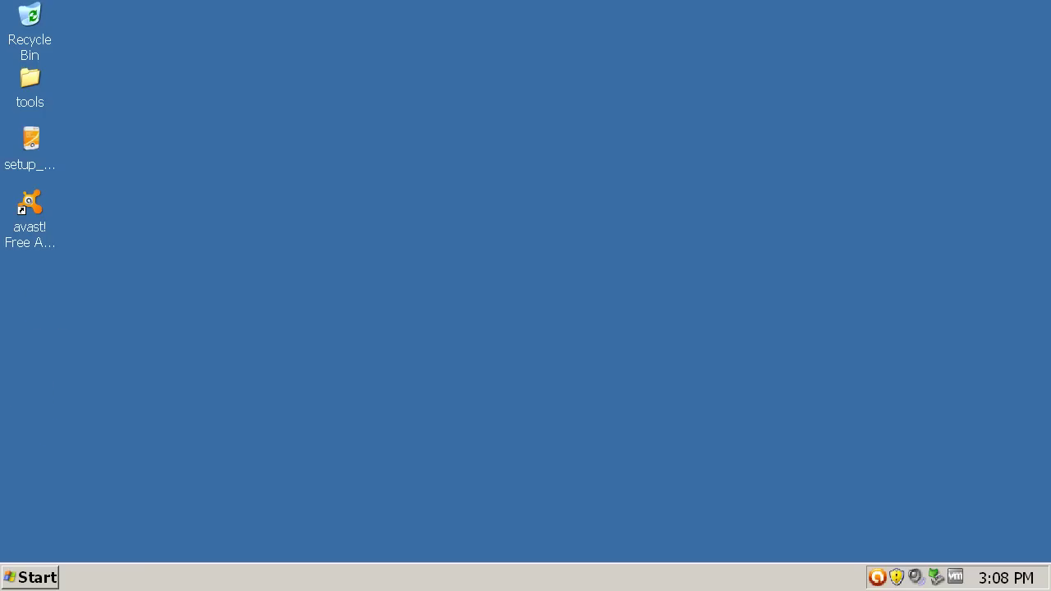
# Switch to Internet Explorer and load the website malwaredomainlist.com.
pyautogui.click(36, 576)
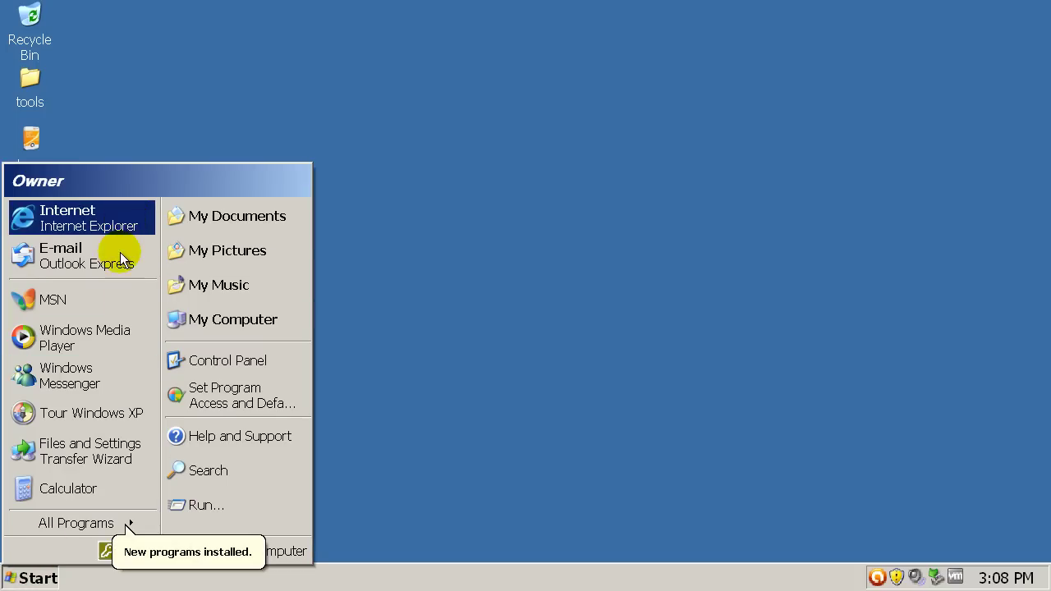
pyautogui.click(120, 252)
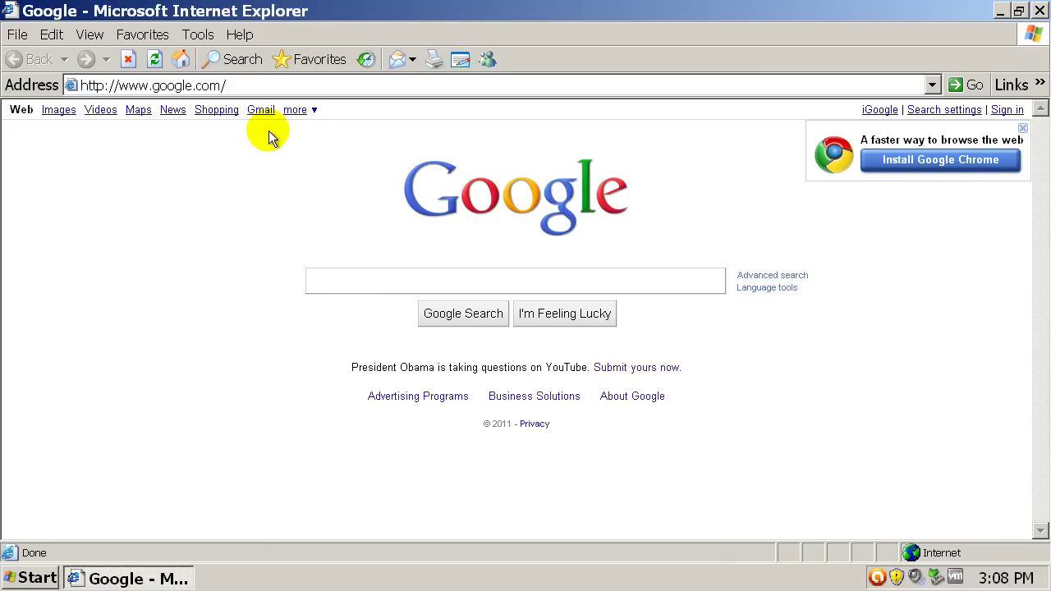
pyautogui.click(243, 84)
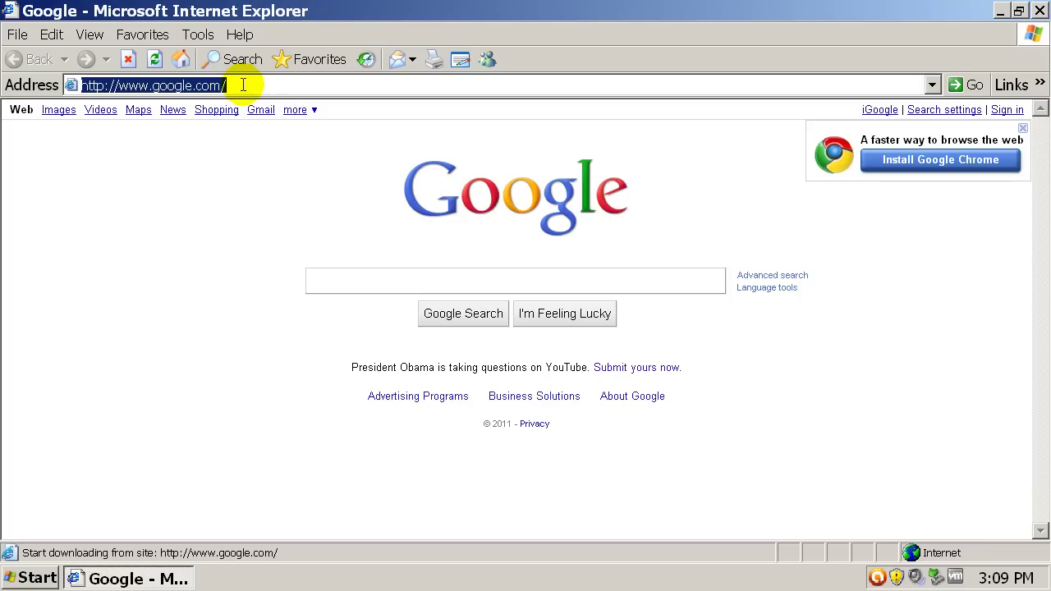
pyautogui.write('malwaredoma')
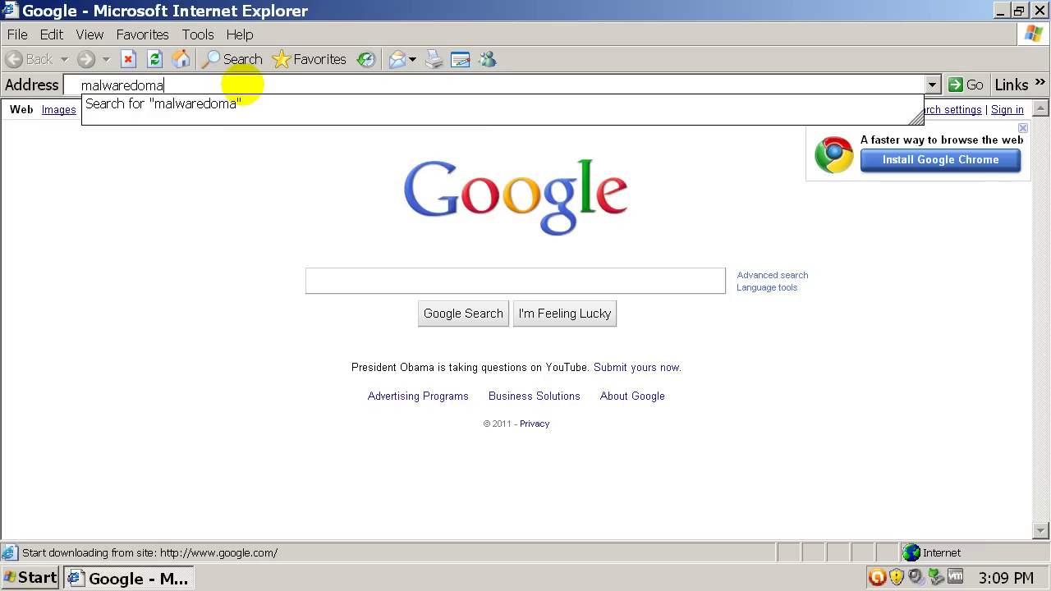
pyautogui.write('inlist.com')
pyautogui.press('Return')
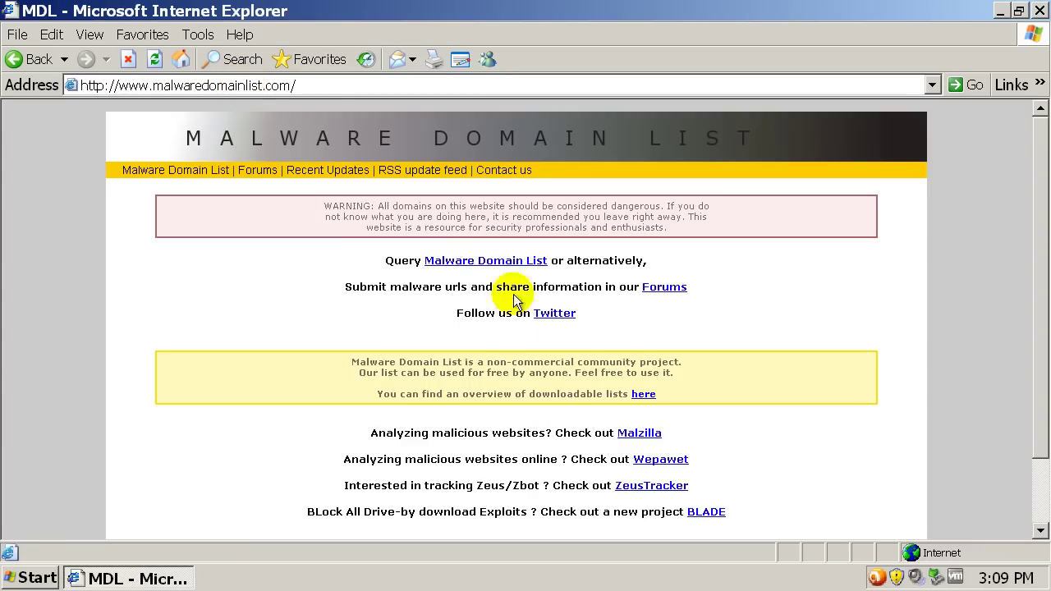
# Open the Malware Domain List query page, restore its window and fit it to the desktop's left side at full height.
pyautogui.click(517, 261)
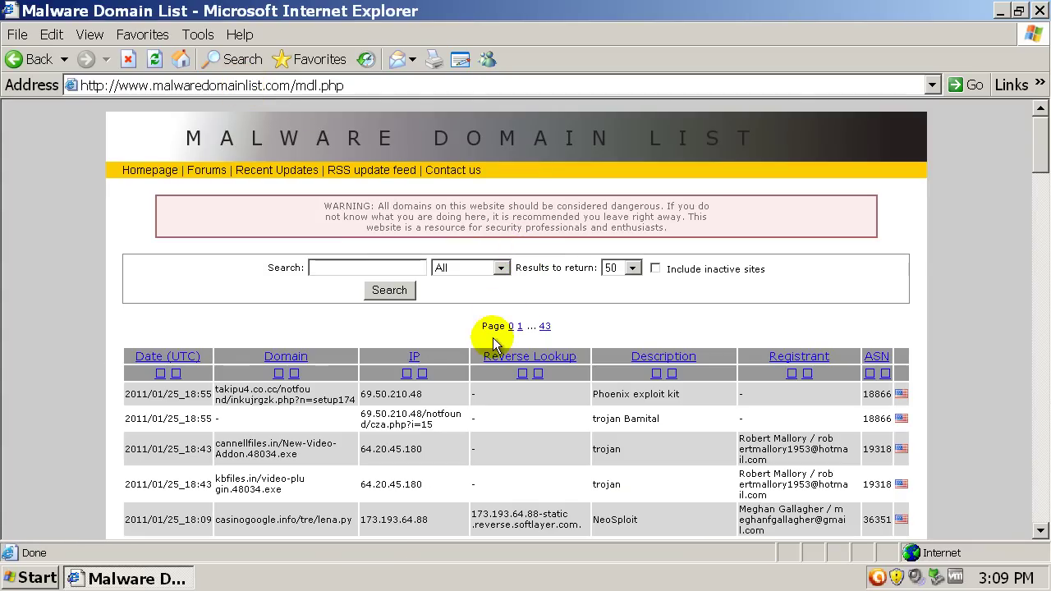
pyautogui.doubleClick(593, 20)
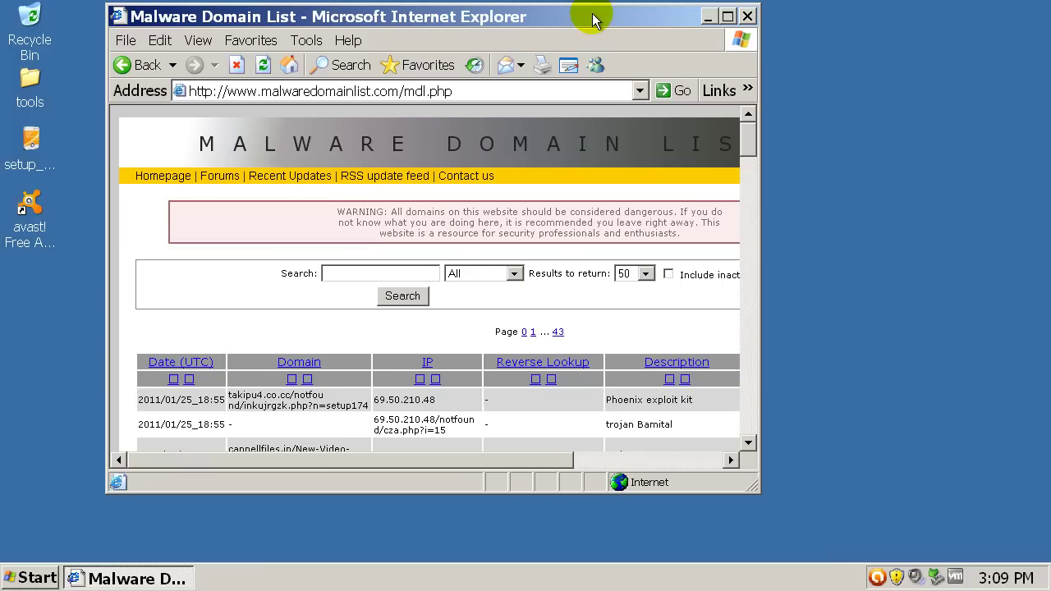
pyautogui.moveTo(593, 18); pyautogui.dragTo(481, 18)
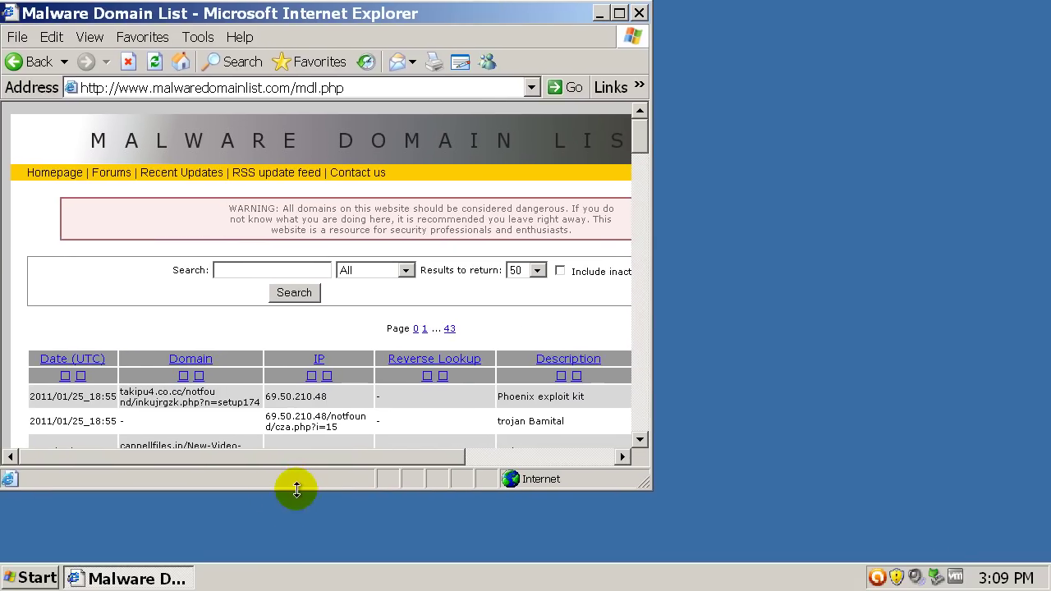
pyautogui.moveTo(291, 489); pyautogui.dragTo(290, 568)
# Launch a second Internet Explorer window, restore it and move it to the right side of the desktop.
pyautogui.click(51, 580)
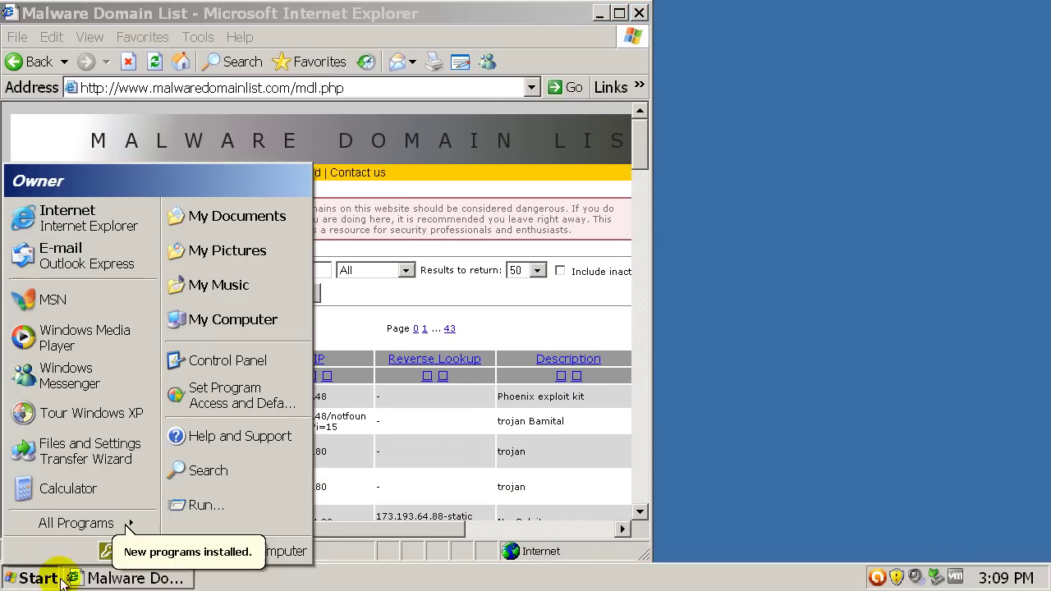
pyautogui.click(131, 212)
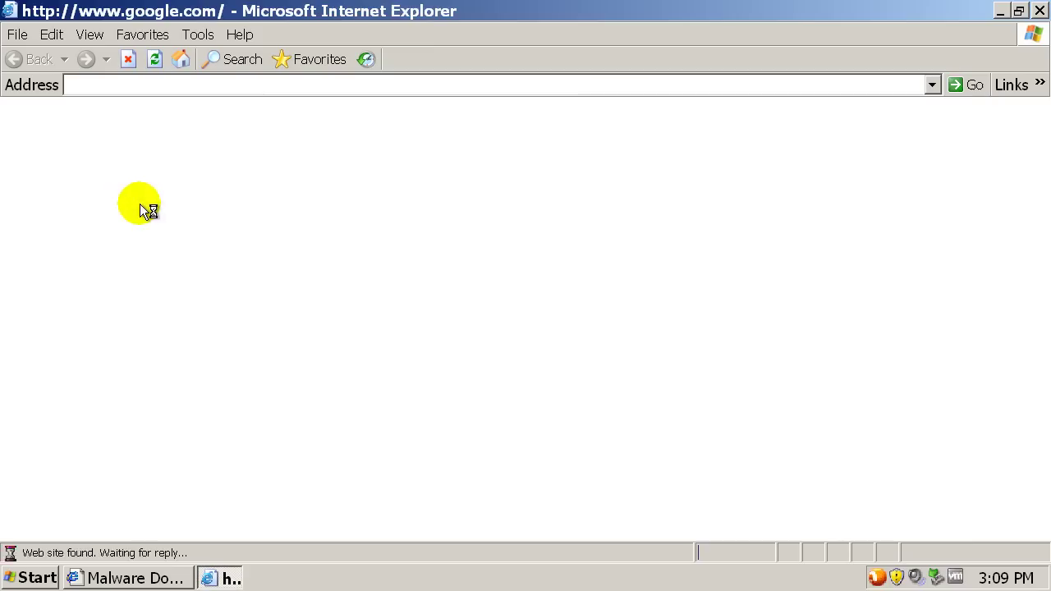
pyautogui.doubleClick(376, 14)
pyautogui.moveTo(377, 13); pyautogui.dragTo(704, 13)
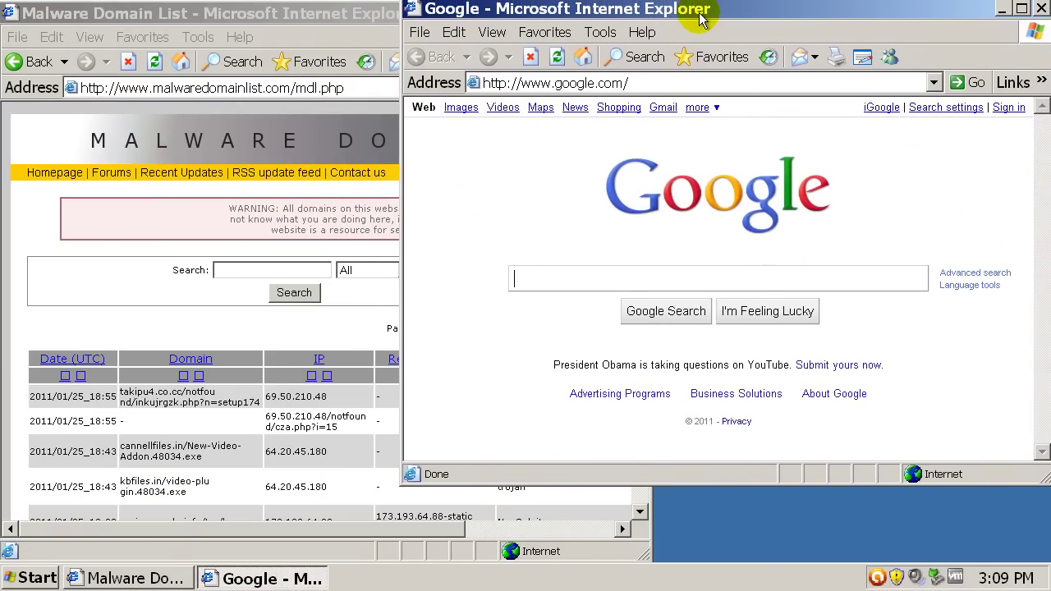
# Resize and align the Malware Domain List and Google windows so they sit side by side, each filling half the desktop.
pyautogui.click(335, 14)
pyautogui.moveTo(646, 109); pyautogui.dragTo(534, 110)
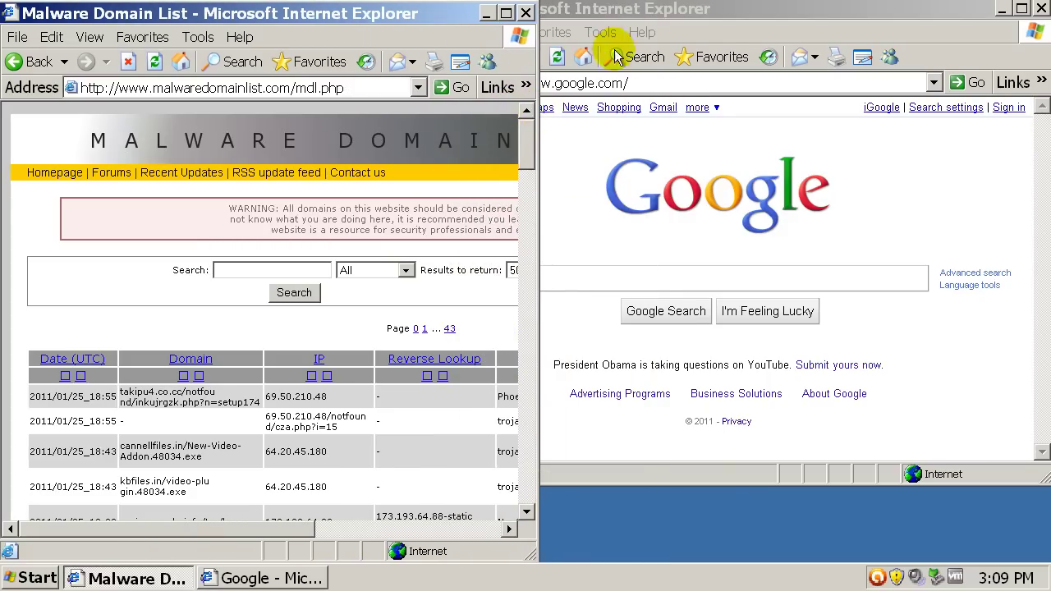
pyautogui.click(631, 16)
pyautogui.moveTo(399, 146); pyautogui.dragTo(539, 149)
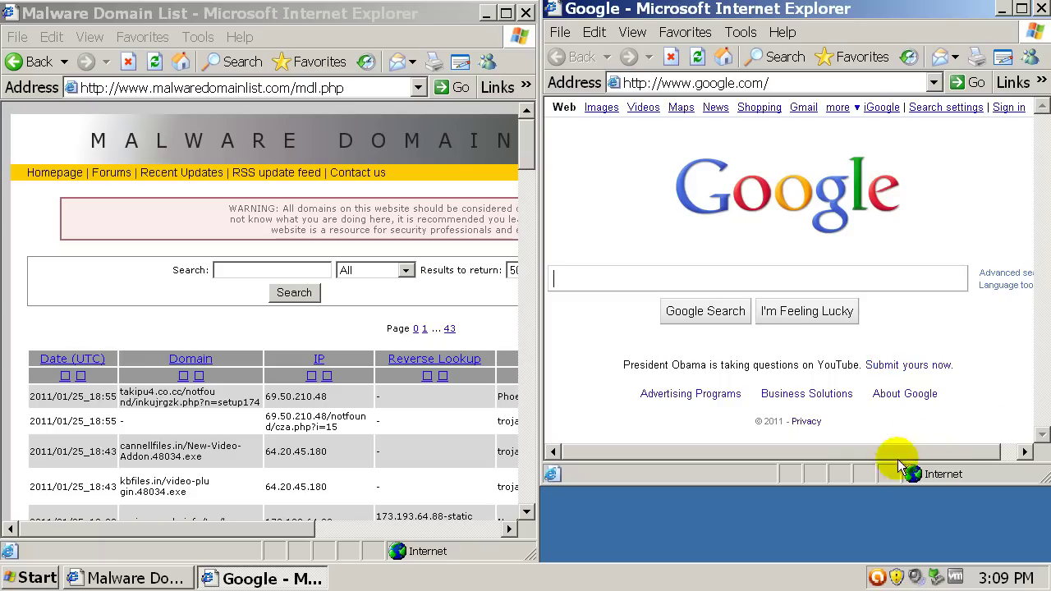
pyautogui.moveTo(865, 485); pyautogui.dragTo(853, 568)
pyautogui.rightClick(696, 13)
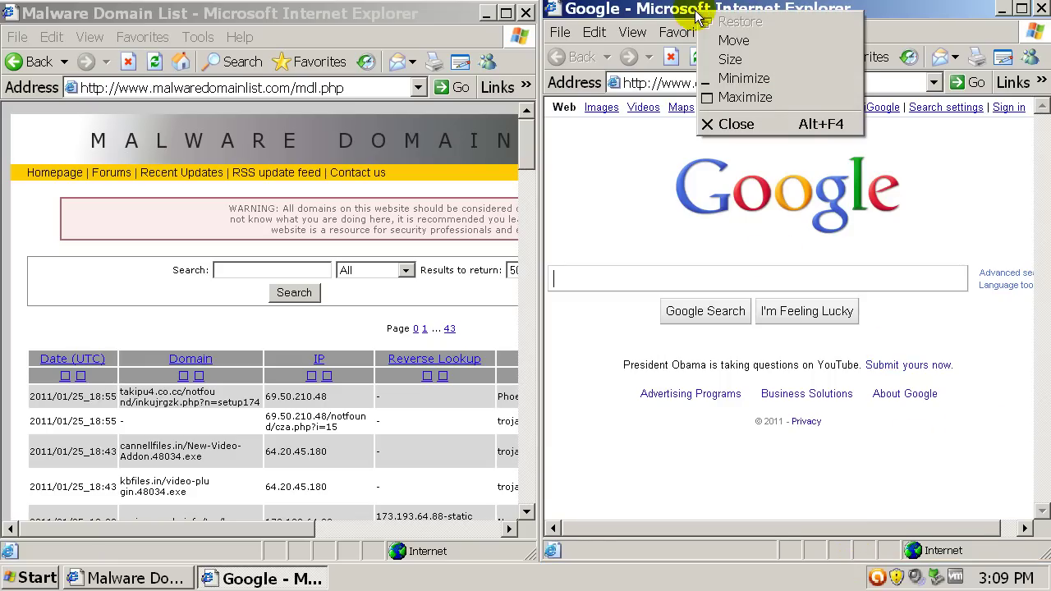
pyautogui.click(735, 39)
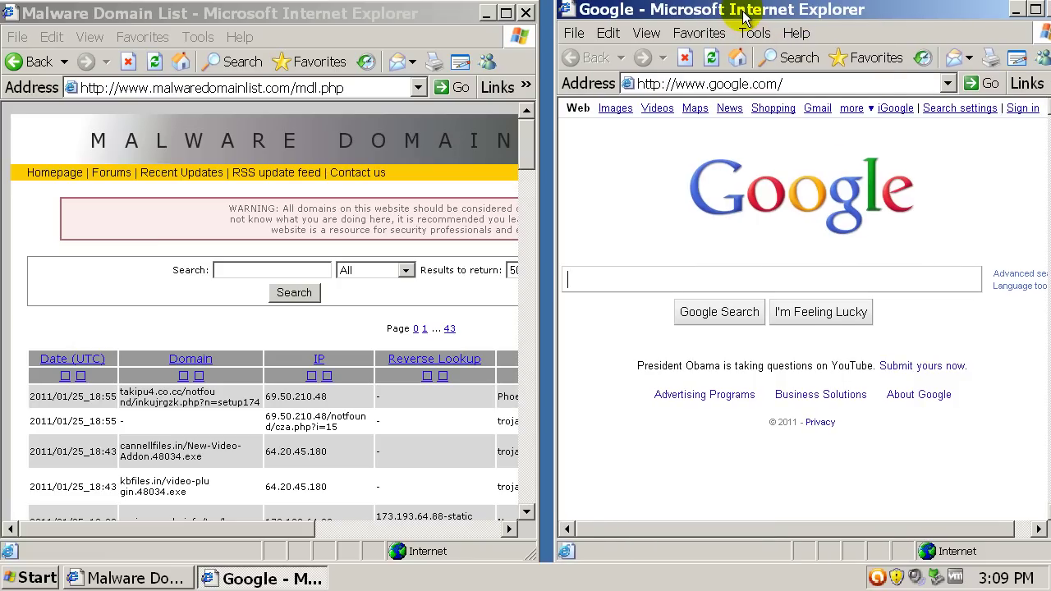
pyautogui.click(730, 23)
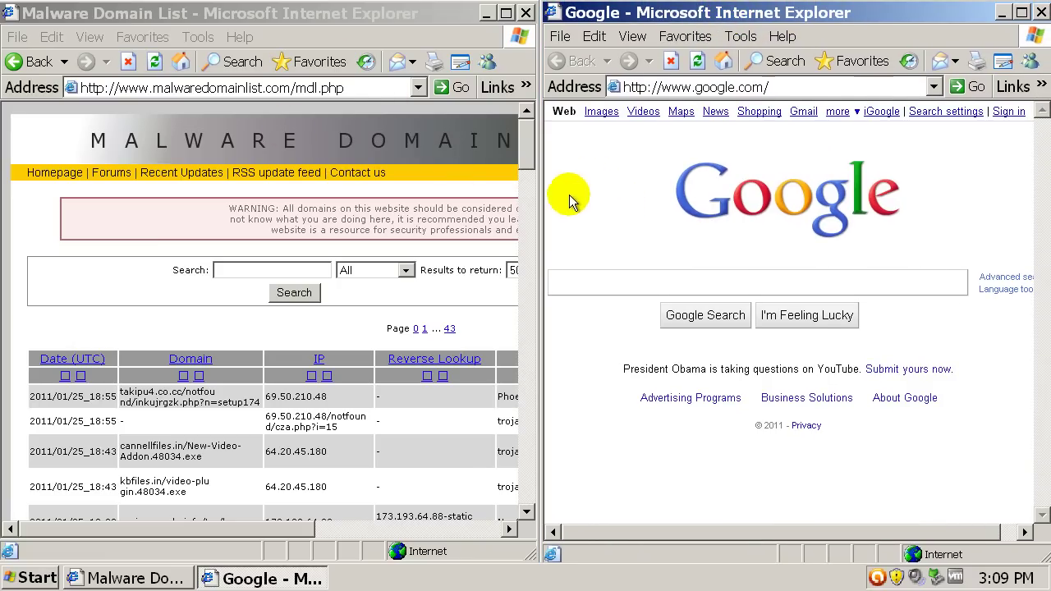
# Copy the listed address cannellfiles.in/New-Video-Addon.48034.exe and load it in the second browser window.
pyautogui.click(275, 420)
pyautogui.moveTo(235, 528); pyautogui.dragTo(265, 529)
pyautogui.moveTo(159, 471); pyautogui.dragTo(71, 441)
pyautogui.hotkey('ctrl', 'c')
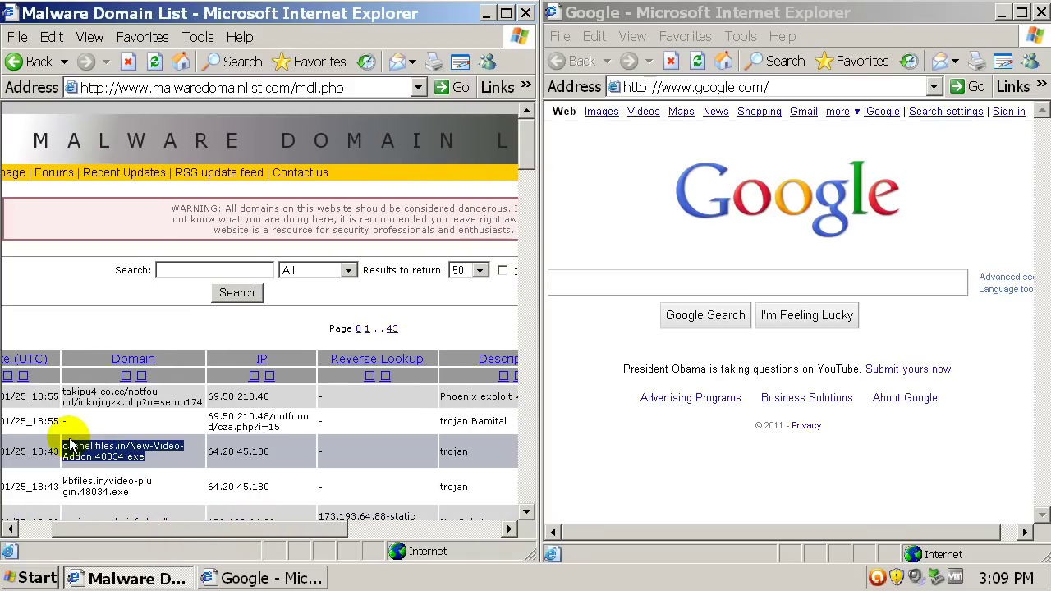
pyautogui.click(661, 85)
pyautogui.hotkey('ctrl', 'v')
pyautogui.press('Return')
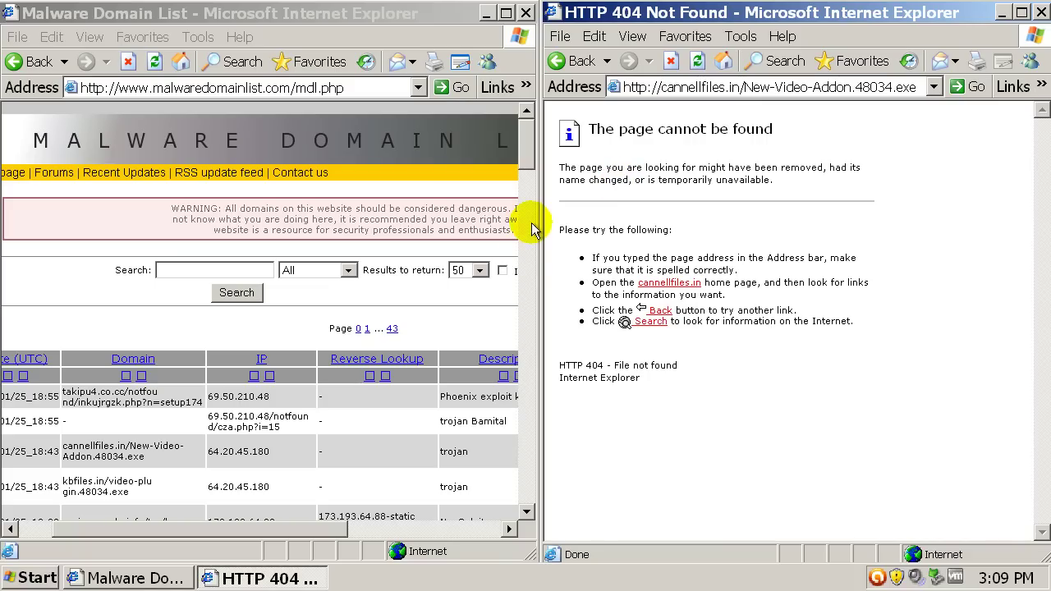
# Copy the listed address kbfiles.in/video-plugin.48034.exe and load it in the second browser window.
pyautogui.moveTo(164, 492); pyautogui.dragTo(85, 485)
pyautogui.hotkey('ctrl', 'c')
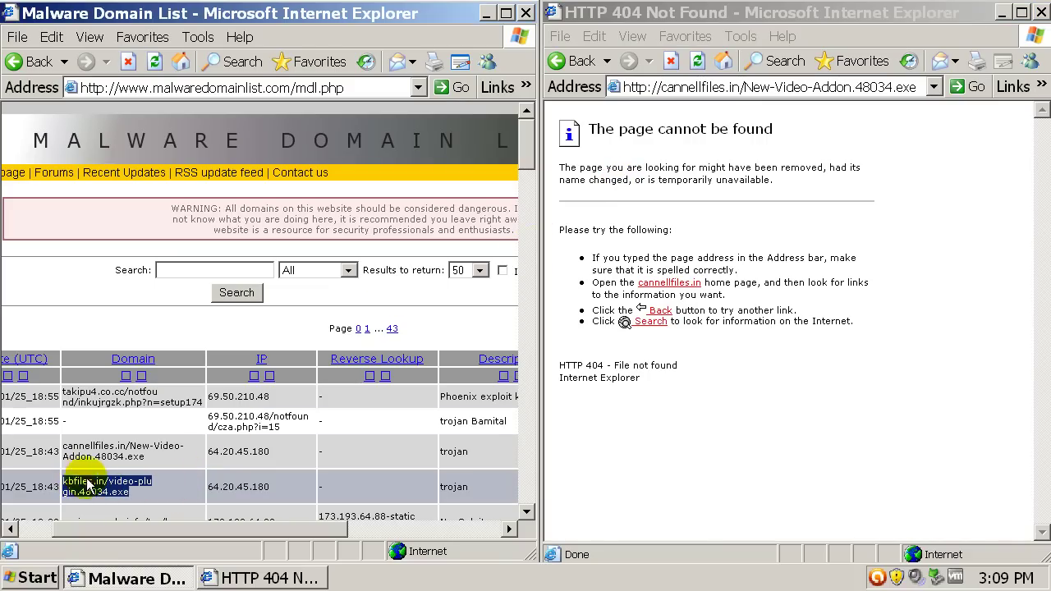
pyautogui.click(685, 87)
pyautogui.hotkey('ctrl', 'v')
pyautogui.press('Return')
pyautogui.click(297, 425)
pyautogui.scroll(-2, 297, 425)
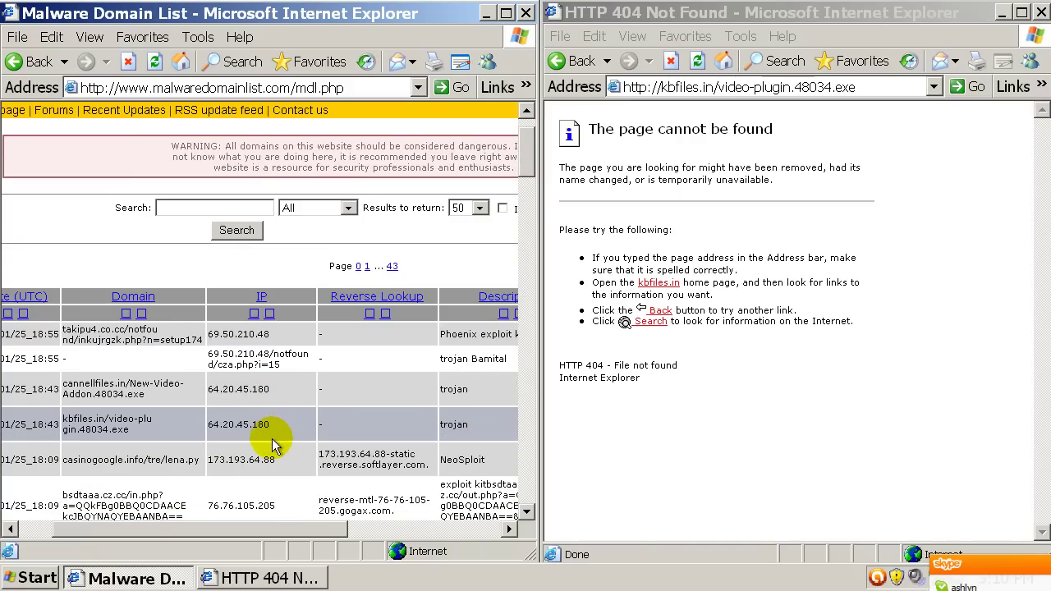
pyautogui.scroll(-4, 279, 410)
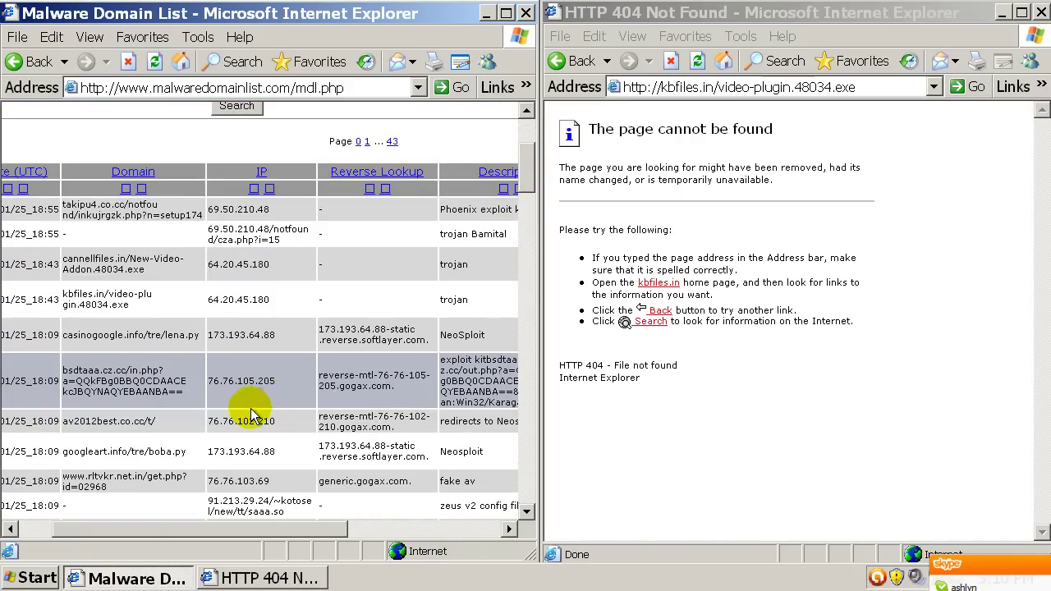
pyautogui.moveTo(108, 488); pyautogui.dragTo(64, 478)
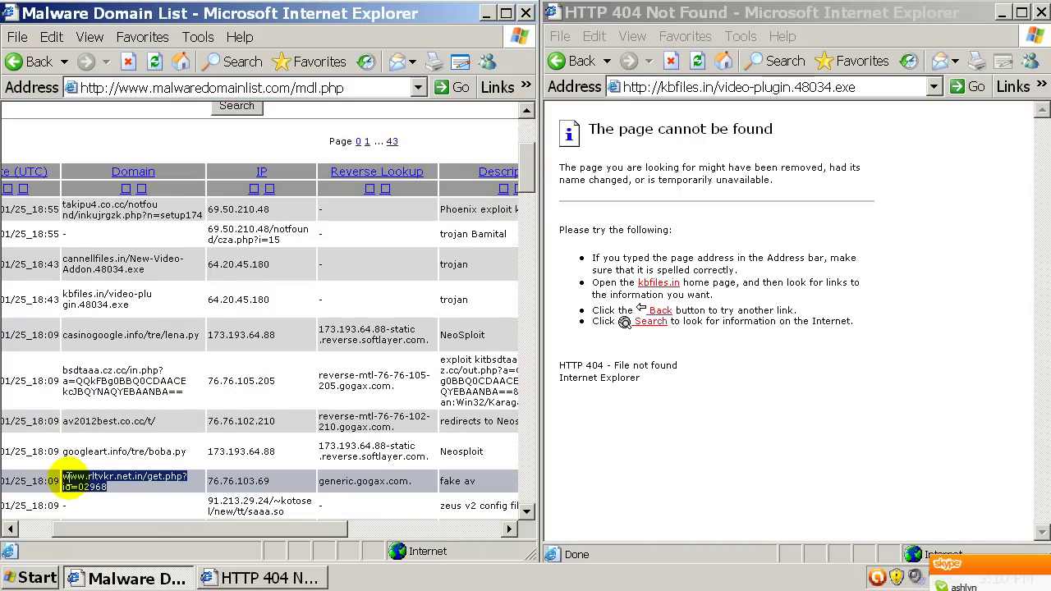
pyautogui.hotkey('ctrl', 'c')
pyautogui.click(708, 87)
pyautogui.hotkey('ctrl', 'v')
pyautogui.press('Return')
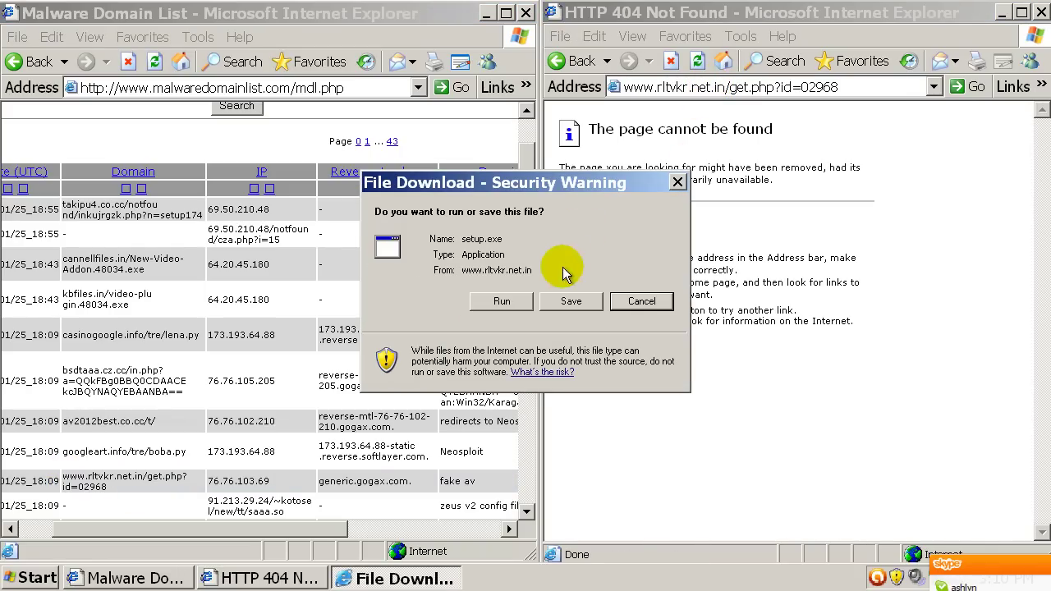
# Choose to run the offered setup.exe, dismiss the download error and close the avast! alert.
pyautogui.click(485, 310)
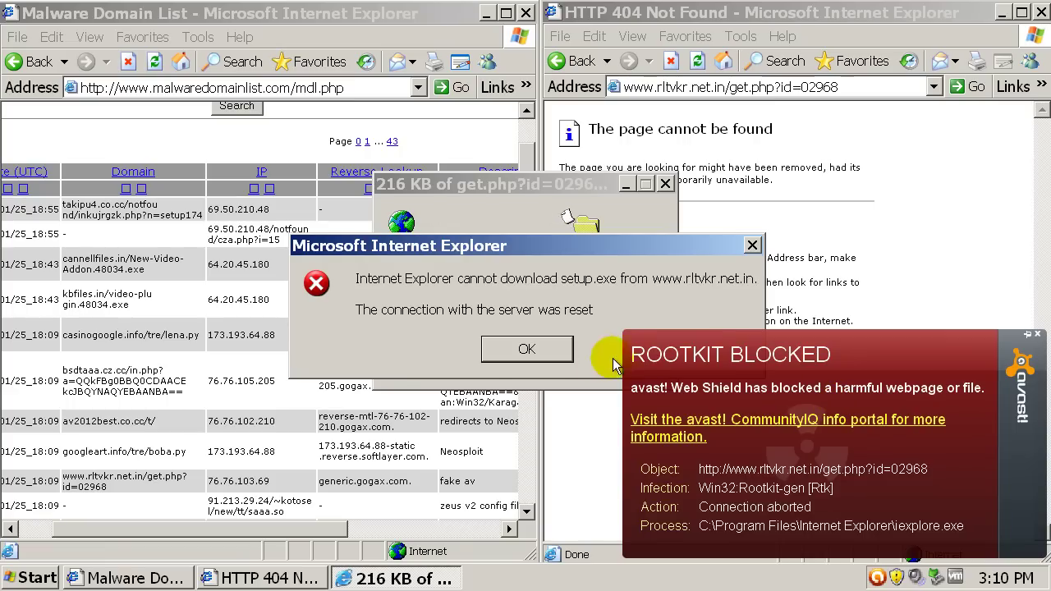
pyautogui.click(527, 349)
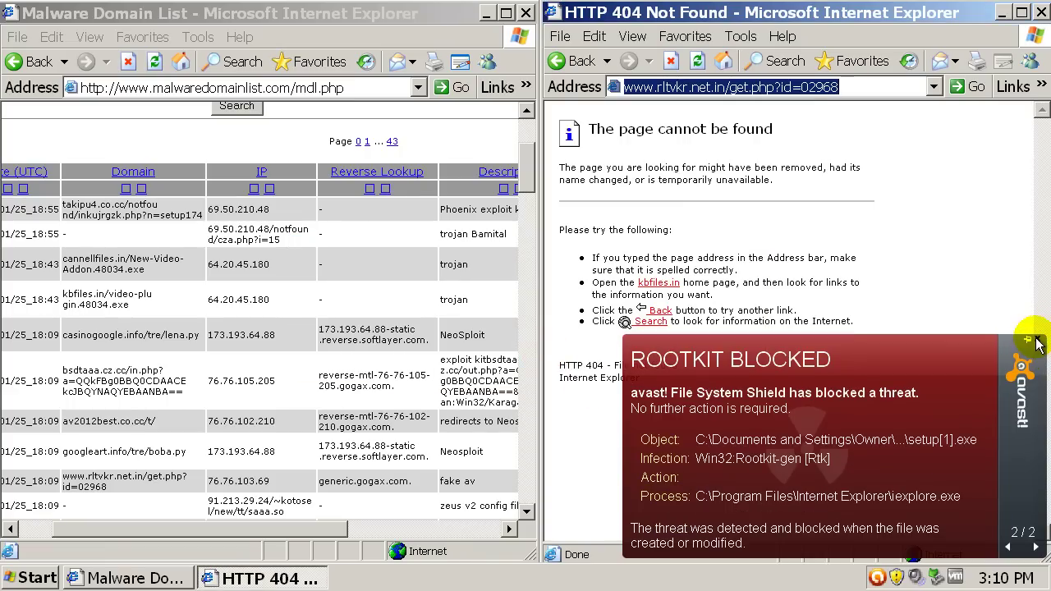
pyautogui.click(1037, 343)
# Copy the Neosploit entry googleart.info/tre/boba.py from the list and load it in the second browser window.
pyautogui.click(312, 353)
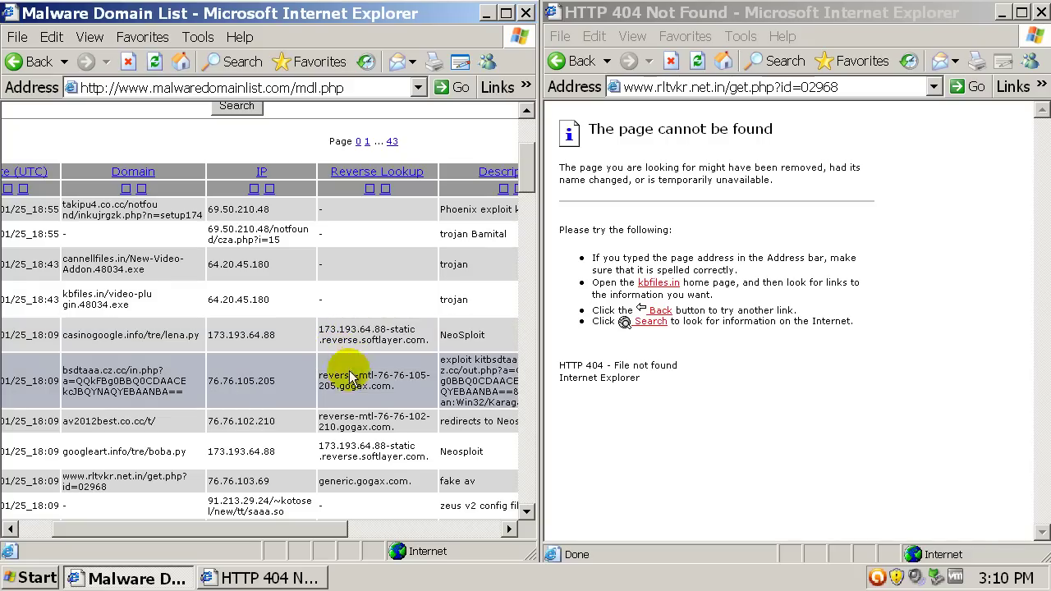
pyautogui.scroll(-2, 271, 377)
pyautogui.moveTo(191, 398); pyautogui.dragTo(61, 394)
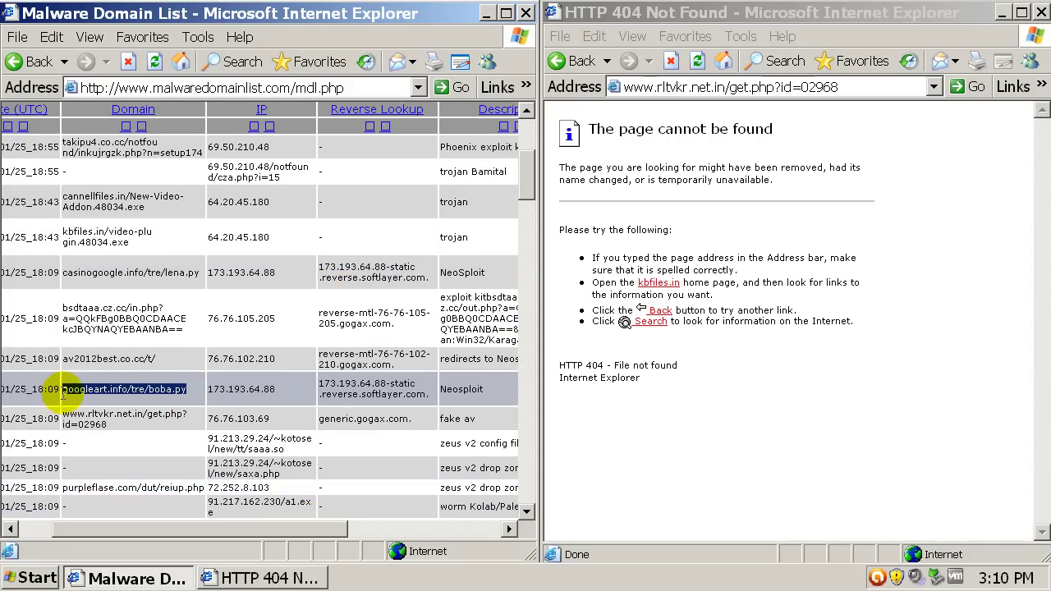
pyautogui.click(697, 87)
pyautogui.click(696, 87)
pyautogui.hotkey('ctrl', 'v')
pyautogui.press('Return')
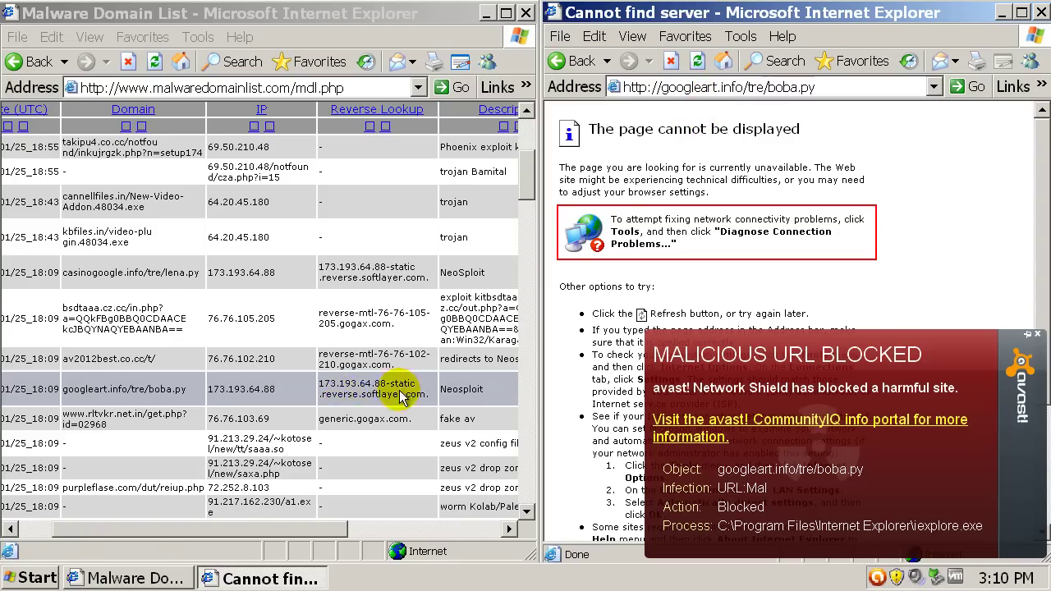
pyautogui.click(328, 399)
pyautogui.scroll(-1, 328, 399)
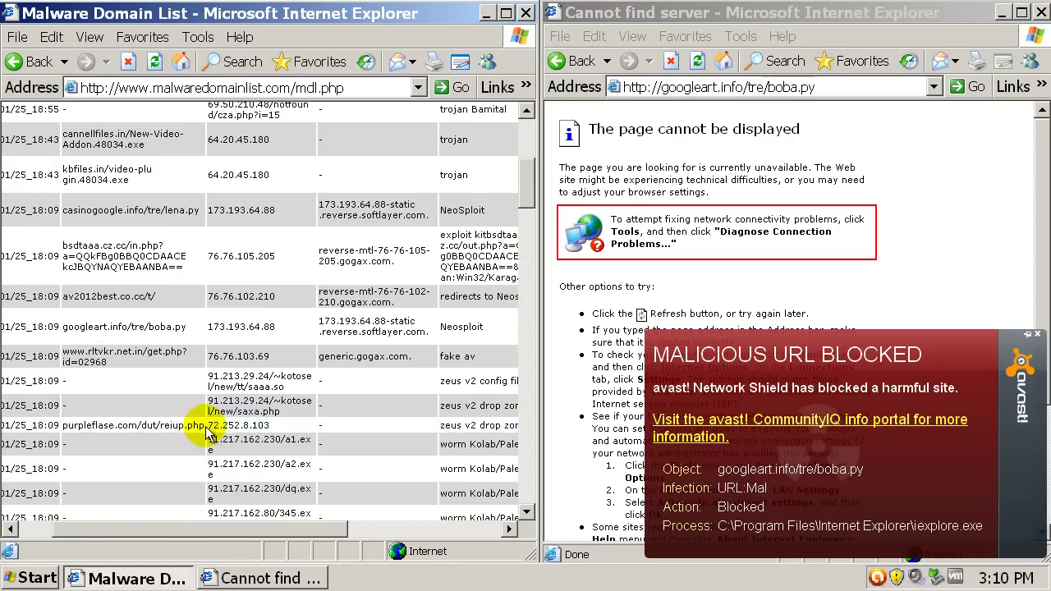
pyautogui.moveTo(202, 427); pyautogui.dragTo(74, 433)
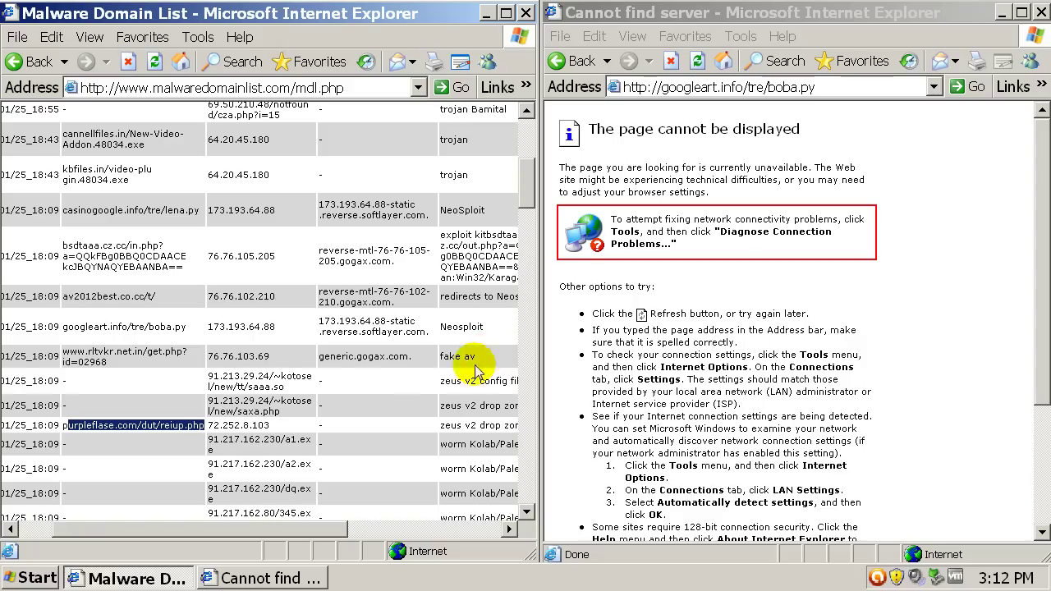
# Copy the listed trojan address ending in modulo3.jpg, load it in the second browser window and dismiss the download error.
pyautogui.scroll(-4, 410, 438)
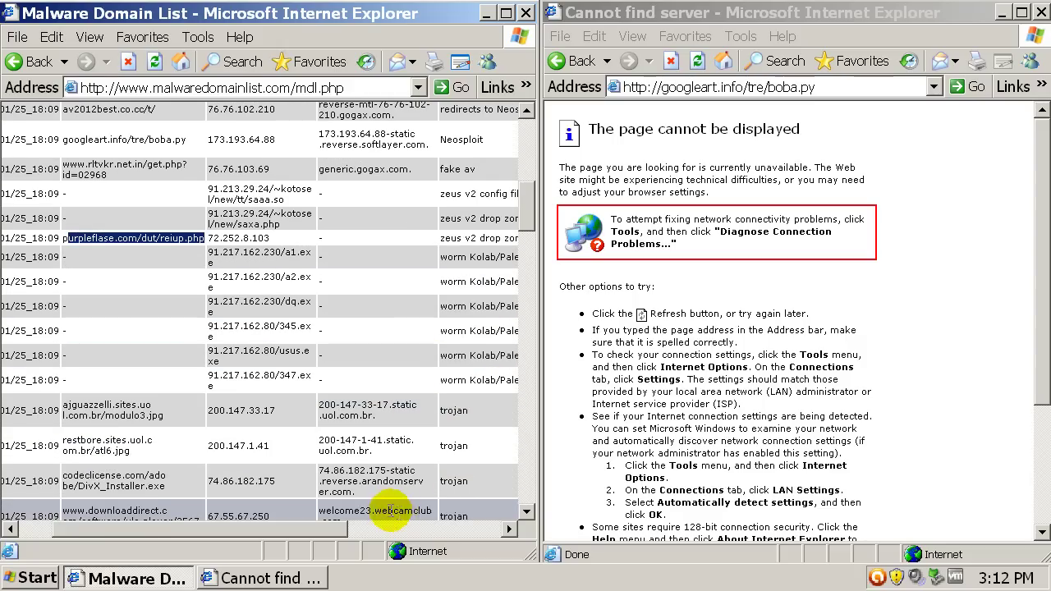
pyautogui.moveTo(173, 420); pyautogui.dragTo(73, 417)
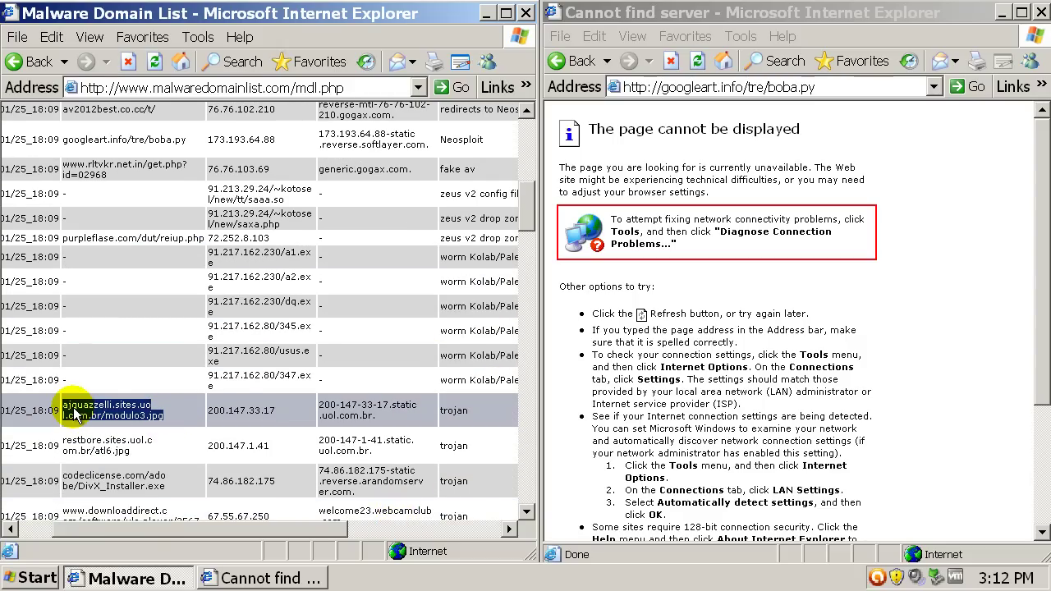
pyautogui.press('super')
pyautogui.click(33, 578)
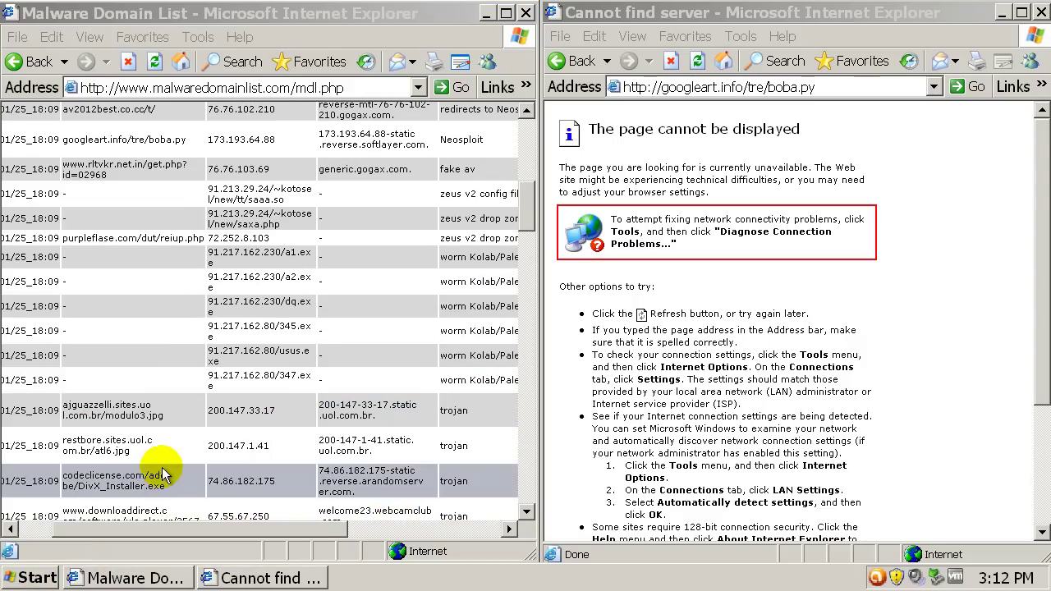
pyautogui.moveTo(166, 419); pyautogui.dragTo(61, 407)
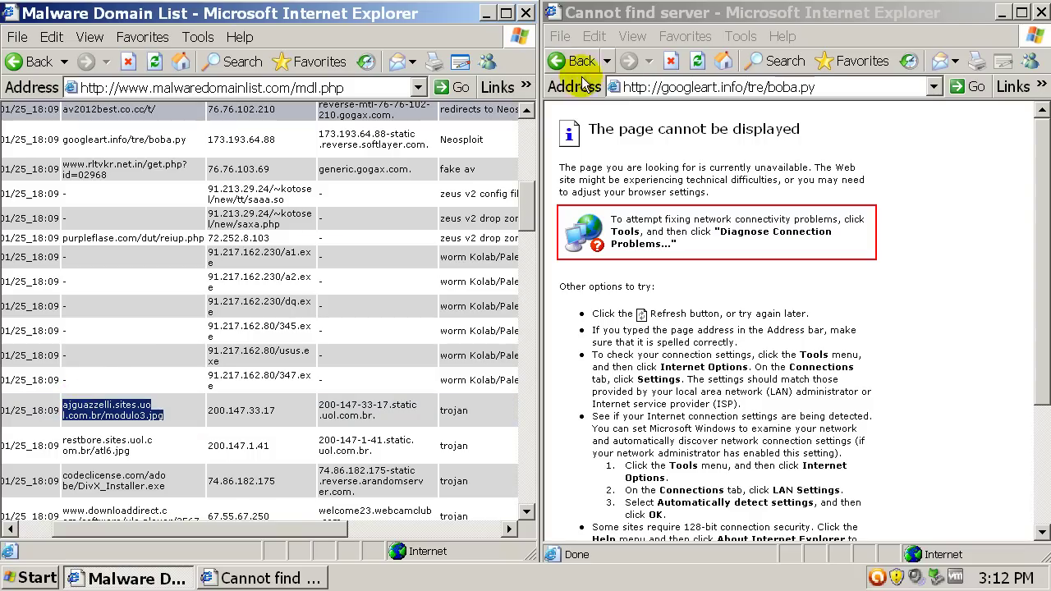
pyautogui.click(657, 87)
pyautogui.hotkey('ctrl', 'v')
pyautogui.press('Return')
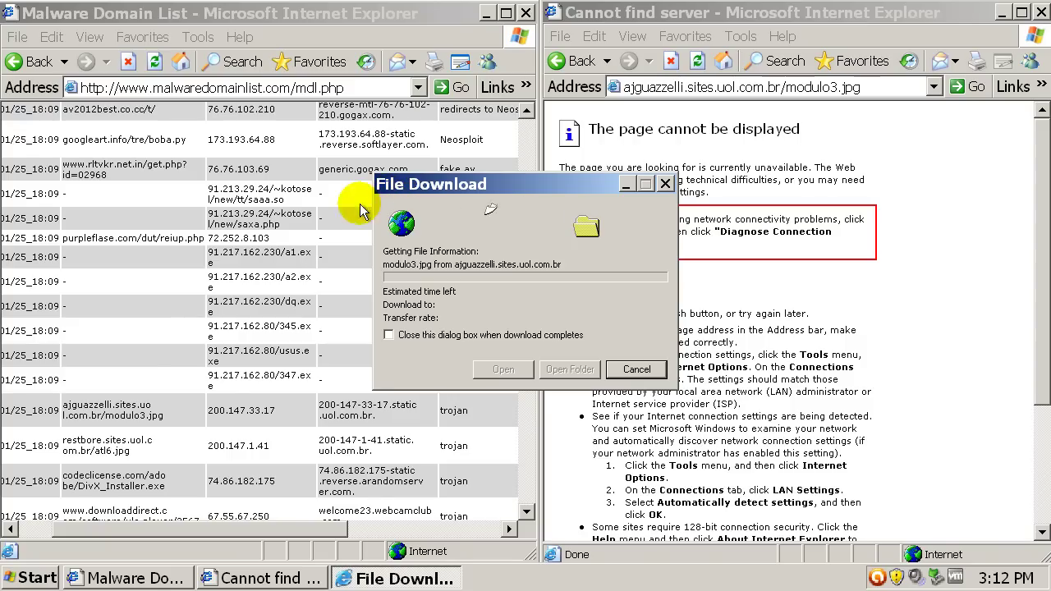
pyautogui.click(206, 387)
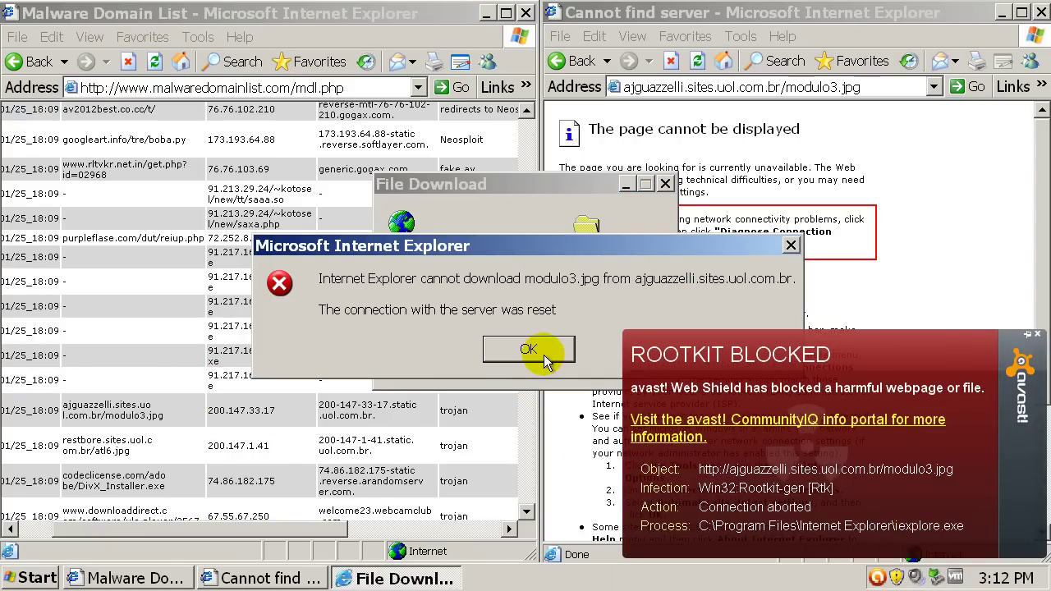
pyautogui.click(520, 352)
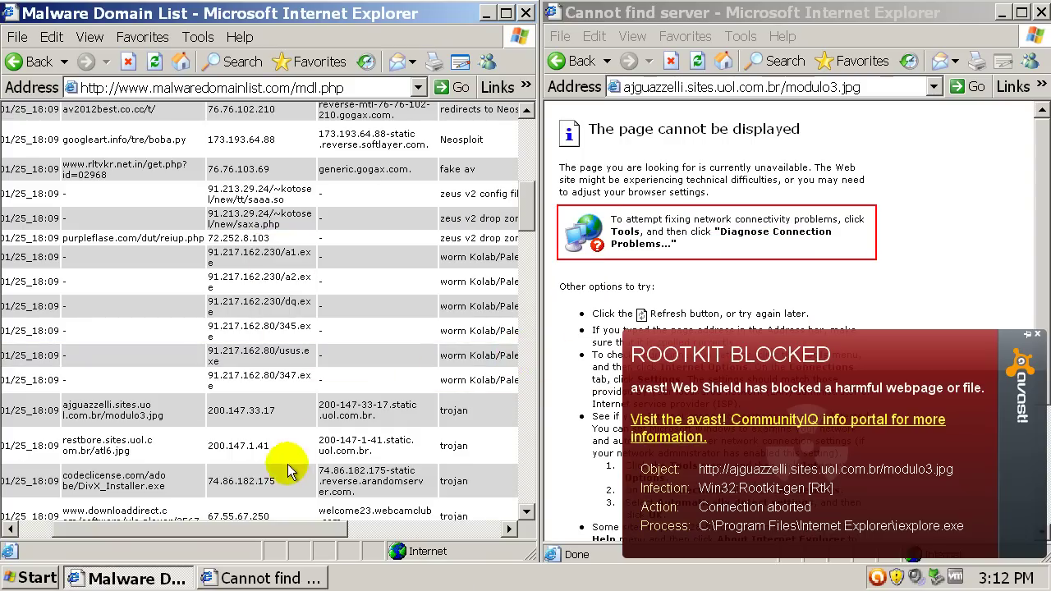
# Copy the listed address restbore.sites.uol.com.br/atl6.jpg and load it in the second browser window.
pyautogui.moveTo(62, 441); pyautogui.dragTo(155, 453)
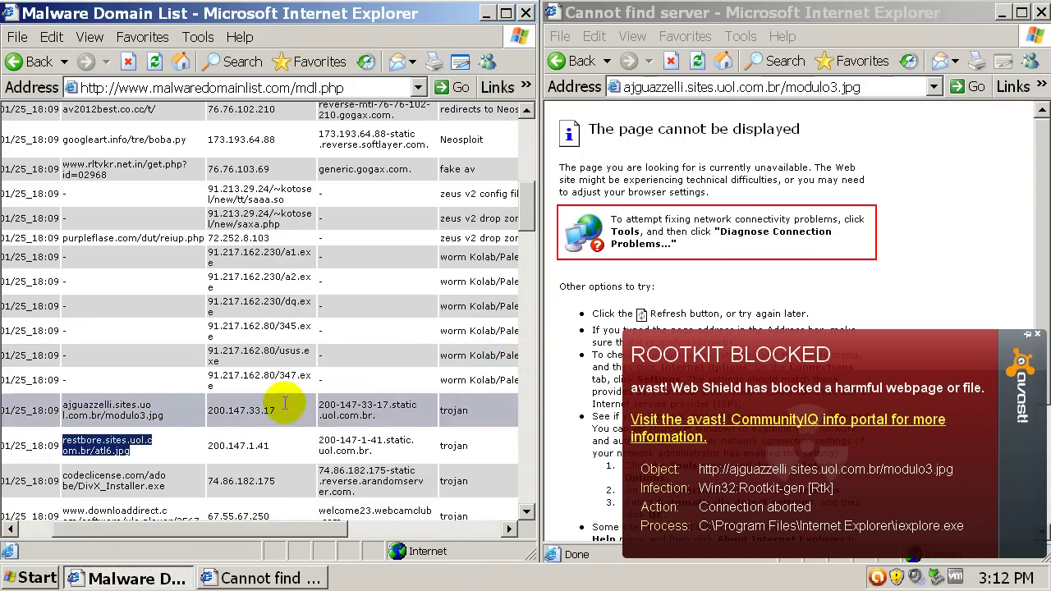
pyautogui.click(716, 92)
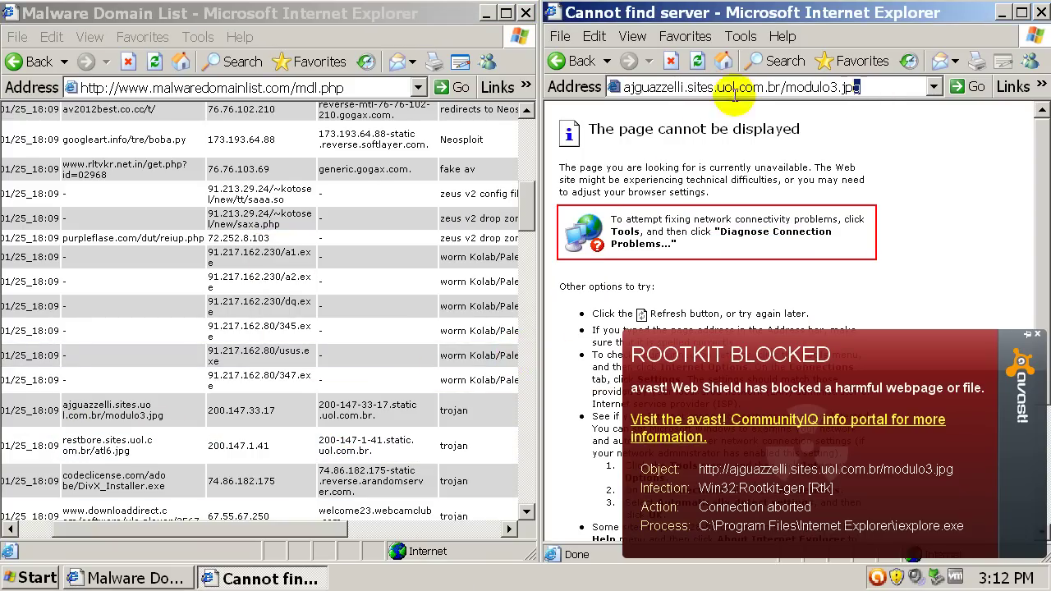
pyautogui.moveTo(862, 87); pyautogui.dragTo(623, 87)
pyautogui.hotkey('ctrl', 'v')
pyautogui.press('Return')
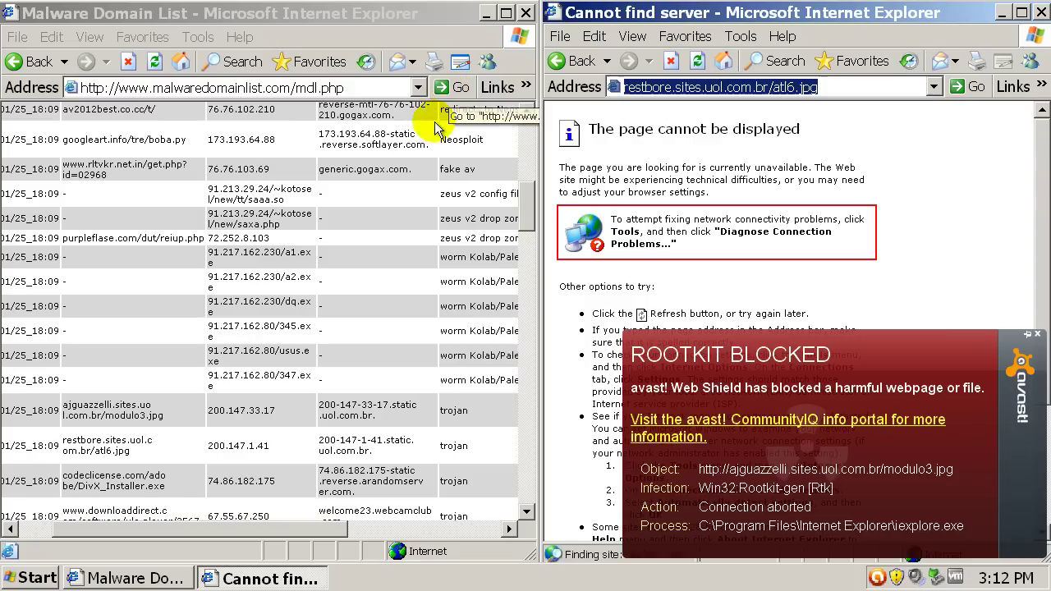
# Close the avast! rootkit alert and move on to the next trojan entries in the Malware Domain List.
pyautogui.click(1037, 335)
pyautogui.click(404, 421)
pyautogui.scroll(-1, 408, 435)
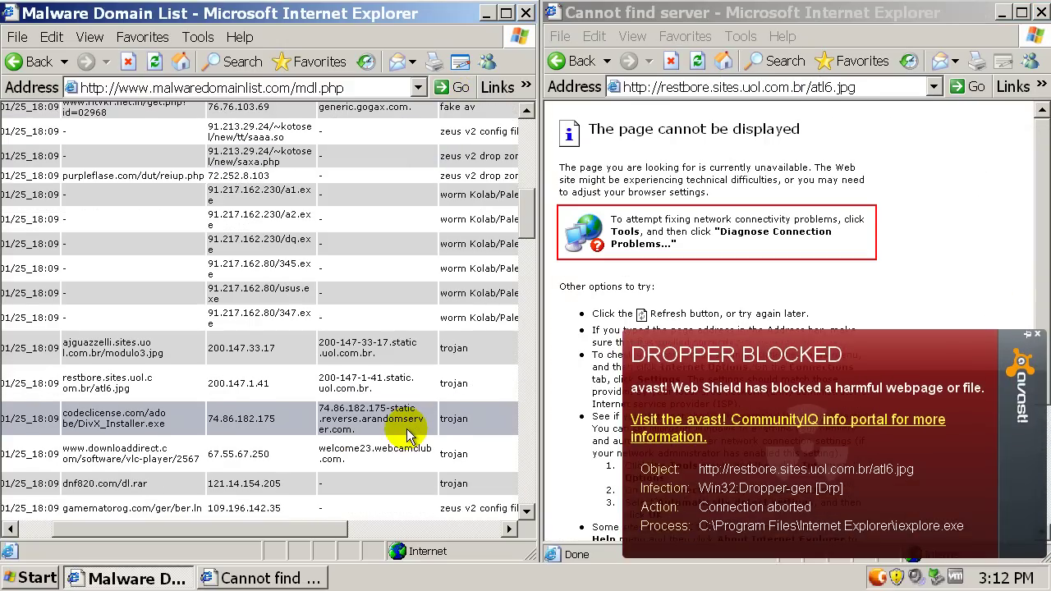
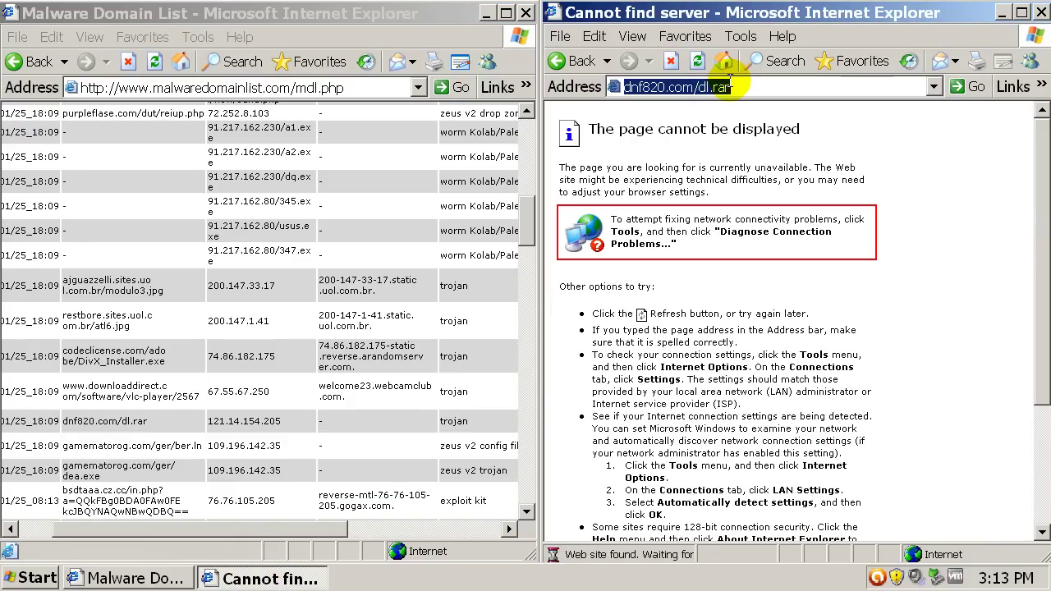
# Load dnf820.com/dl.rar in the second browser window and save the file to the desktop as dl.exe using the All Files type.
pyautogui.press('Return')
pyautogui.click(586, 299)
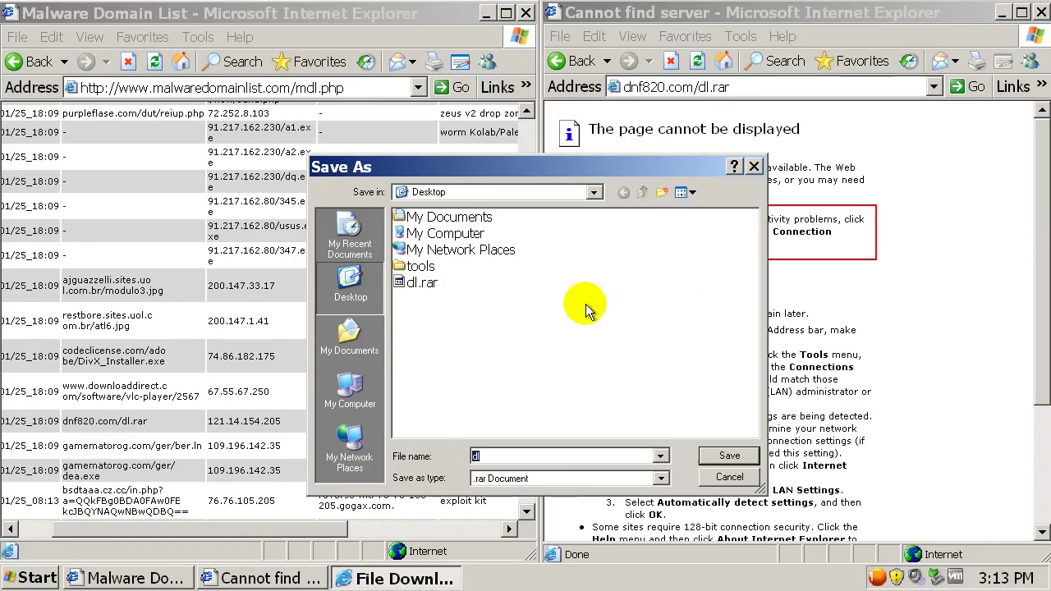
pyautogui.click(558, 479)
pyautogui.click(558, 498)
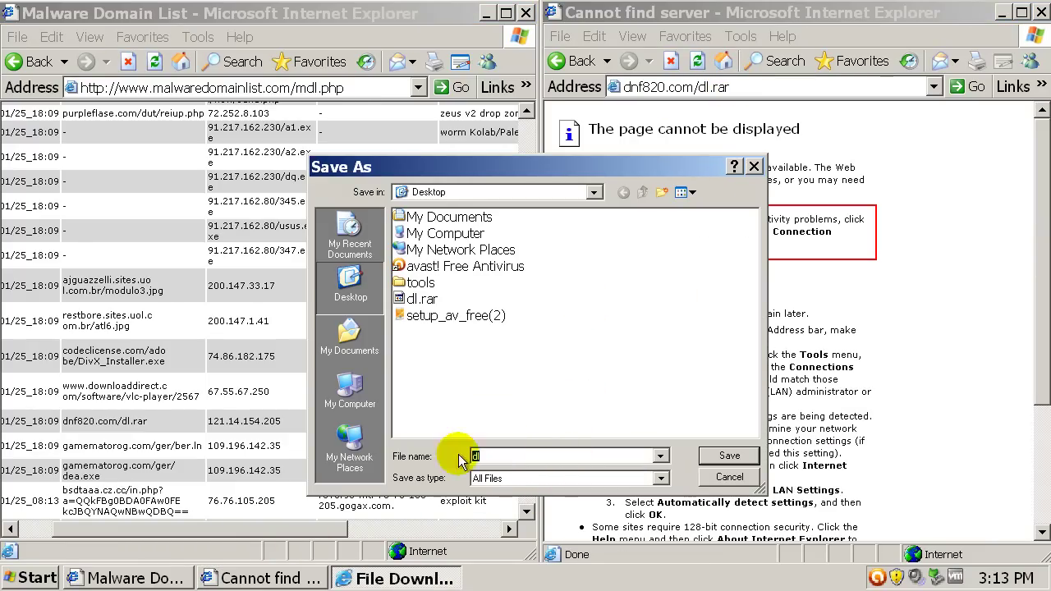
pyautogui.write('.exe')
pyautogui.press('Return')
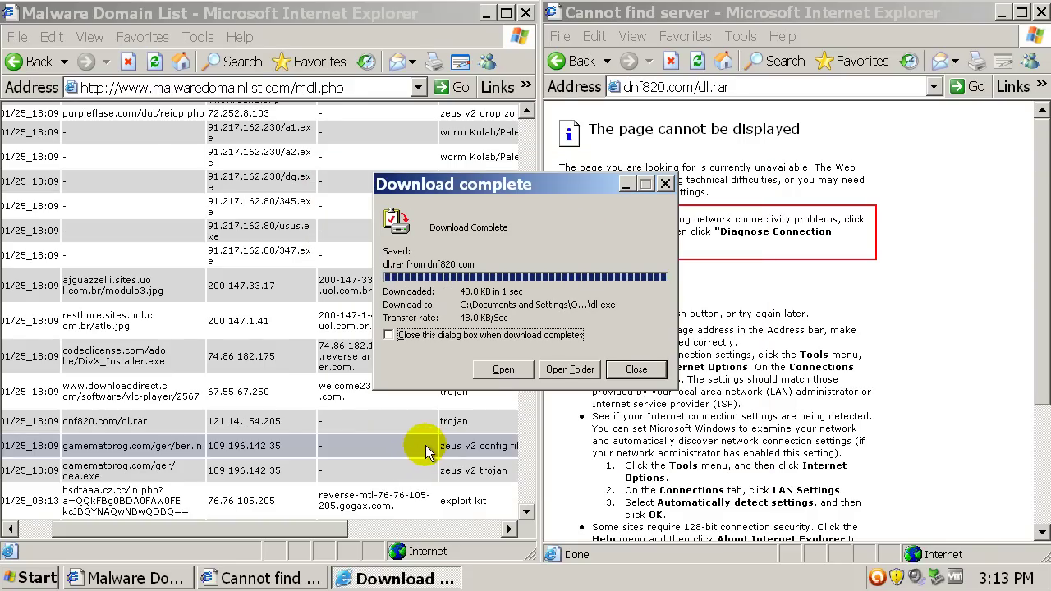
pyautogui.click(637, 370)
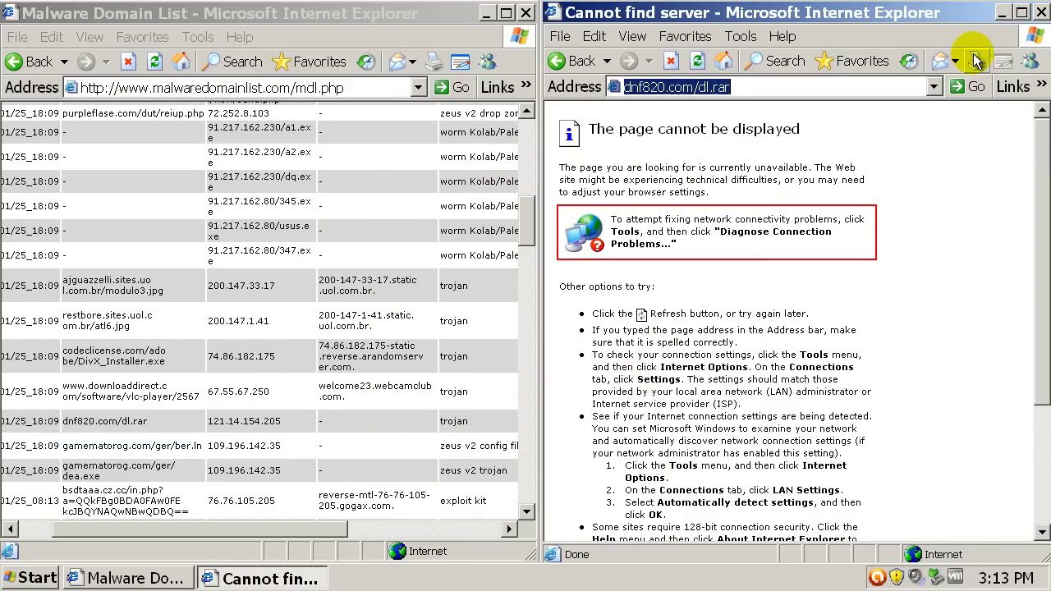
# Minimize both browser windows and run the downloaded dl.exe from the desktop, accepting the security warning.
pyautogui.click(1002, 13)
pyautogui.click(485, 13)
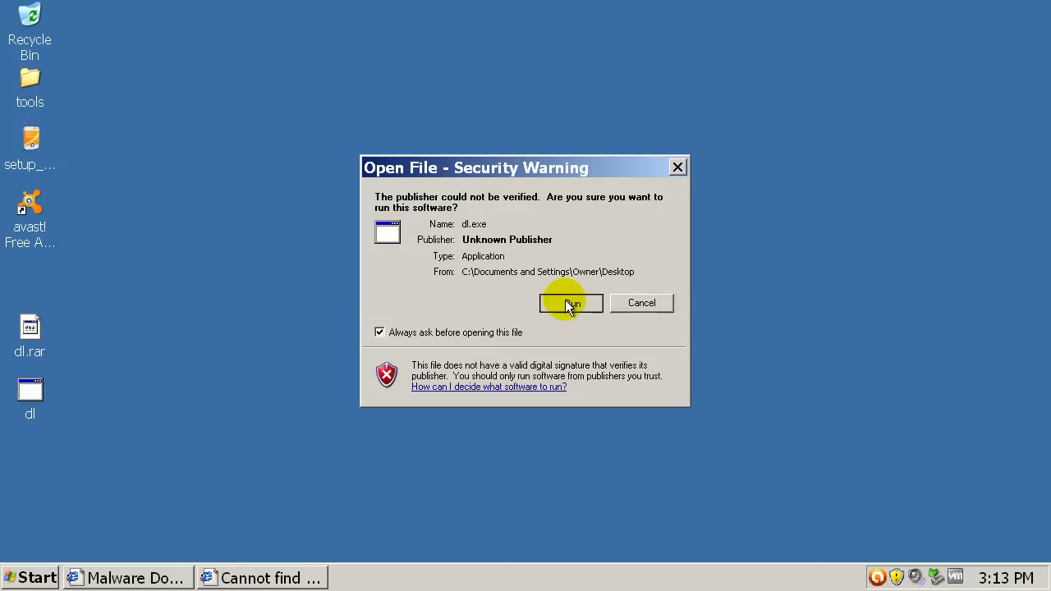
pyautogui.click(568, 303)
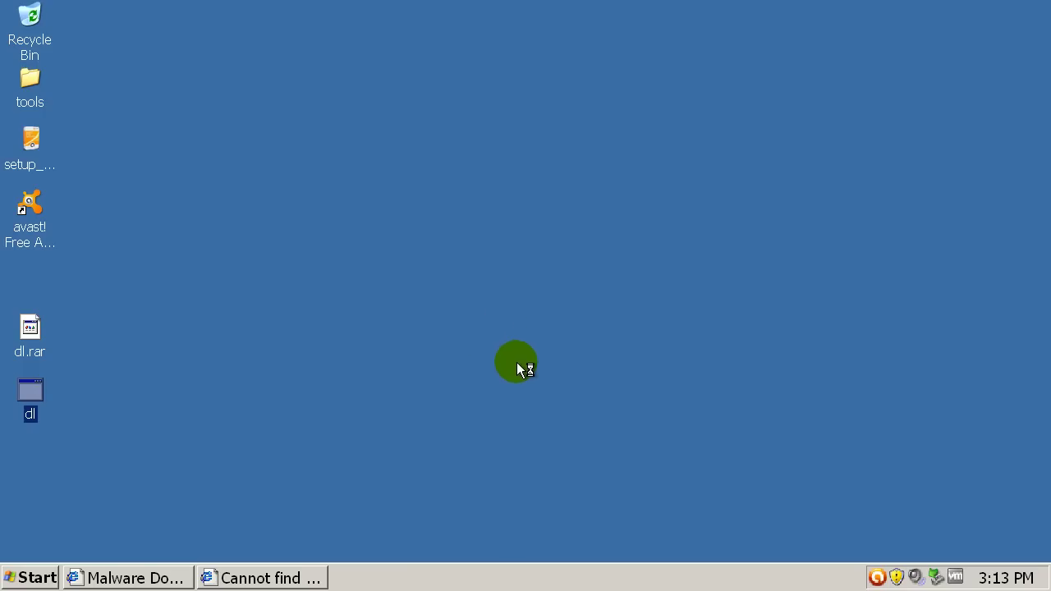
# Open Windows Task Manager and check the running processes for dl.exe.
pyautogui.rightClick(479, 580)
pyautogui.click(518, 525)
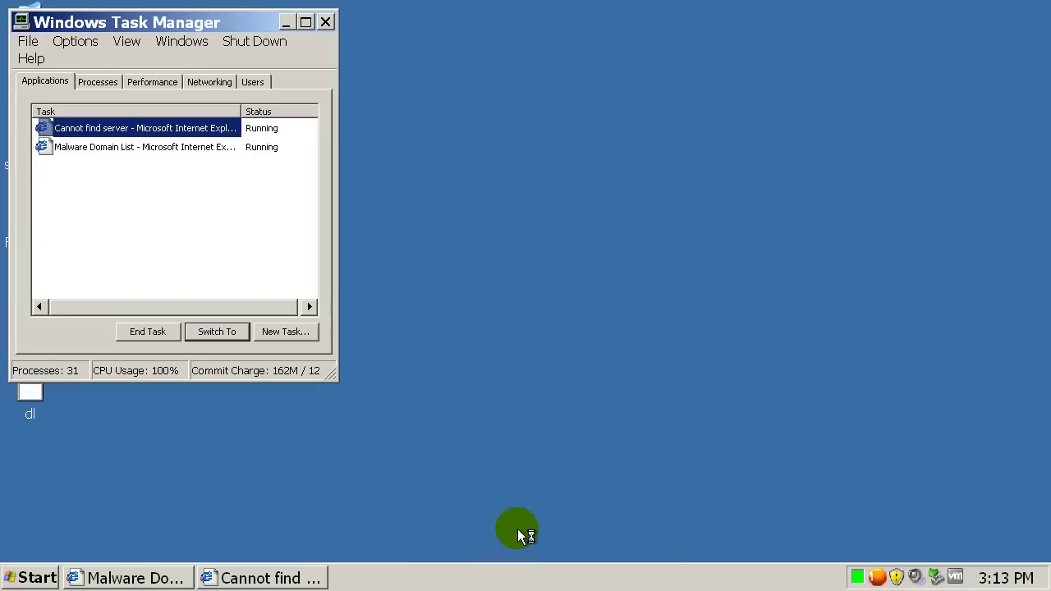
pyautogui.click(115, 80)
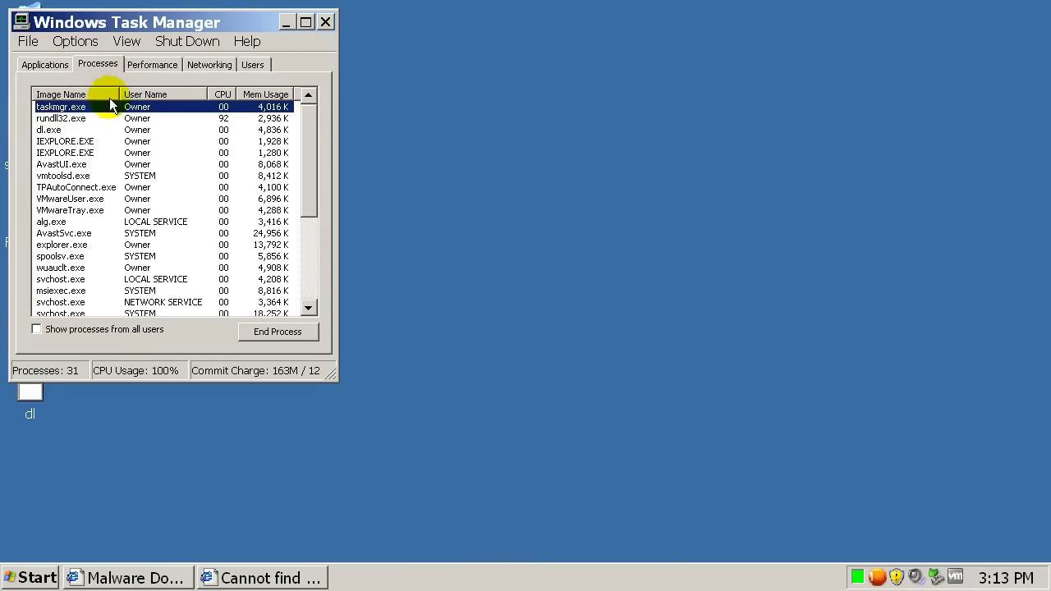
pyautogui.click(81, 132)
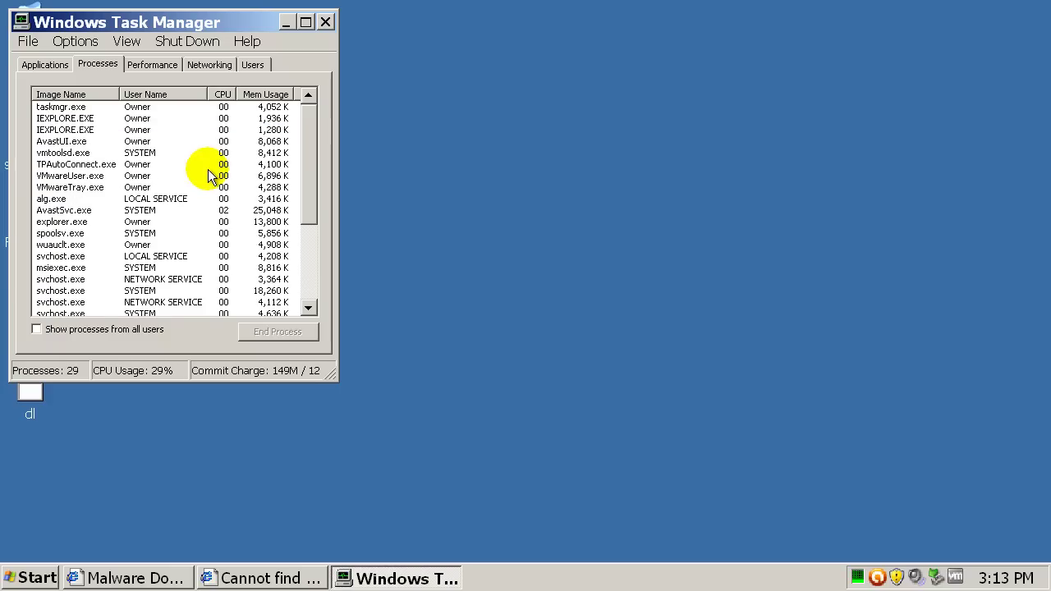
# Show processes from all users, sort them by image name and review the whole list for suspicious entries.
pyautogui.moveTo(156, 25); pyautogui.dragTo(304, 26)
pyautogui.click(175, 331)
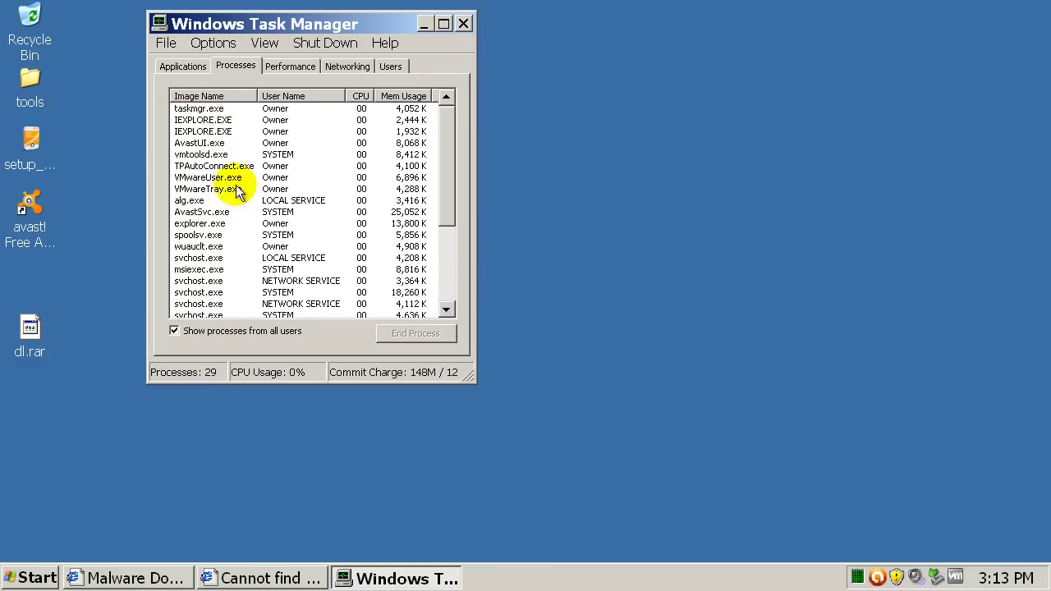
pyautogui.click(243, 95)
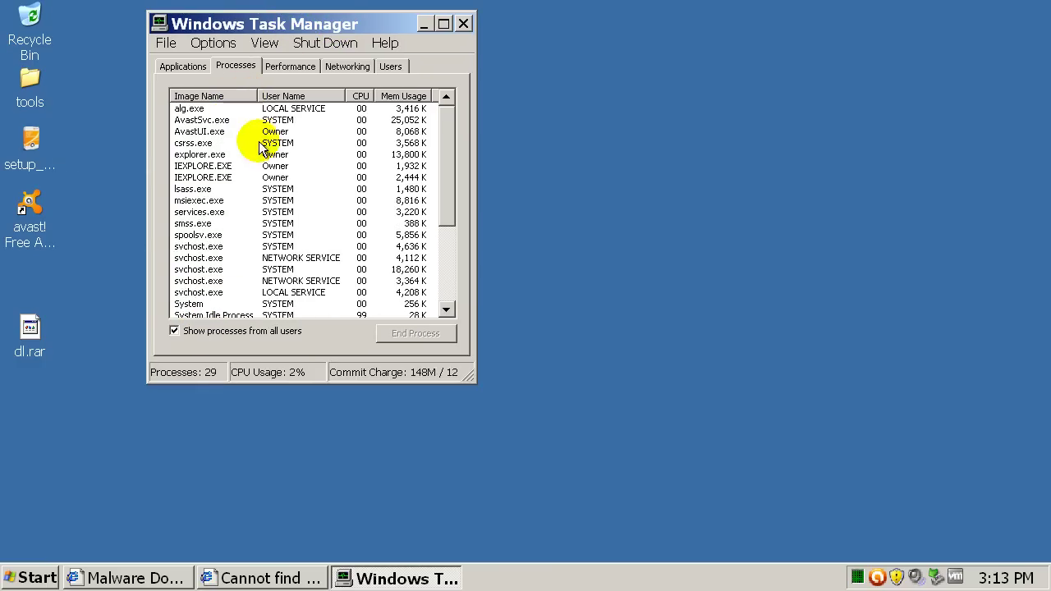
pyautogui.scroll(-4, 256, 226)
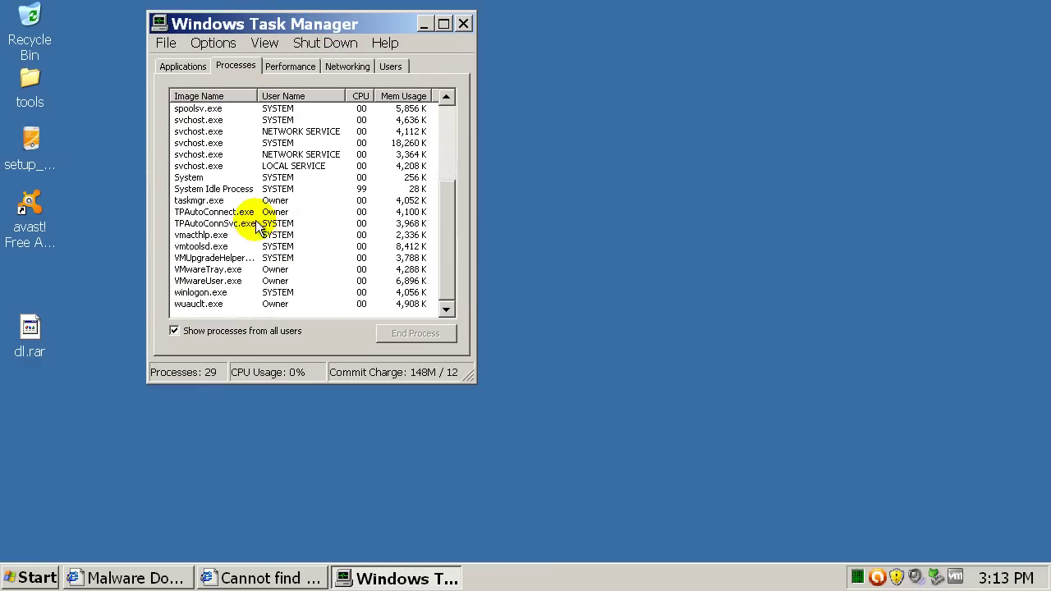
# Move dl.rar from the desktop to the Recycle Bin, and close Task Manager to return to both browser windows.
pyautogui.click(33, 341)
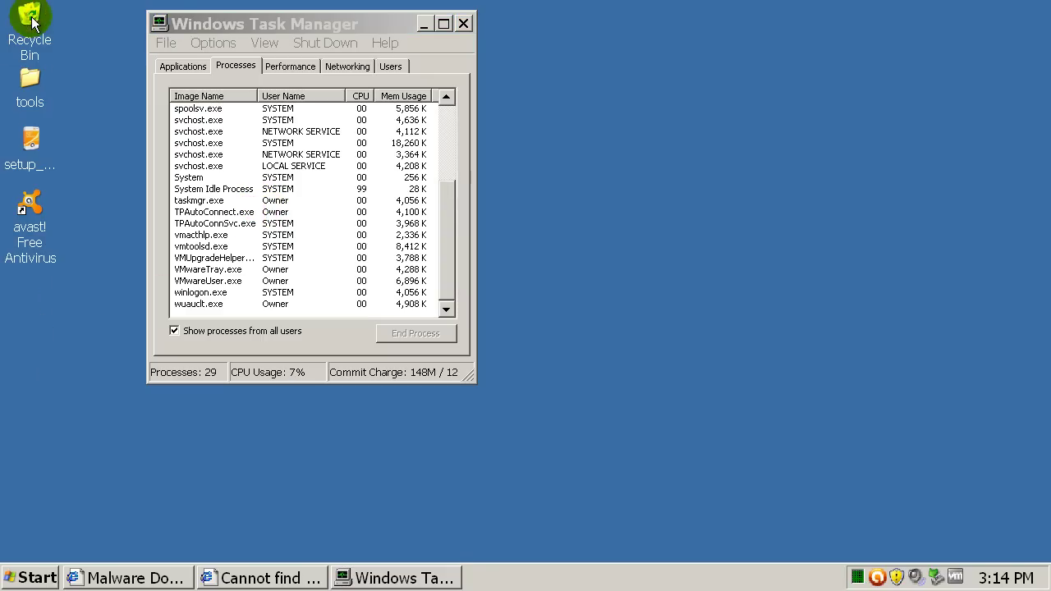
pyautogui.click(463, 24)
pyautogui.click(171, 580)
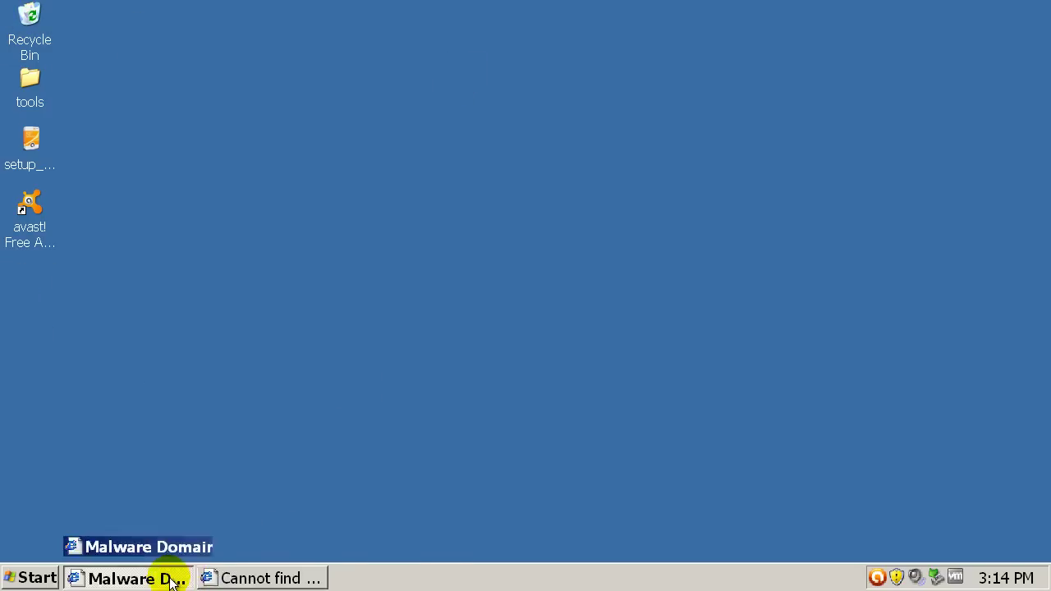
pyautogui.click(267, 578)
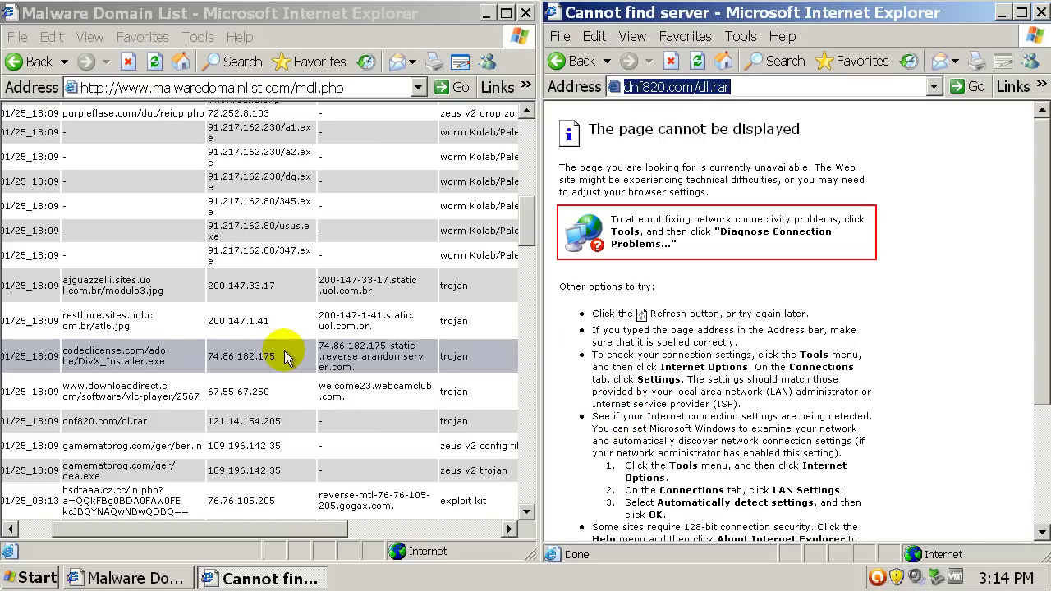
# Copy the listed address gamematorog.com/ger/ber.ln, load it in the second browser window and decline the offered download.
pyautogui.click(294, 407)
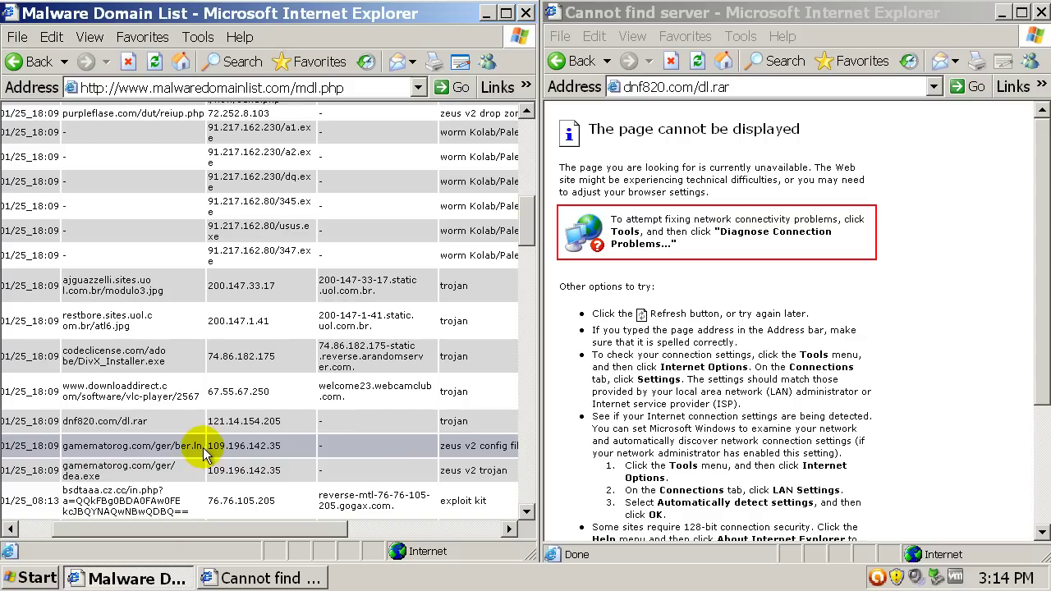
pyautogui.tripleClick(92, 446)
pyautogui.hotkey('ctrl', 'c')
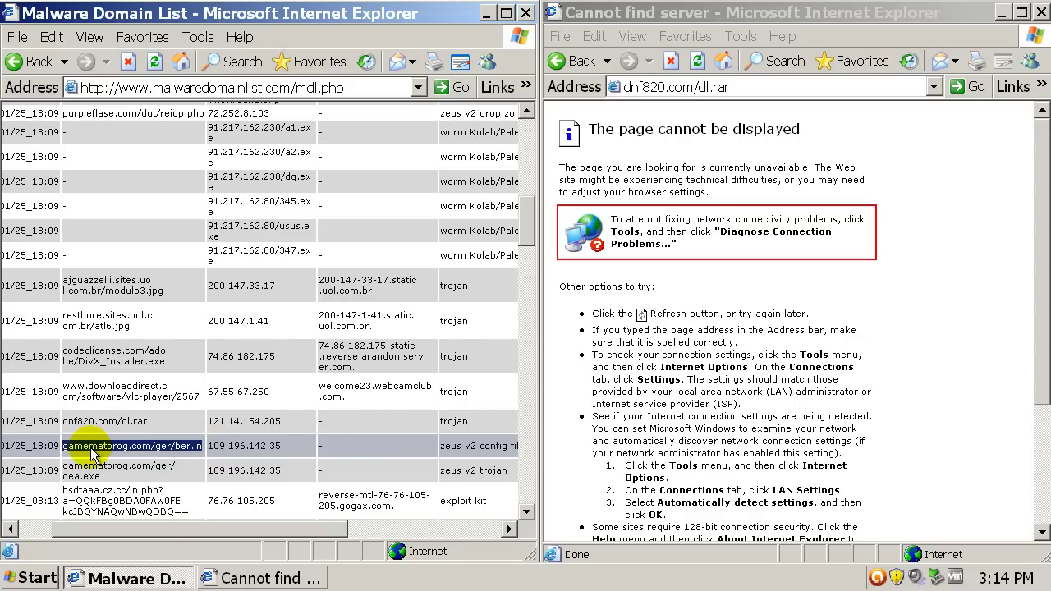
pyautogui.click(731, 87)
pyautogui.doubleClick(639, 86)
pyautogui.moveTo(639, 86); pyautogui.dragTo(731, 87)
pyautogui.hotkey('ctrl', 'v')
pyautogui.press('Return')
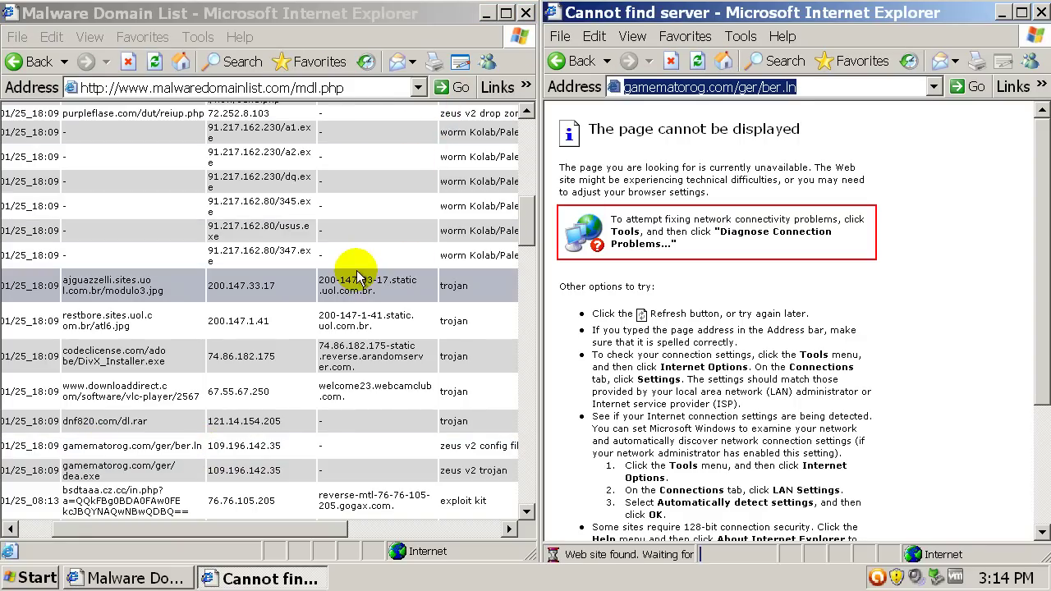
pyautogui.click(643, 302)
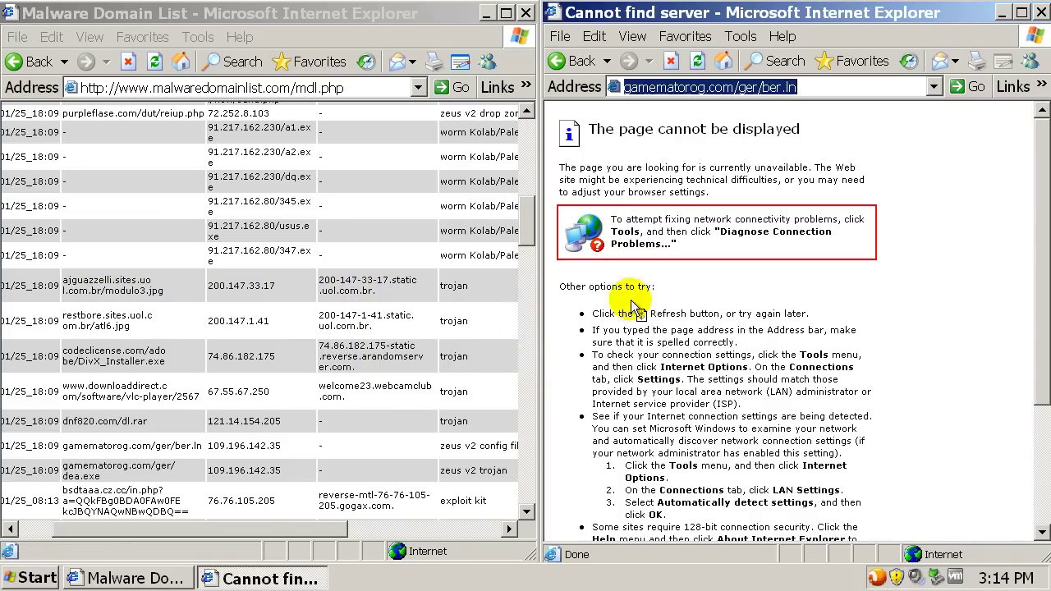
# Copy the zeus v2 trojan address gamematorog.com/ger/dea.exe from the list and load it in the second browser window.
pyautogui.moveTo(179, 476); pyautogui.dragTo(61, 461)
pyautogui.hotkey('ctrl', 'c')
pyautogui.click(711, 87)
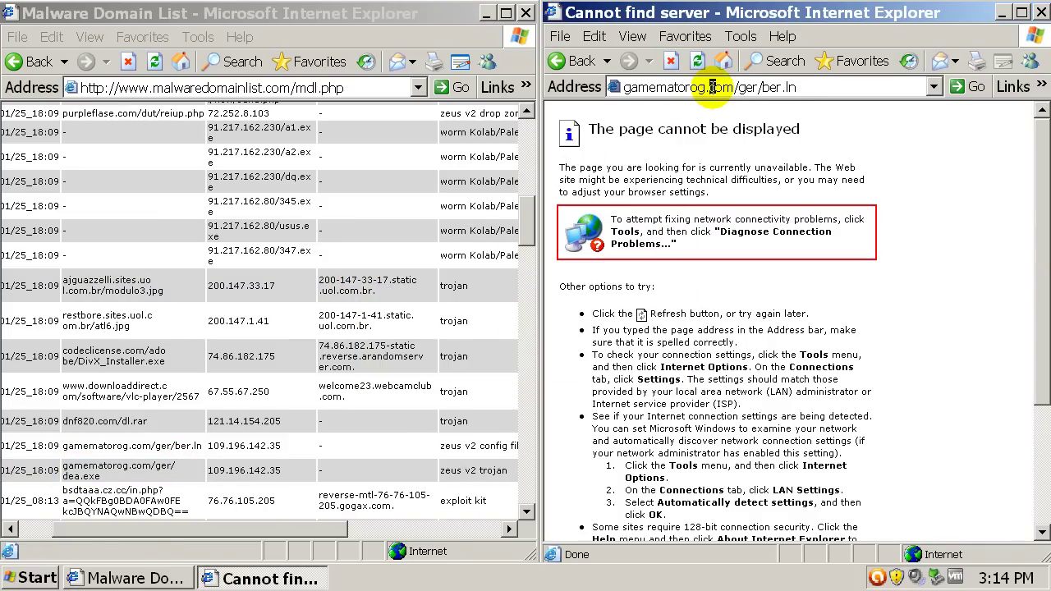
pyautogui.click(711, 87)
pyautogui.hotkey('ctrl', 'v')
pyautogui.press('Return')
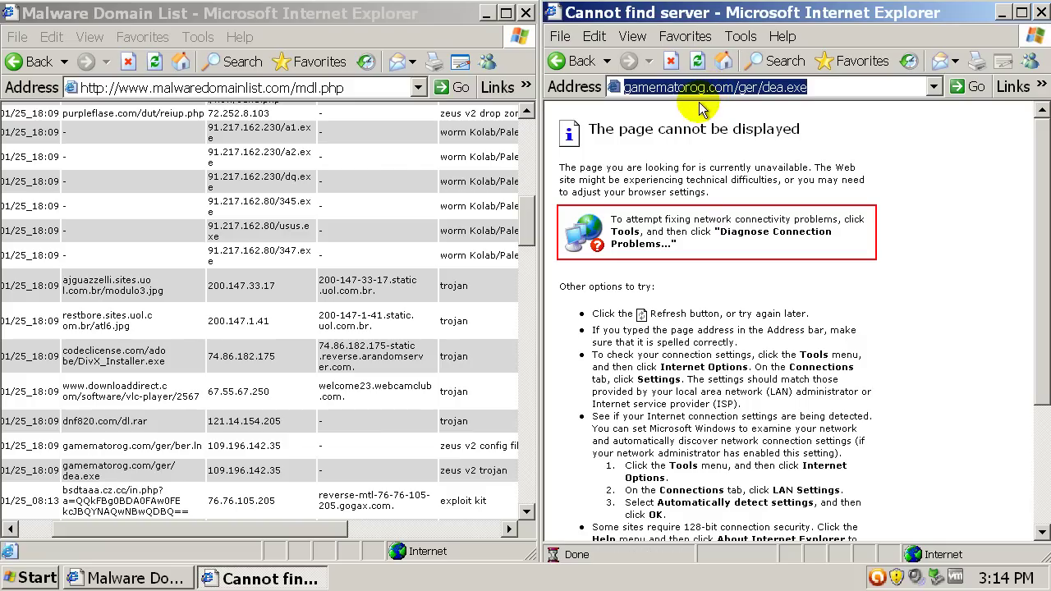
# Choose to run the offered dea.exe, dismiss the download error and close the avast! alert.
pyautogui.click(502, 298)
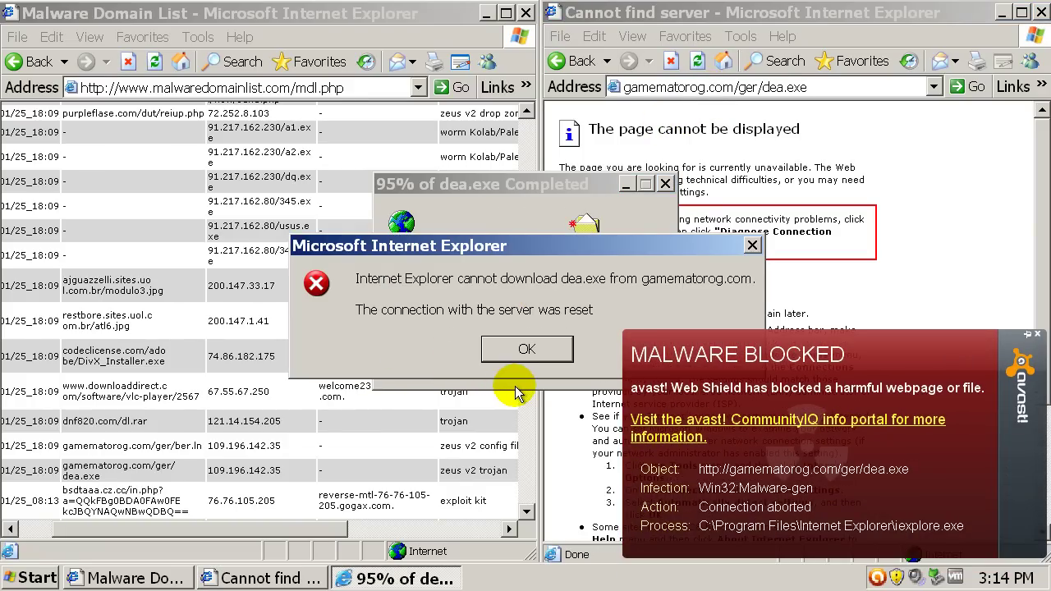
pyautogui.click(503, 353)
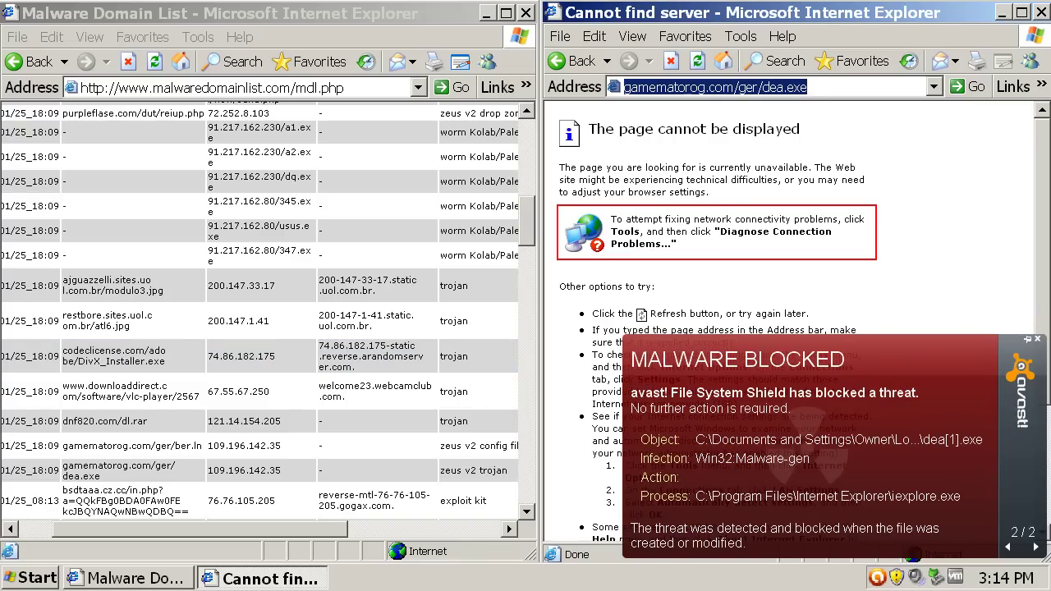
pyautogui.click(1037, 338)
# Copy the fake av address starting with bsdtaaa.cz.cc/out.php from the list and load it in the second browser window.
pyautogui.click(458, 392)
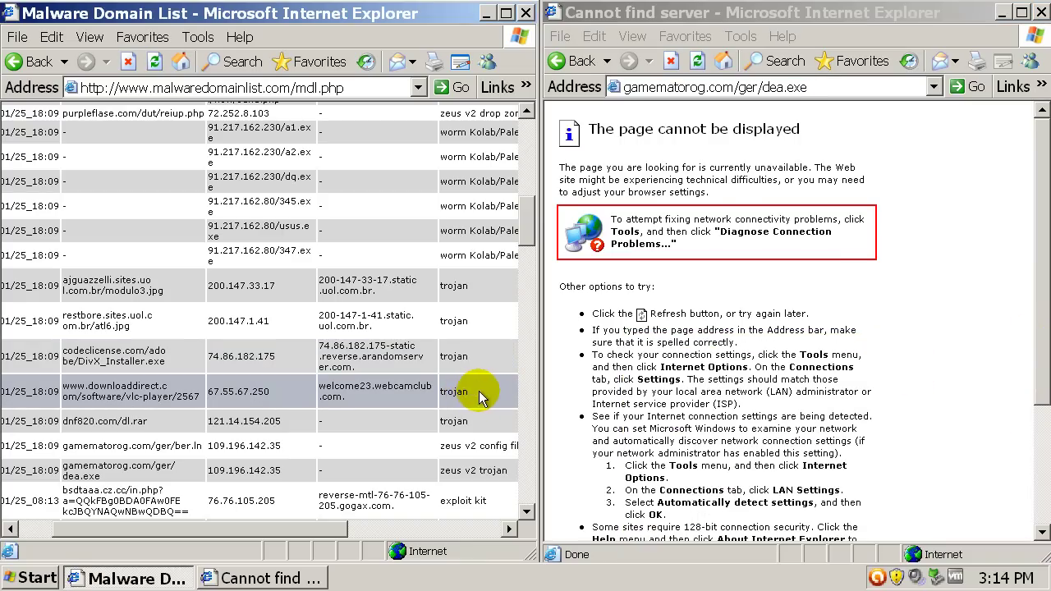
pyautogui.scroll(-2, 210, 435)
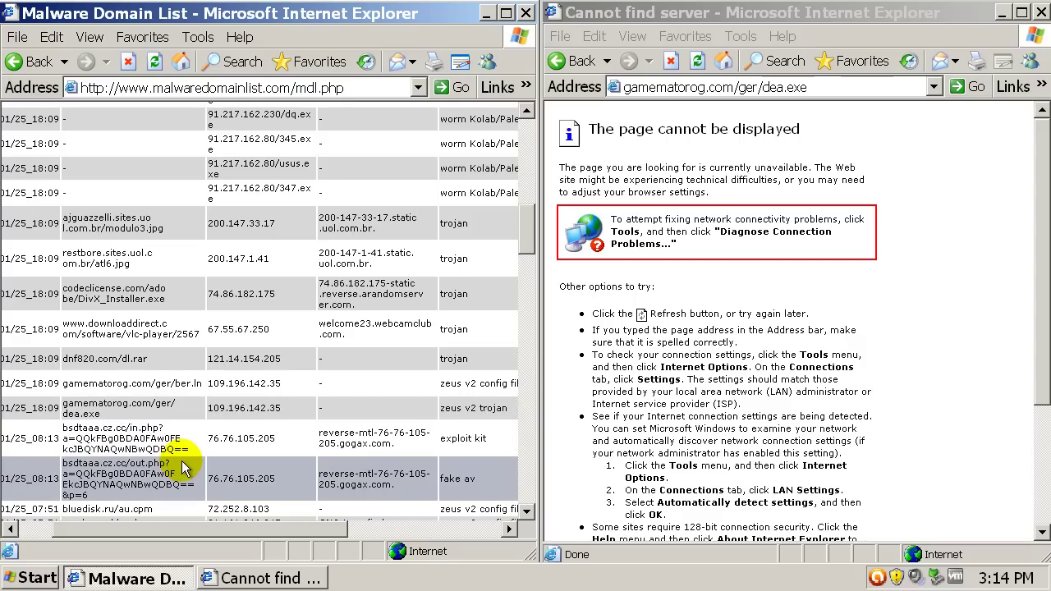
pyautogui.moveTo(123, 495); pyautogui.dragTo(69, 456)
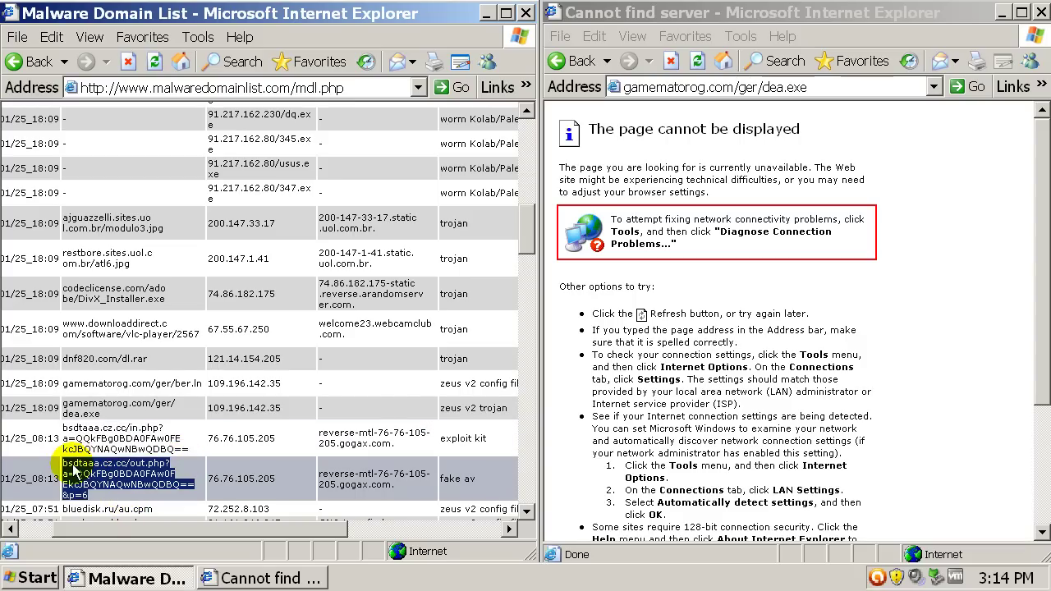
pyautogui.click(670, 88)
pyautogui.doubleClick(674, 87)
pyautogui.click(674, 88)
pyautogui.tripleClick(674, 88)
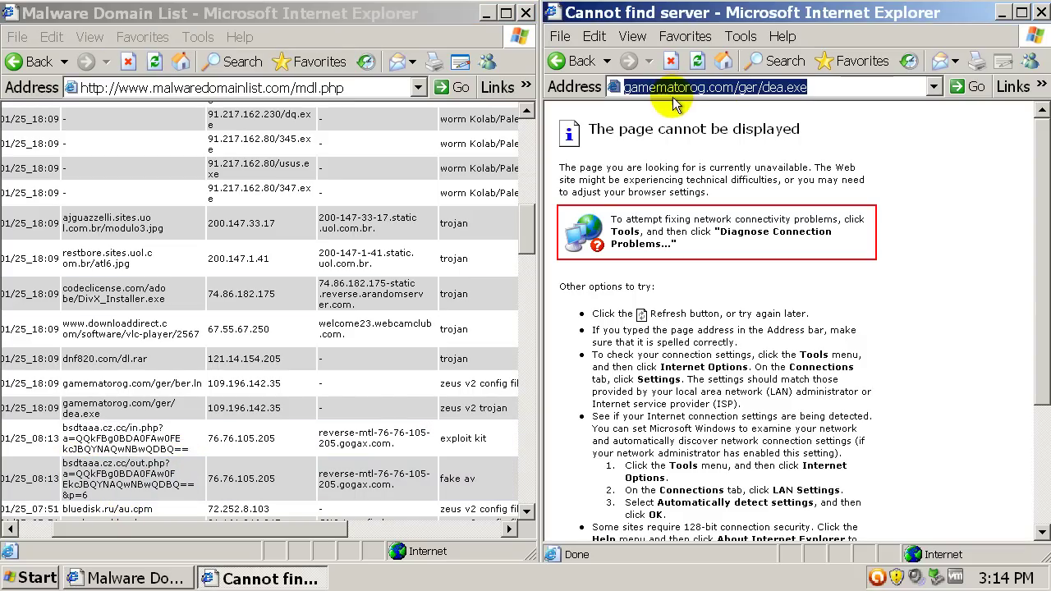
pyautogui.click(148, 470)
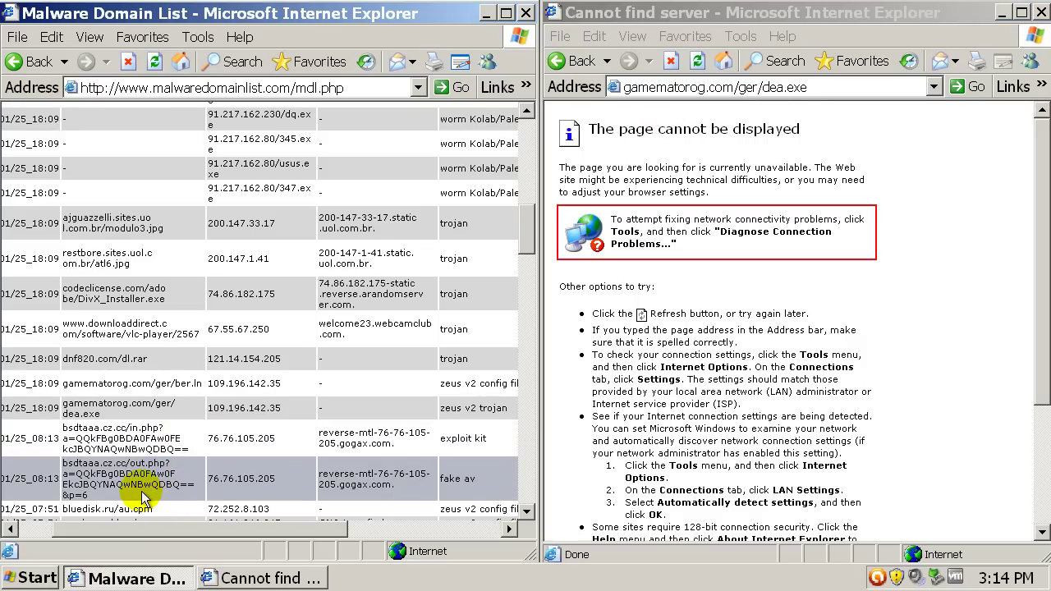
pyautogui.moveTo(144, 496); pyautogui.dragTo(56, 454)
pyautogui.hotkey('ctrl', 'c')
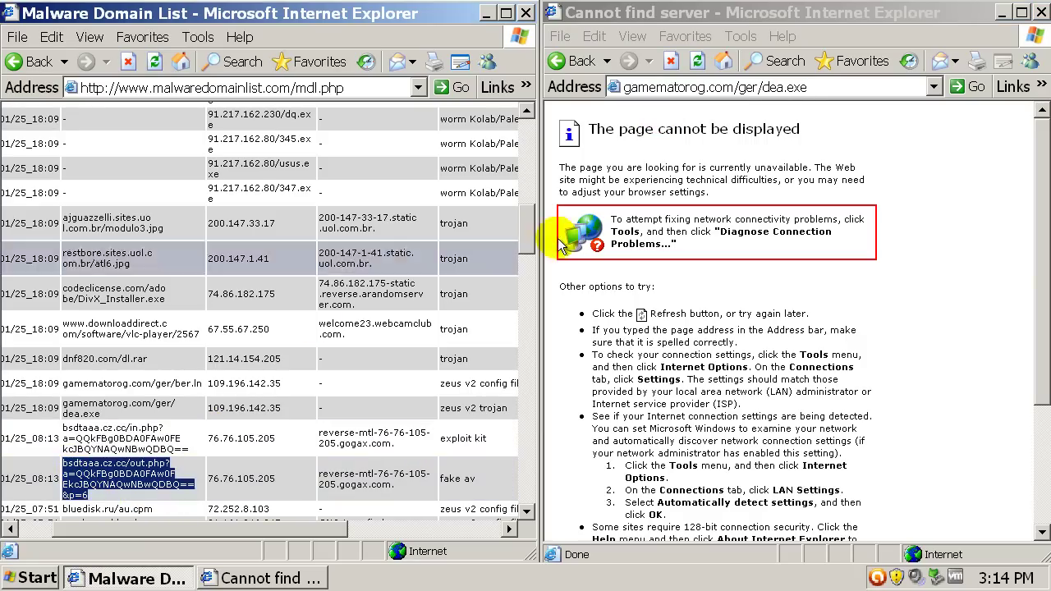
pyautogui.click(699, 92)
pyautogui.click(698, 92)
pyautogui.hotkey('ctrl', 'v')
pyautogui.press('Return')
# Copy the trojan downloader address starting with felhaginn.cz.cc/out.php from the list and load it in the second browser window.
pyautogui.click(376, 417)
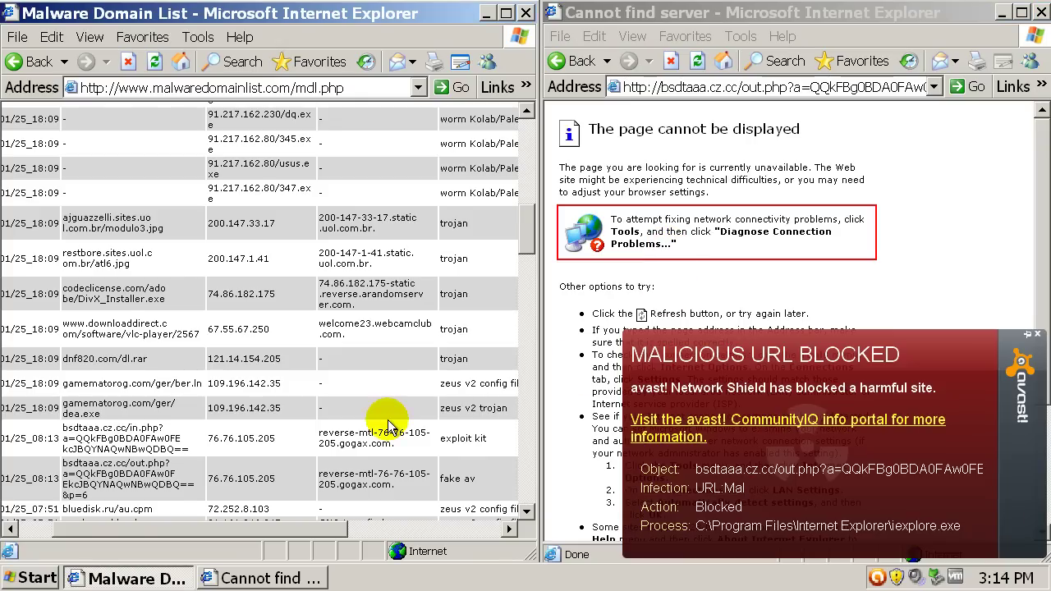
pyautogui.scroll(-2, 384, 419)
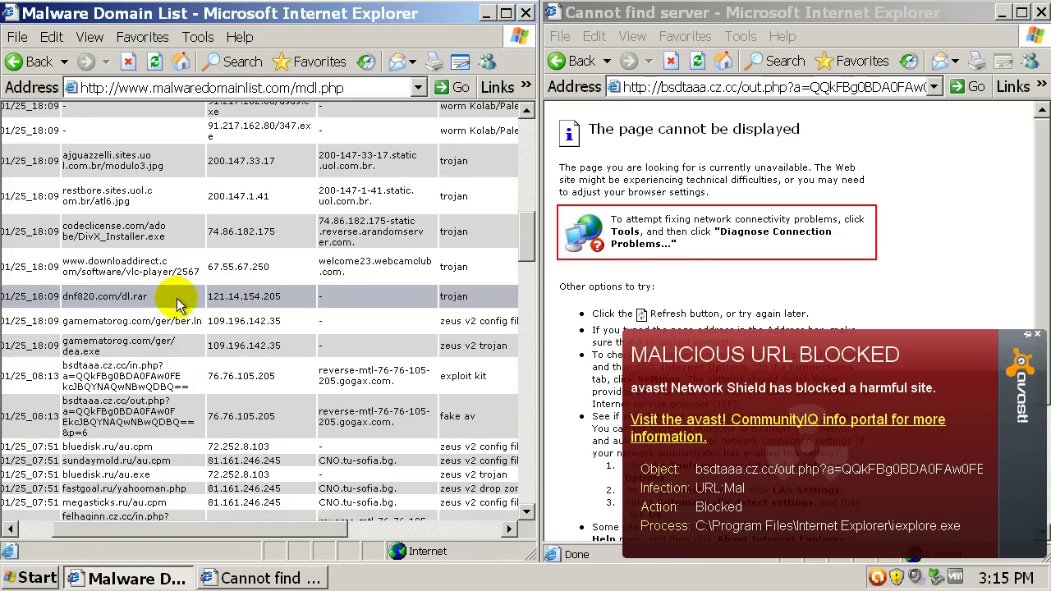
pyautogui.scroll(-3, 182, 312)
pyautogui.tripleClick(82, 438)
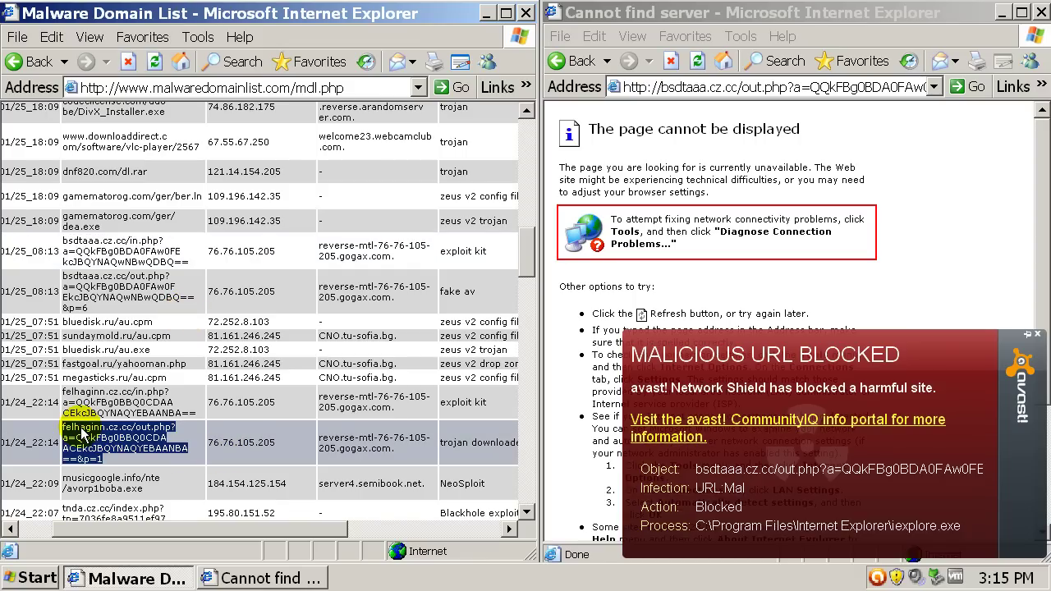
pyautogui.hotkey('ctrl', 'c')
pyautogui.click(705, 87)
pyautogui.hotkey('ctrl', 'v')
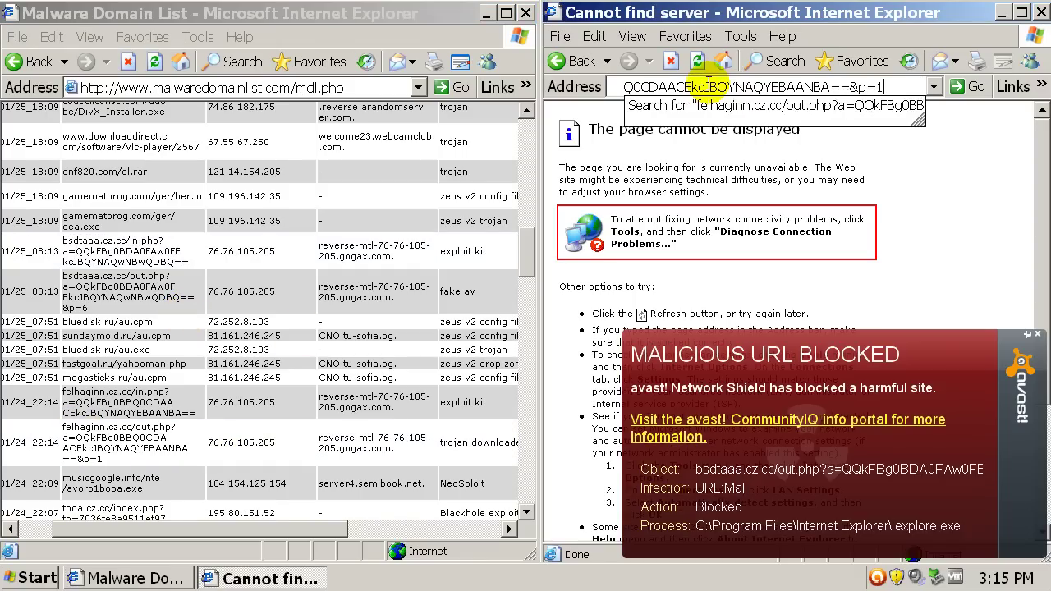
pyautogui.press('Return')
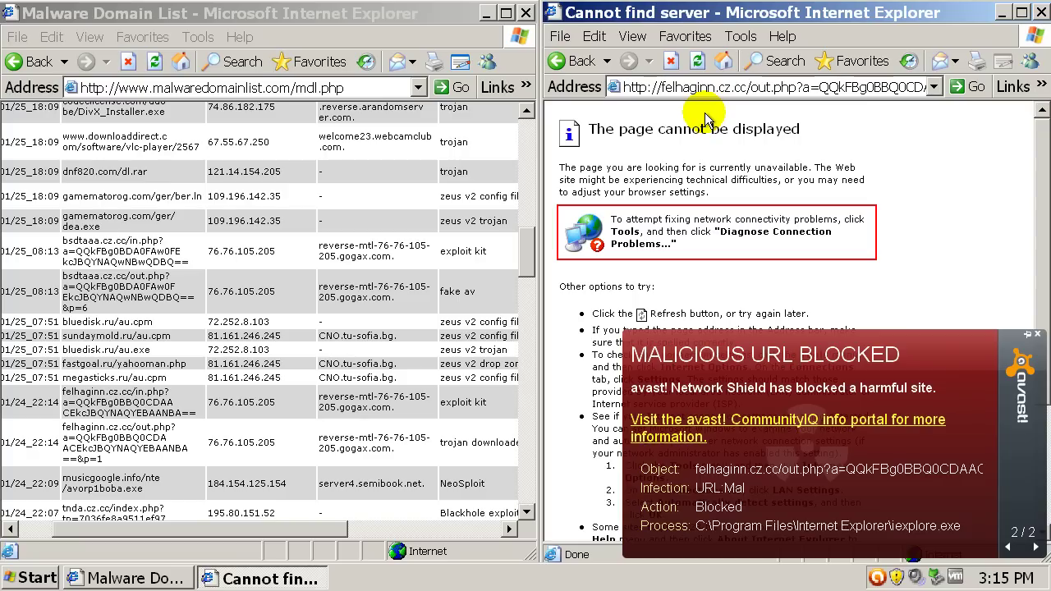
# Copy the trojan Gozi address jhdf.co.cc/d.php?f=35&e=0 from the list and load it in the second browser window.
pyautogui.click(238, 325)
pyautogui.scroll(-3, 246, 386)
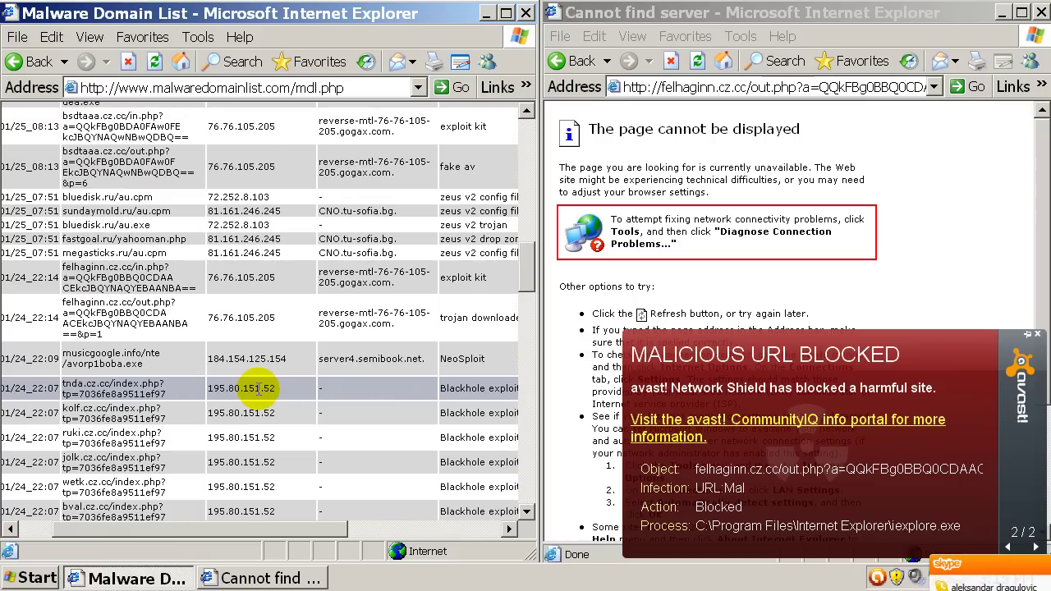
pyautogui.scroll(-2, 235, 510)
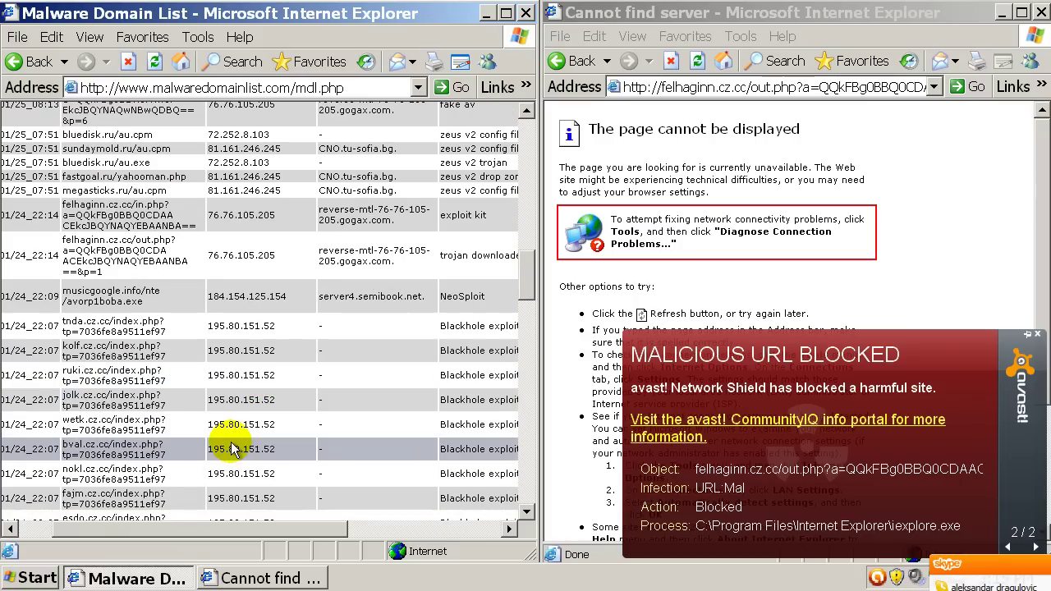
pyautogui.scroll(-8, 232, 448)
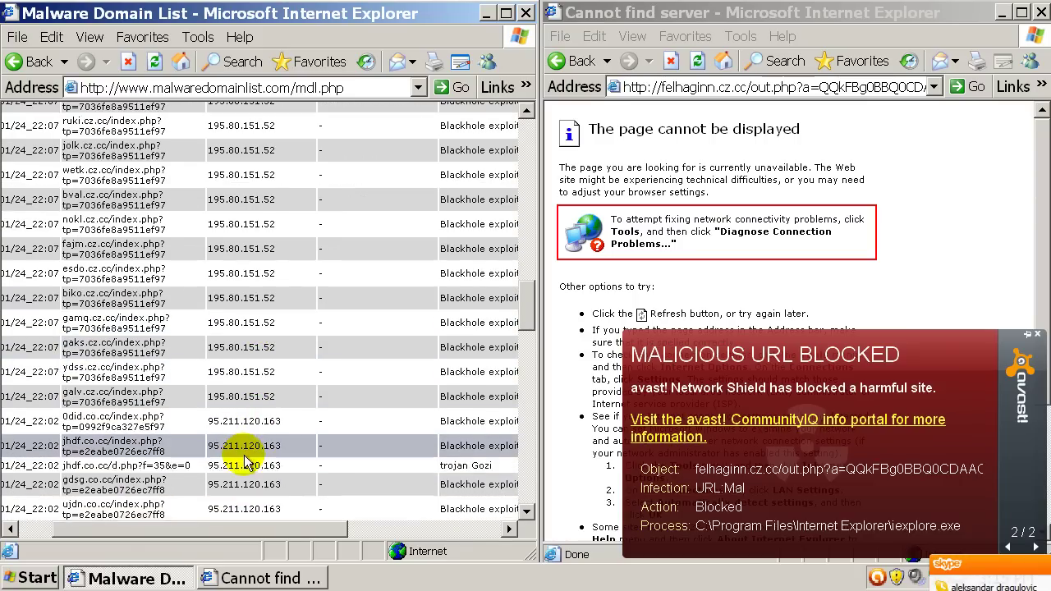
pyautogui.moveTo(201, 403); pyautogui.dragTo(72, 413)
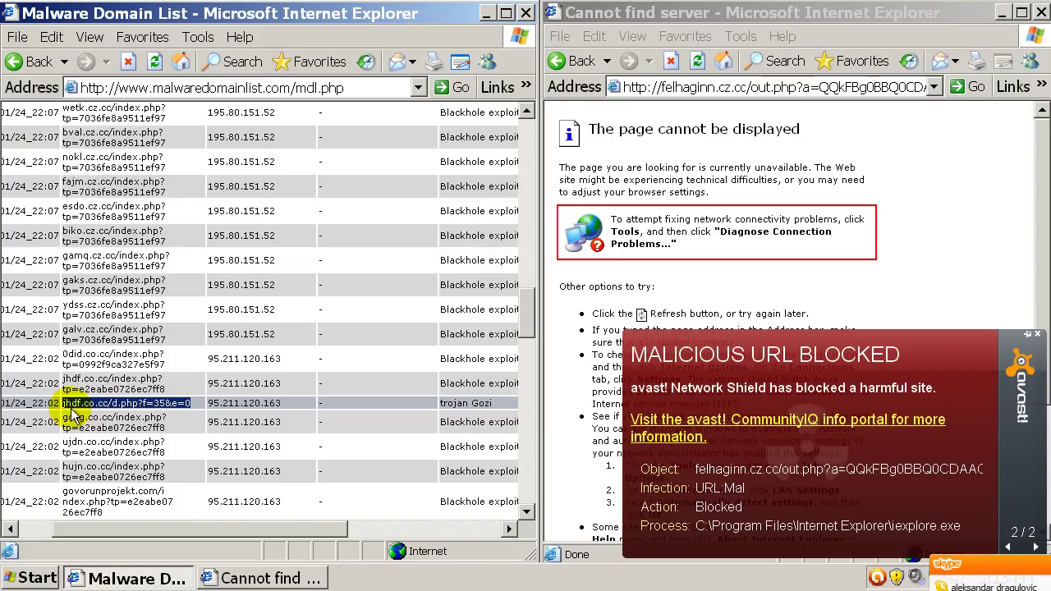
pyautogui.hotkey('ctrl', 'c')
pyautogui.click(678, 86)
pyautogui.hotkey('ctrl', 'v')
pyautogui.press('Return')
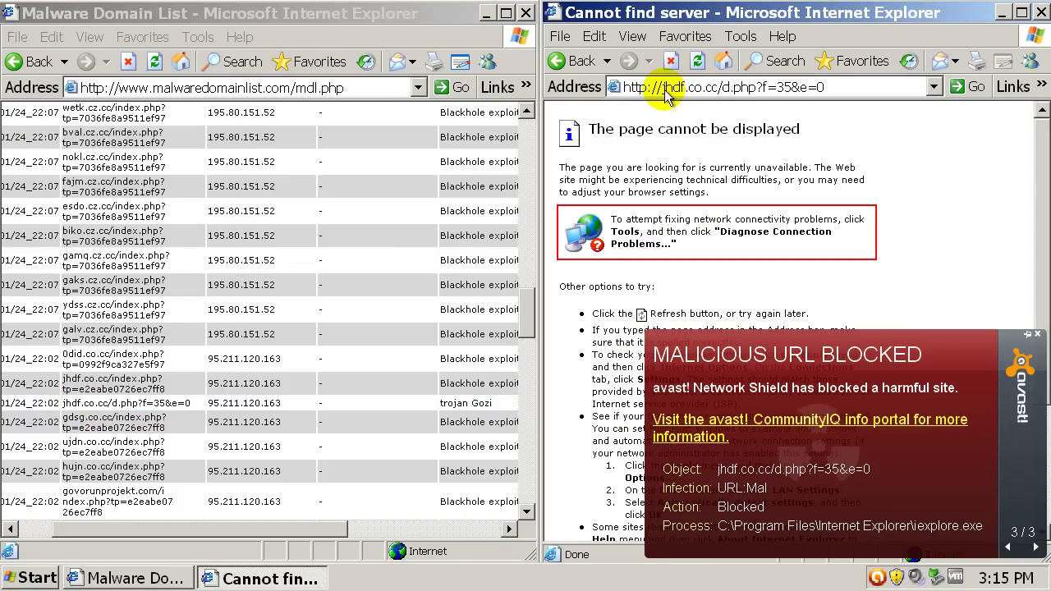
# Copy the trojan address trax-free-chex.ru/files/xxx_video_811.avi, load it in the second browser window and close the avast! alert.
pyautogui.click(403, 300)
pyautogui.scroll(-5, 403, 301)
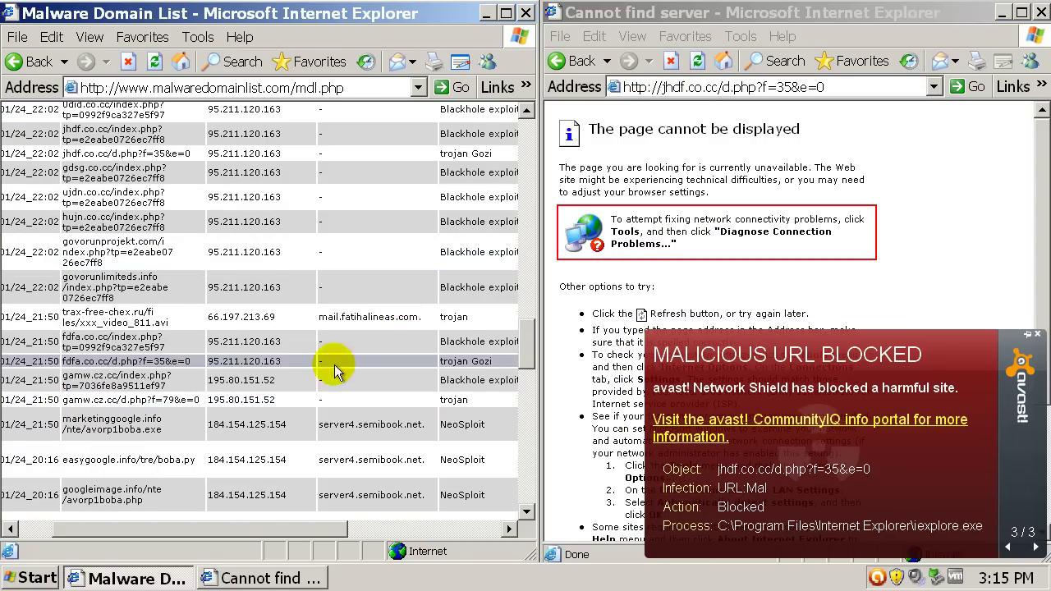
pyautogui.moveTo(167, 322); pyautogui.dragTo(62, 316)
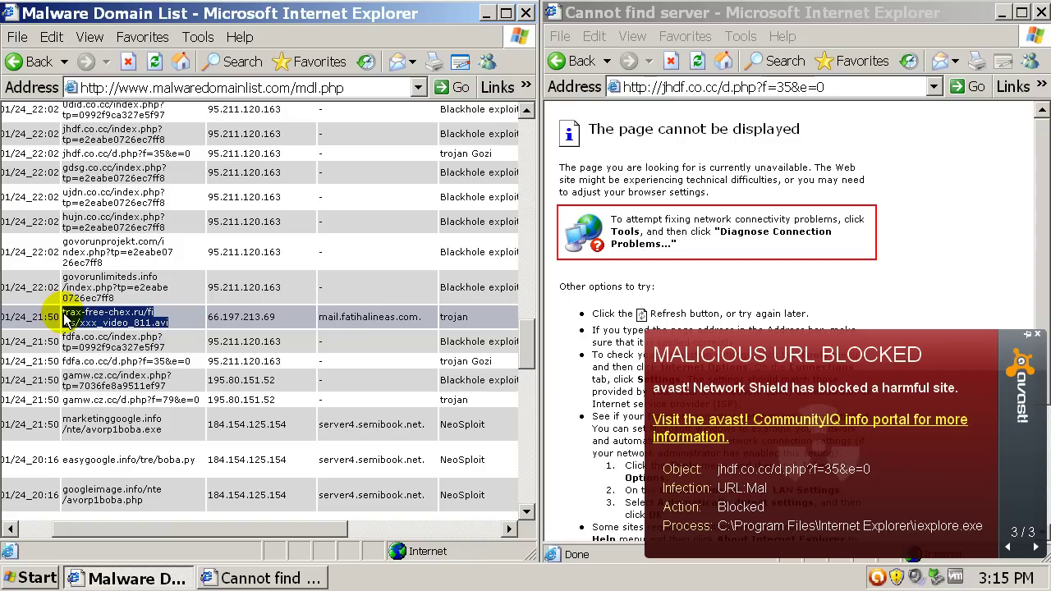
pyautogui.hotkey('ctrl', 'c')
pyautogui.click(699, 87)
pyautogui.hotkey('ctrl', 'v')
pyautogui.press('Return')
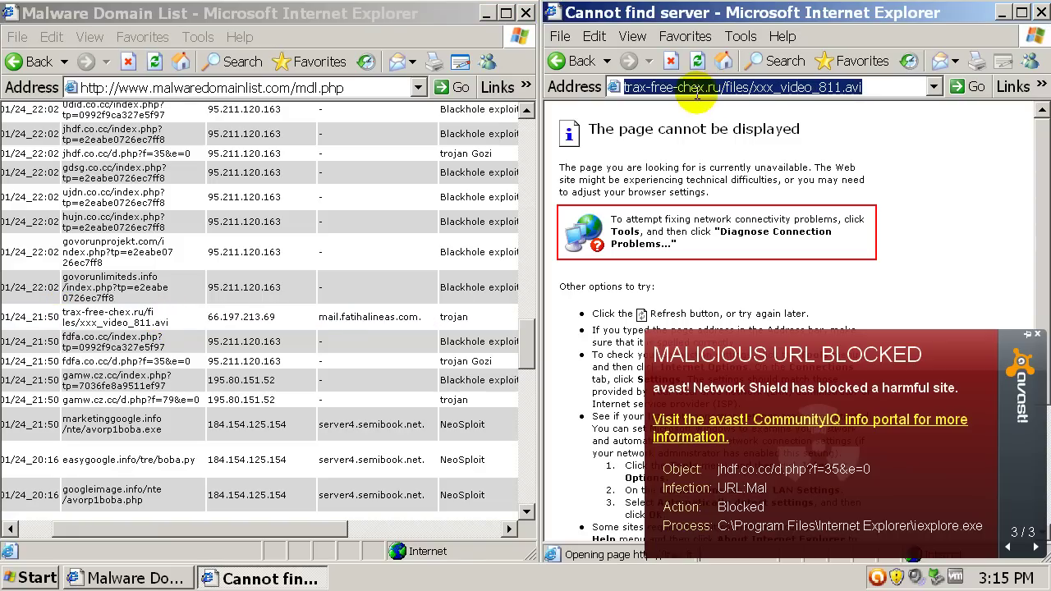
pyautogui.click(1035, 335)
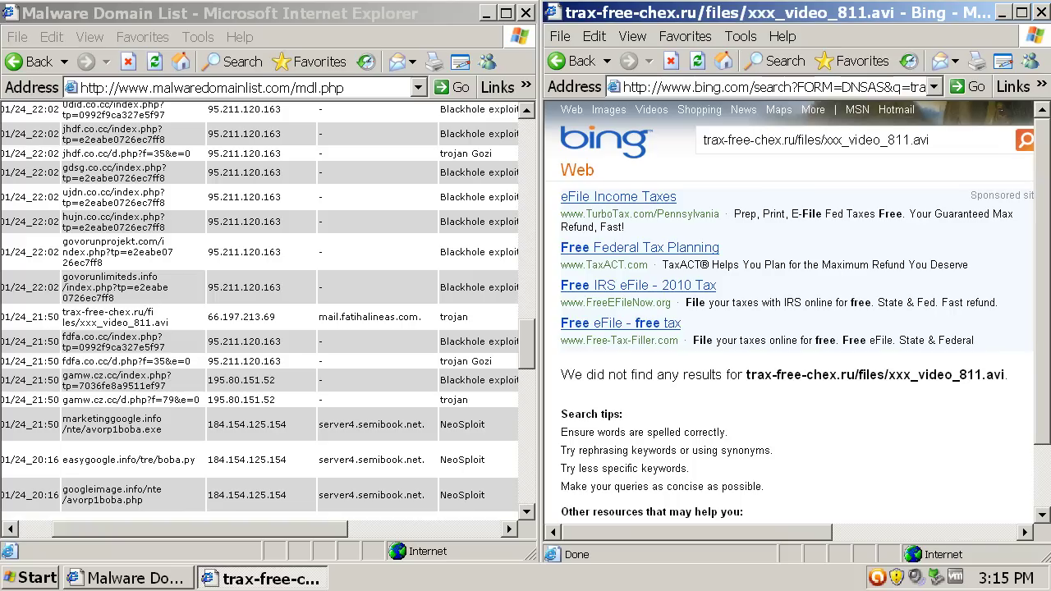
# Copy the NeoSploit address marketinggoogle.info/nte/avorp1boba.exe from the list and load it in the second browser window.
pyautogui.click(367, 410)
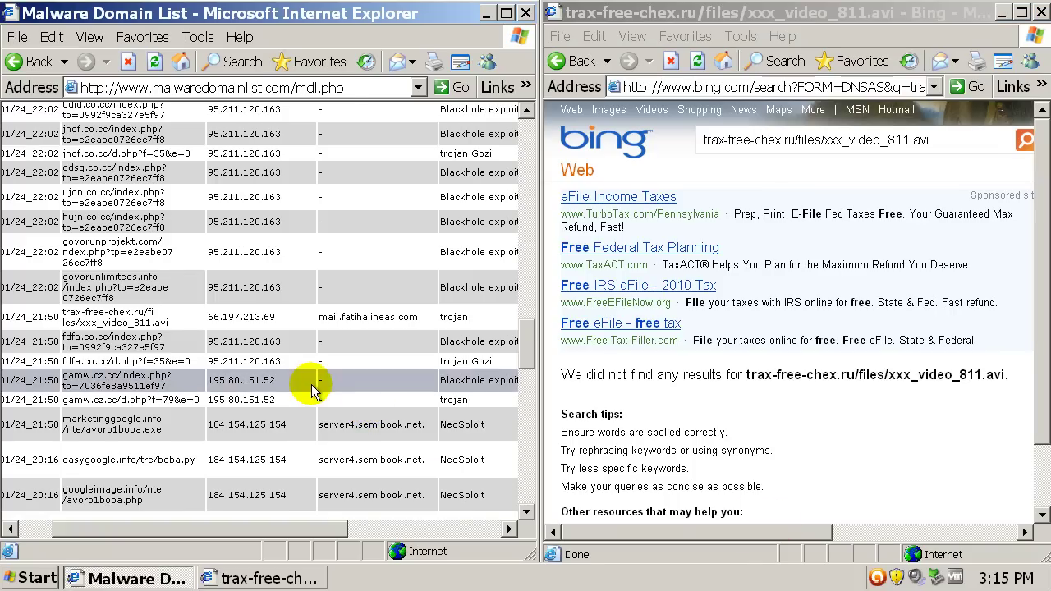
pyautogui.scroll(-1, 312, 427)
pyautogui.moveTo(164, 367); pyautogui.dragTo(73, 366)
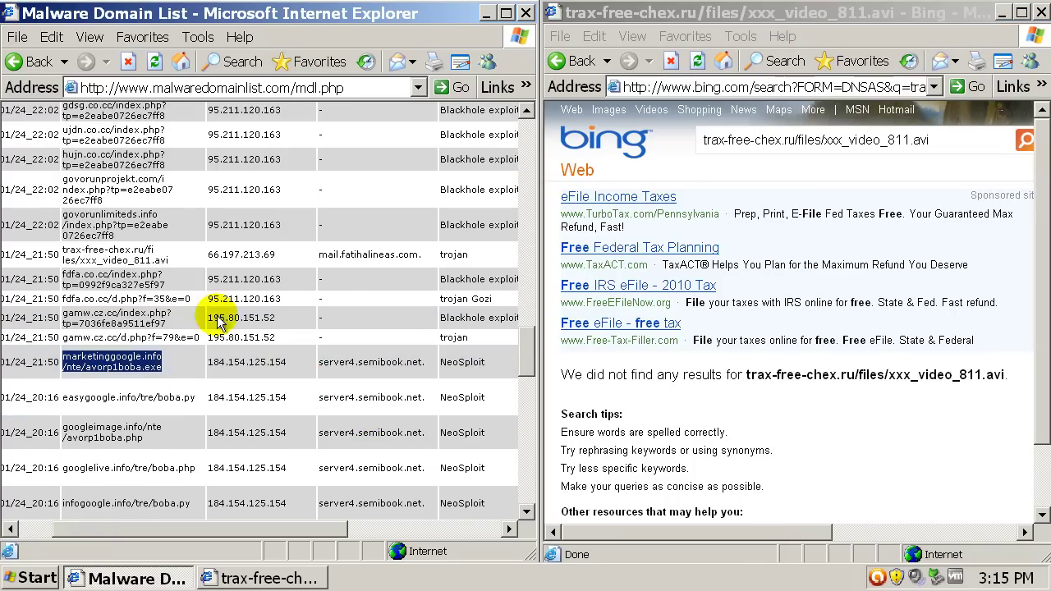
pyautogui.click(739, 85)
pyautogui.hotkey('ctrl', 'v')
pyautogui.press('Return')
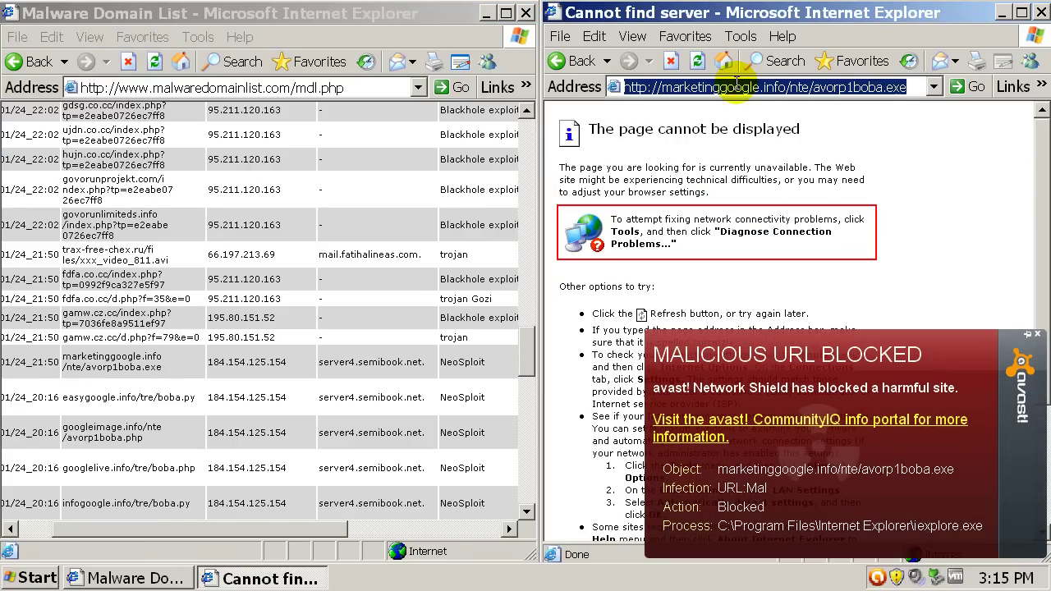
# Transfer the trojan address chexfree.ru/files/xxx_video_949.avi from the list to the second browser window and load it.
pyautogui.click(220, 292)
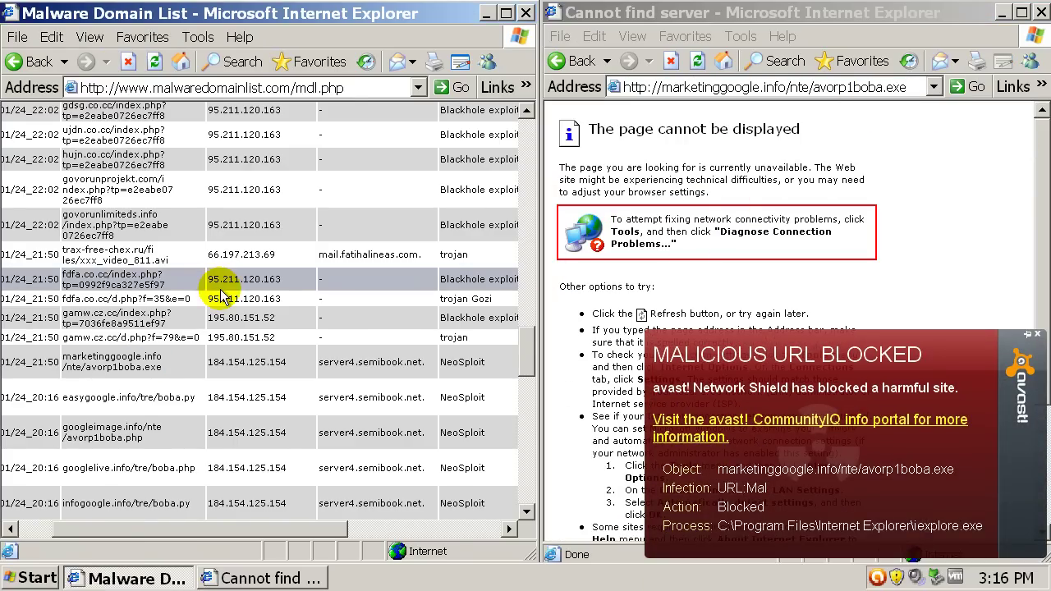
pyautogui.scroll(-4, 221, 291)
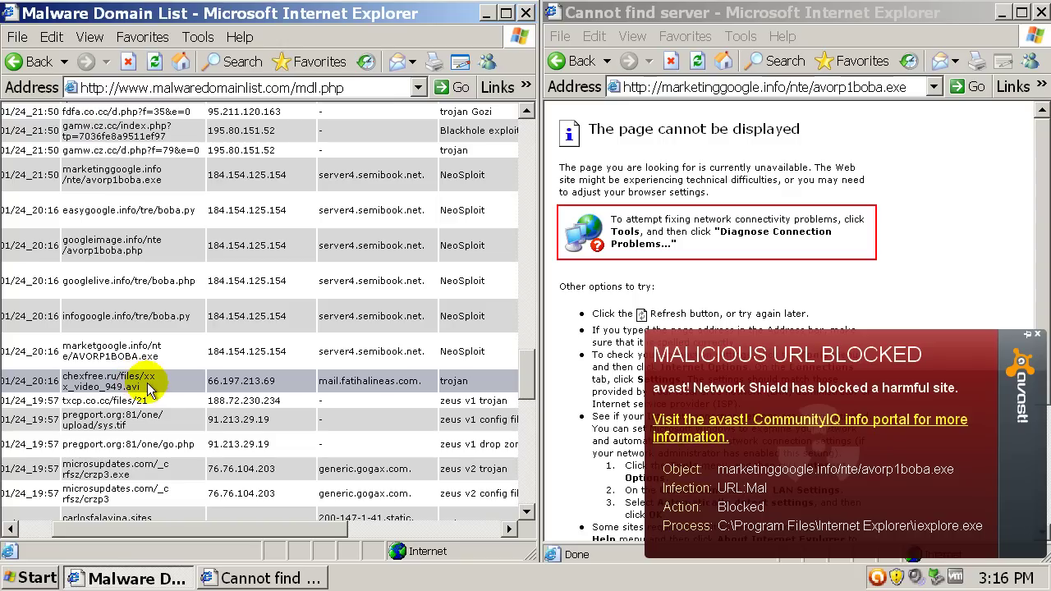
pyautogui.tripleClick(132, 376)
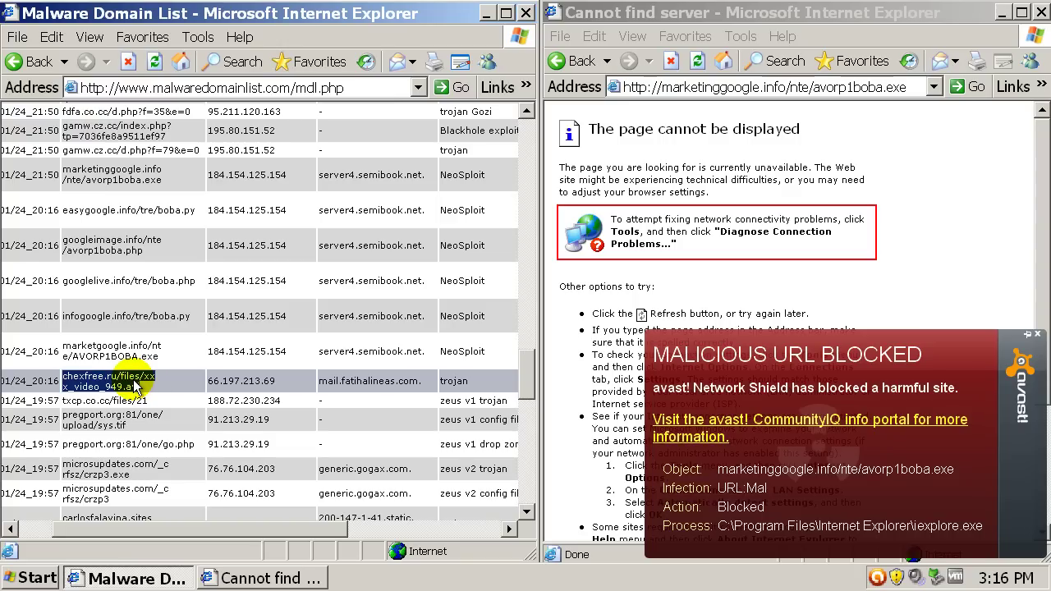
pyautogui.moveTo(135, 386); pyautogui.dragTo(721, 92)
pyautogui.click(721, 92)
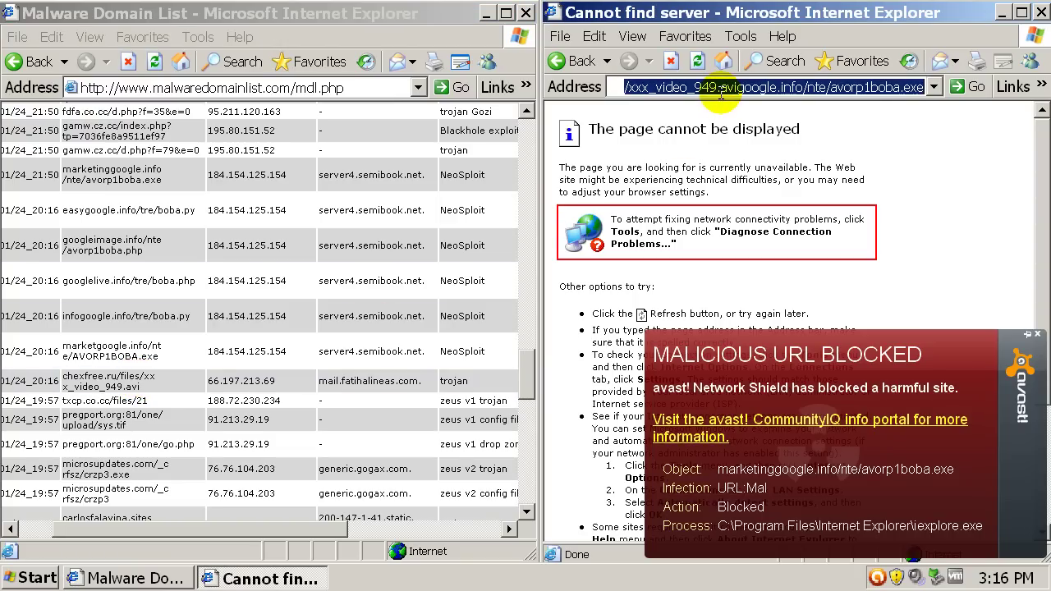
pyautogui.write('vi')
pyautogui.click(718, 105)
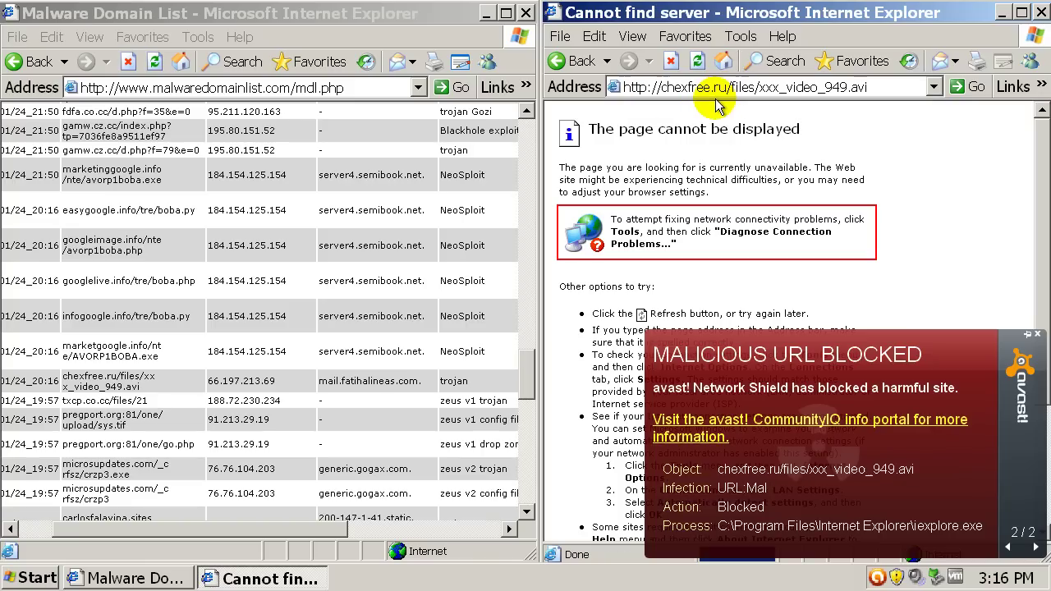
# Copy the trojan address mcmpessa.sites.uol.com.br/loader.html, load it in the second browser window and dismiss the download error.
pyautogui.click(439, 257)
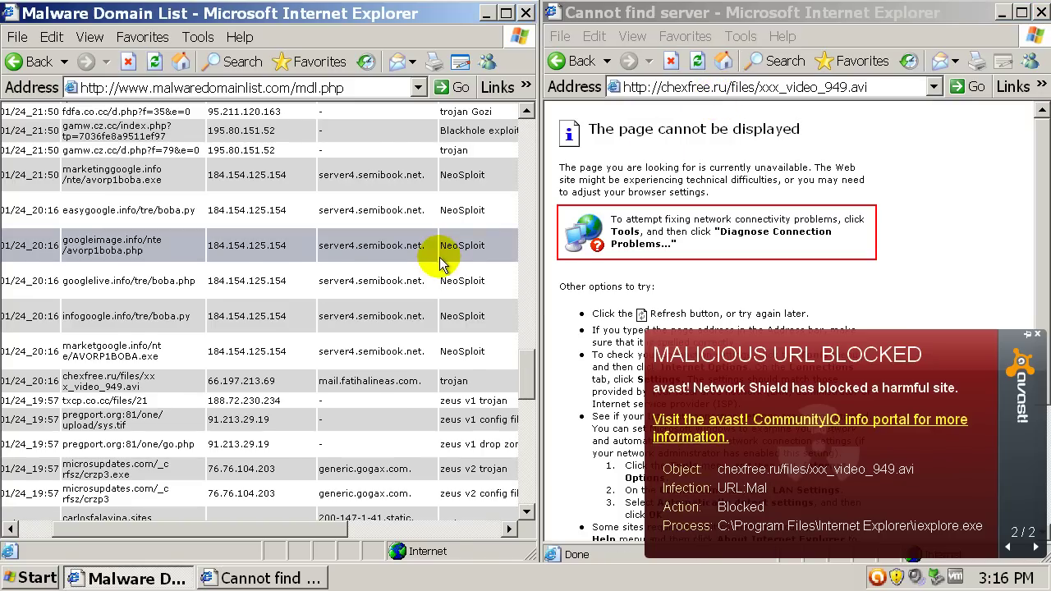
pyautogui.scroll(-2, 439, 258)
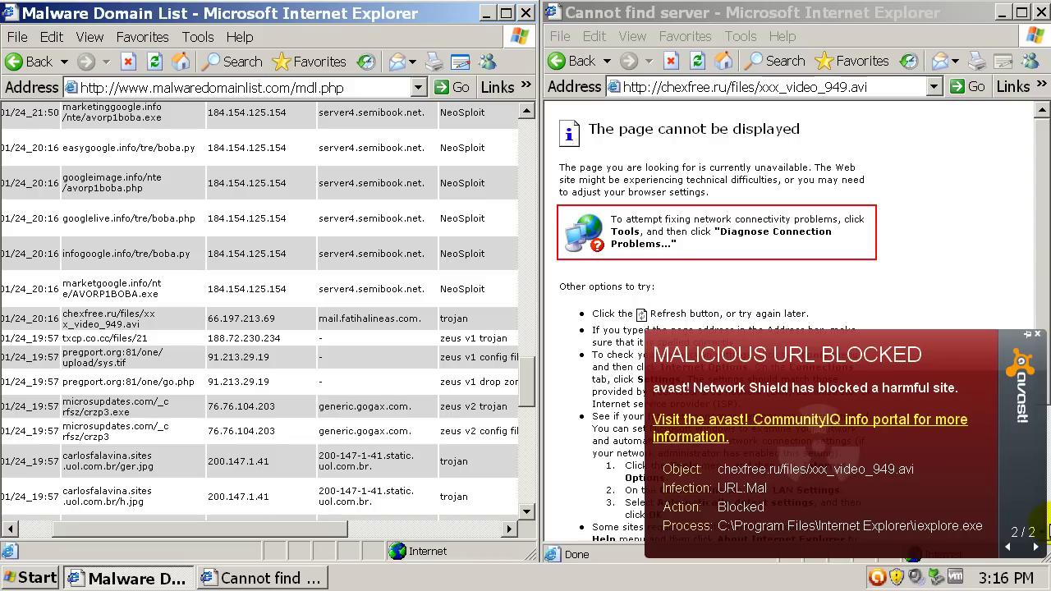
pyautogui.scroll(-4, 392, 392)
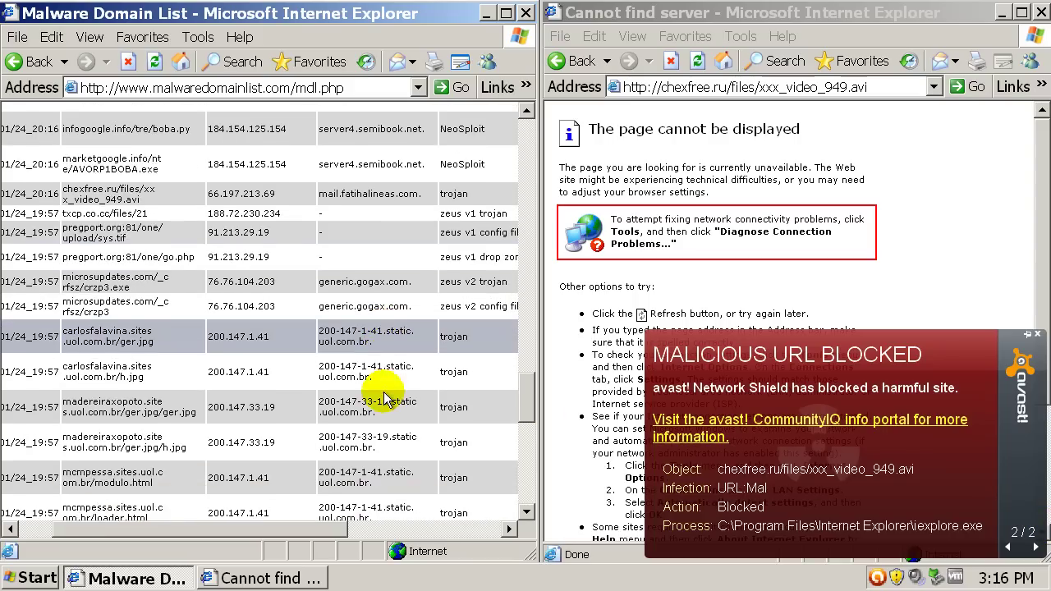
pyautogui.moveTo(150, 455); pyautogui.dragTo(82, 444)
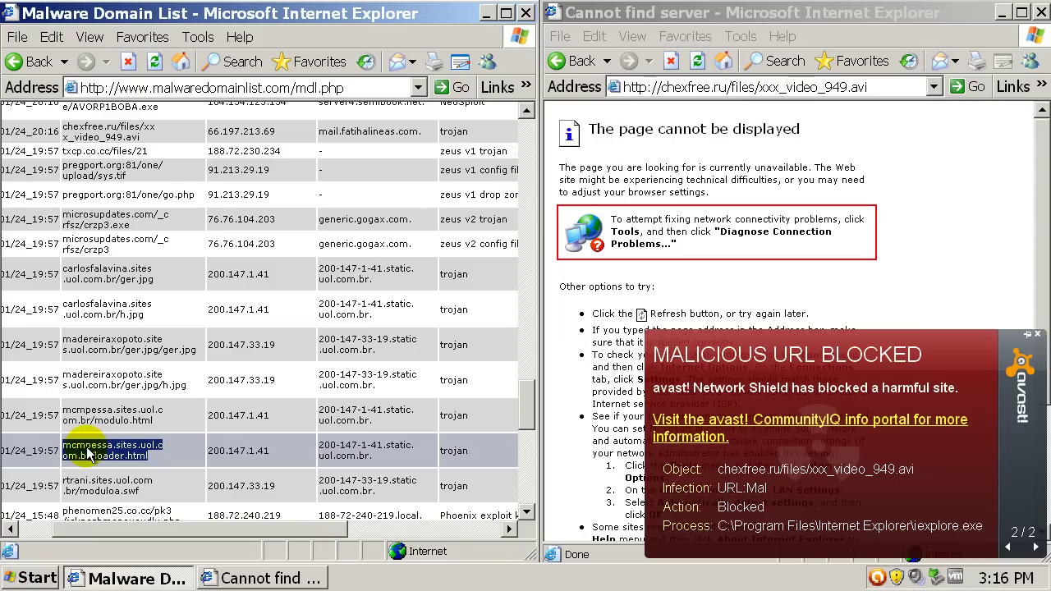
pyautogui.click(693, 88)
pyautogui.click(694, 88)
pyautogui.hotkey('ctrl', 'v')
pyautogui.click(694, 87)
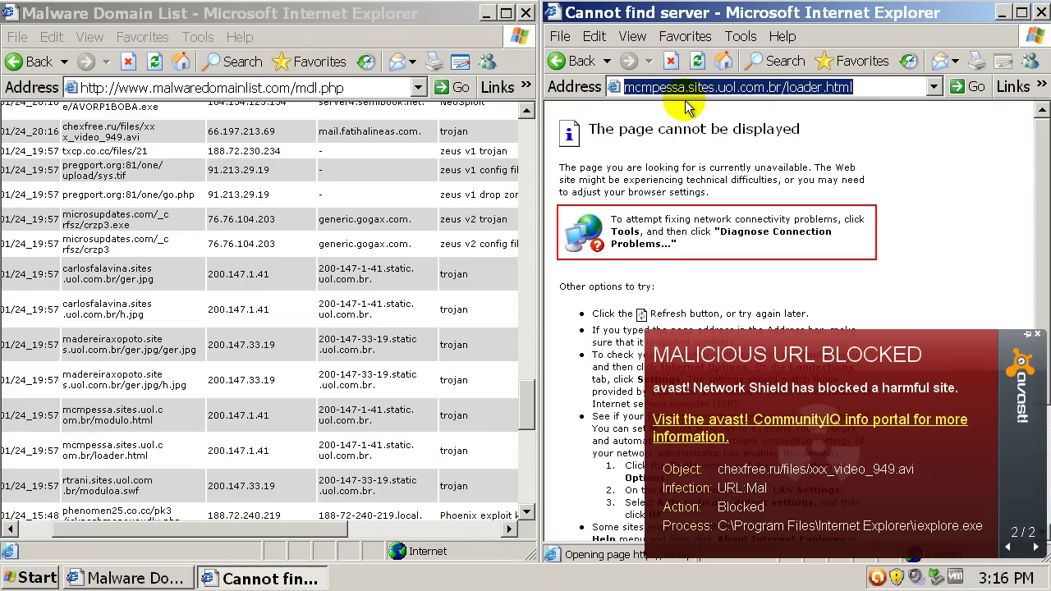
pyautogui.press('Return')
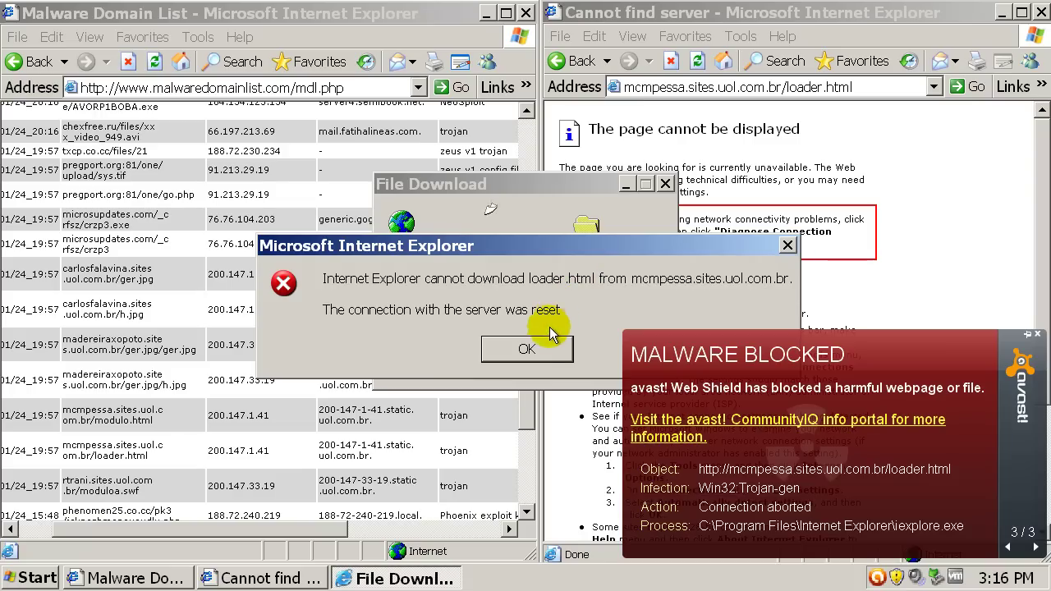
pyautogui.click(526, 349)
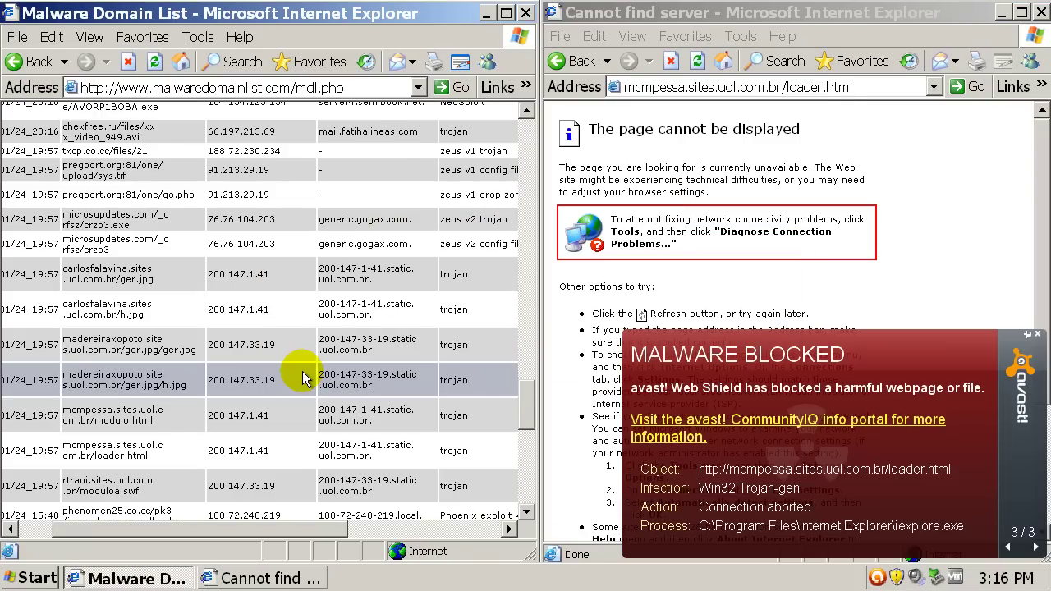
# Replace the Malware Domain List page with the malware database at malc0de.com/database.
pyautogui.scroll(-2, 296, 373)
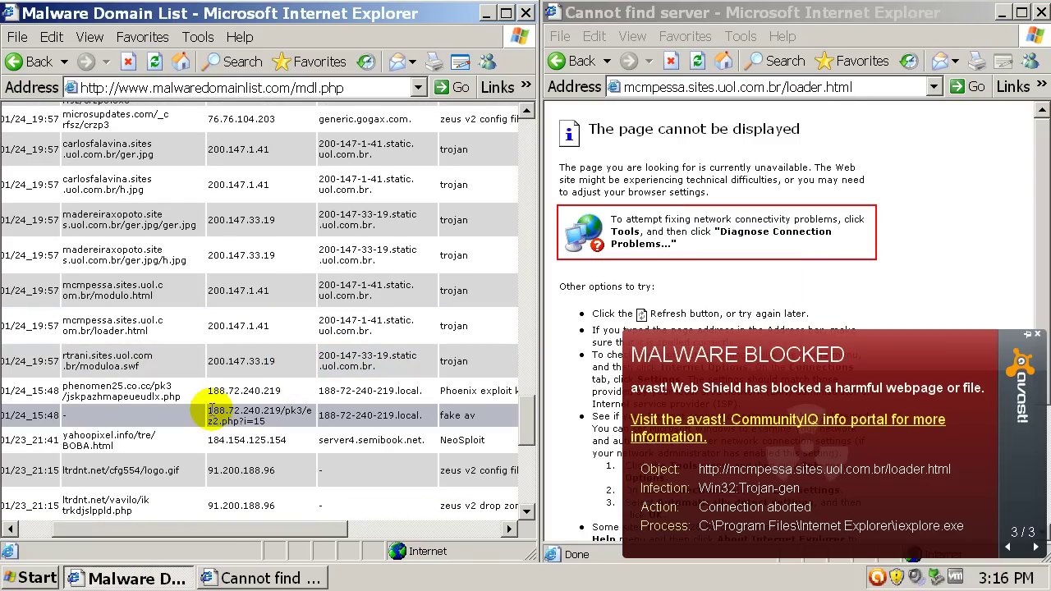
pyautogui.click(345, 89)
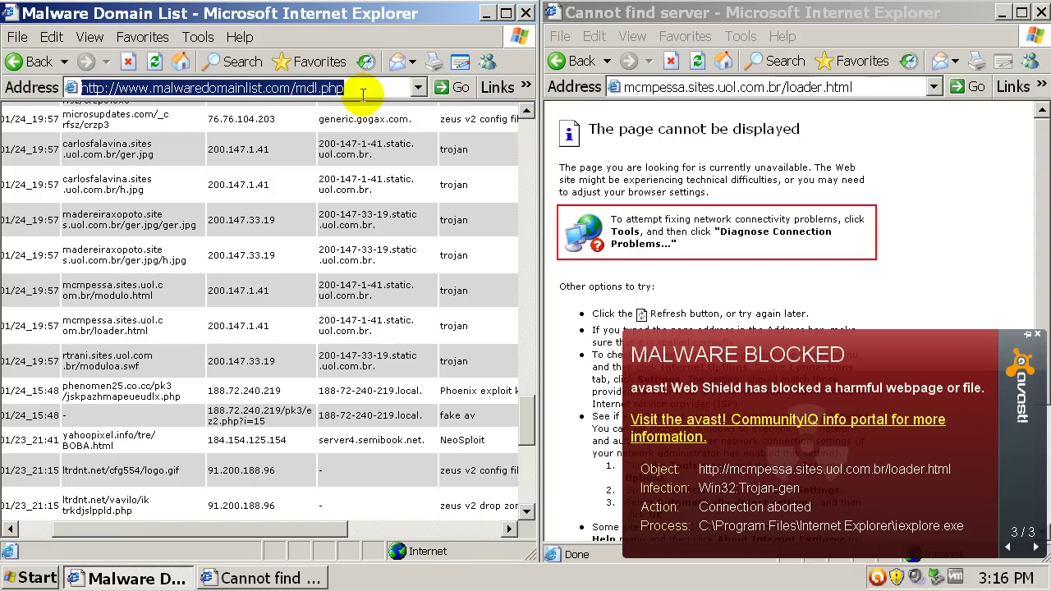
pyautogui.write('malc0de.com/datat')
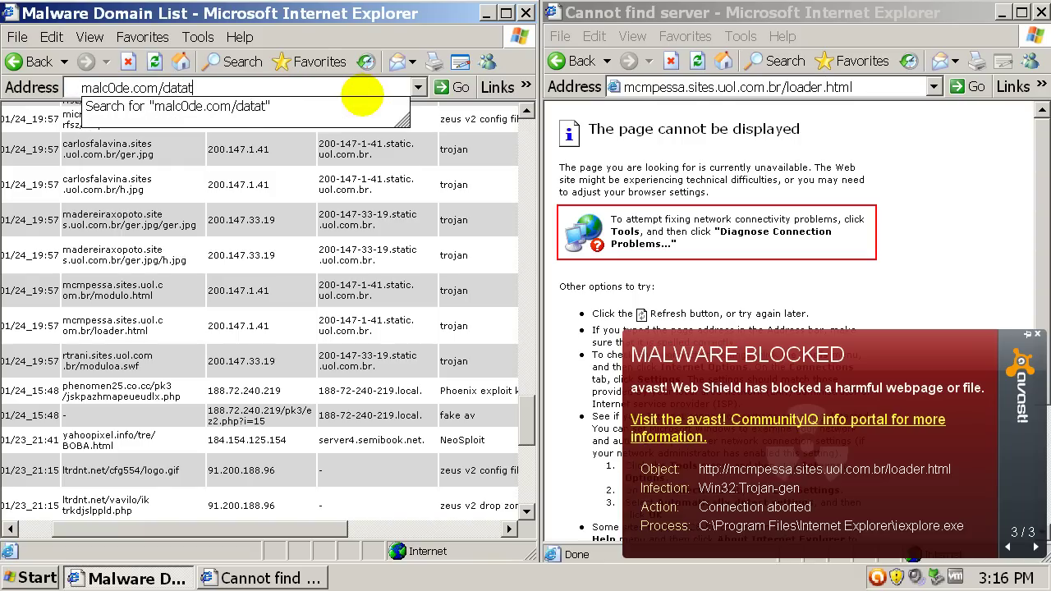
pyautogui.write('base')
pyautogui.press('Return')
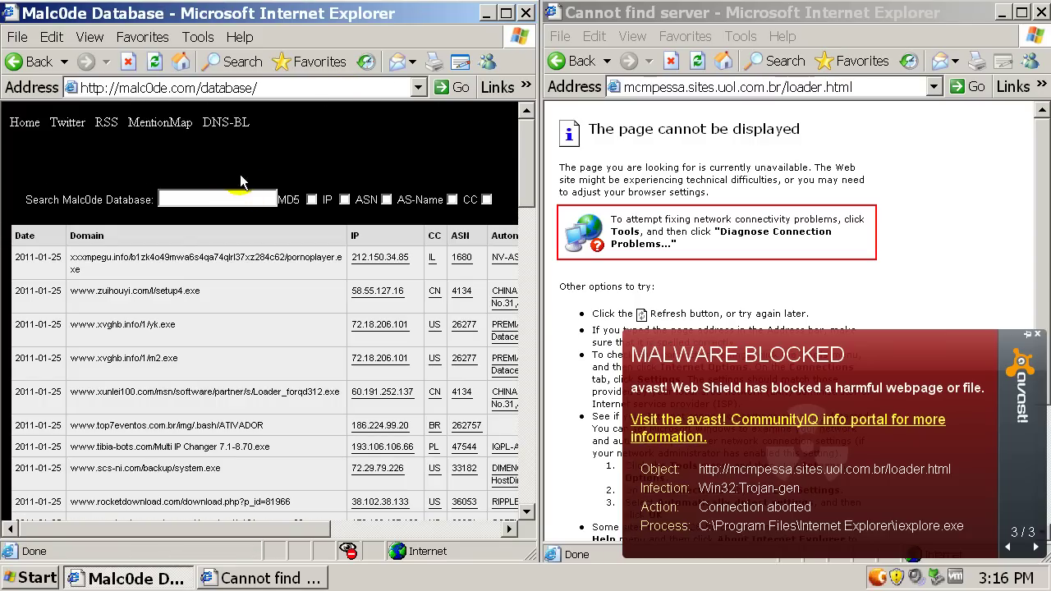
# Copy the database's first address, on xxxmpegu.info and ending in pornoplayer.exe, and load it in the second browser window.
pyautogui.tripleClick(83, 261)
pyautogui.hotkey('ctrl', 'c')
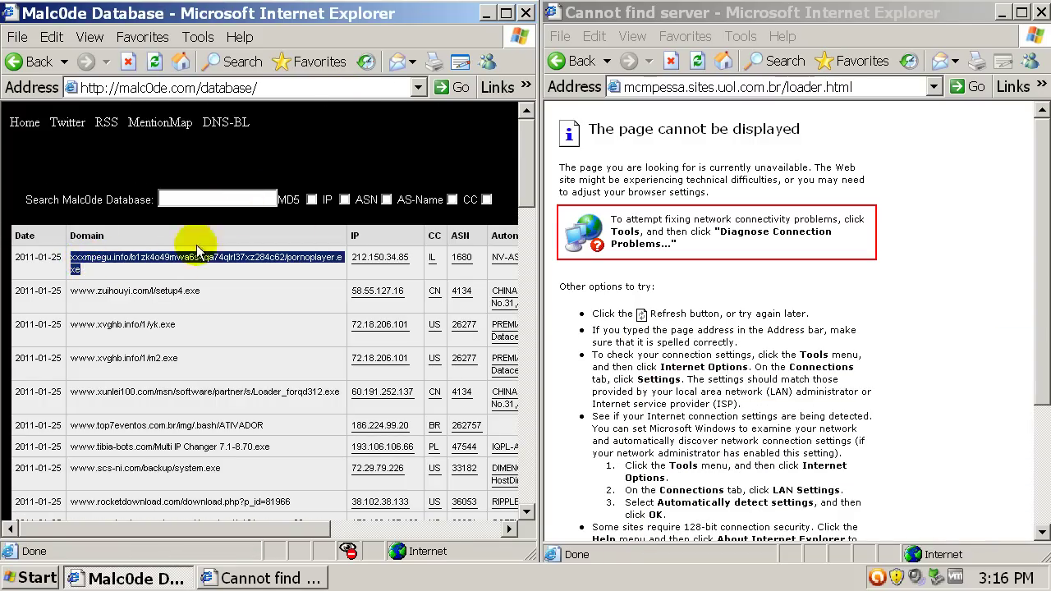
pyautogui.click(696, 88)
pyautogui.hotkey('ctrl', 'v')
pyautogui.press('Return')
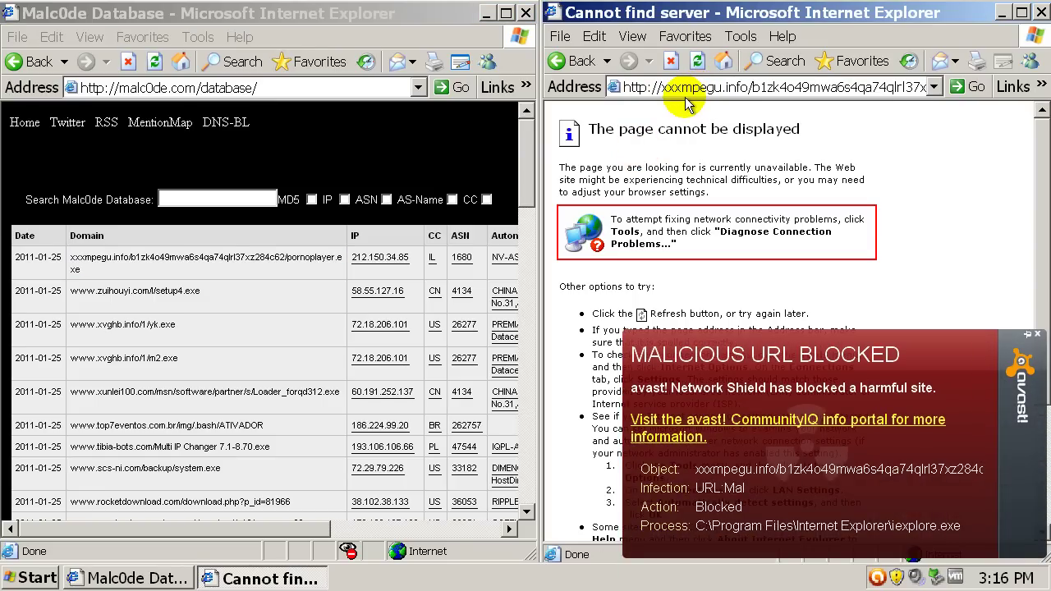
pyautogui.moveTo(204, 293); pyautogui.dragTo(86, 300)
pyautogui.hotkey('ctrl', 'c')
pyautogui.click(657, 87)
pyautogui.hotkey('ctrl', 'v')
pyautogui.press('Return')
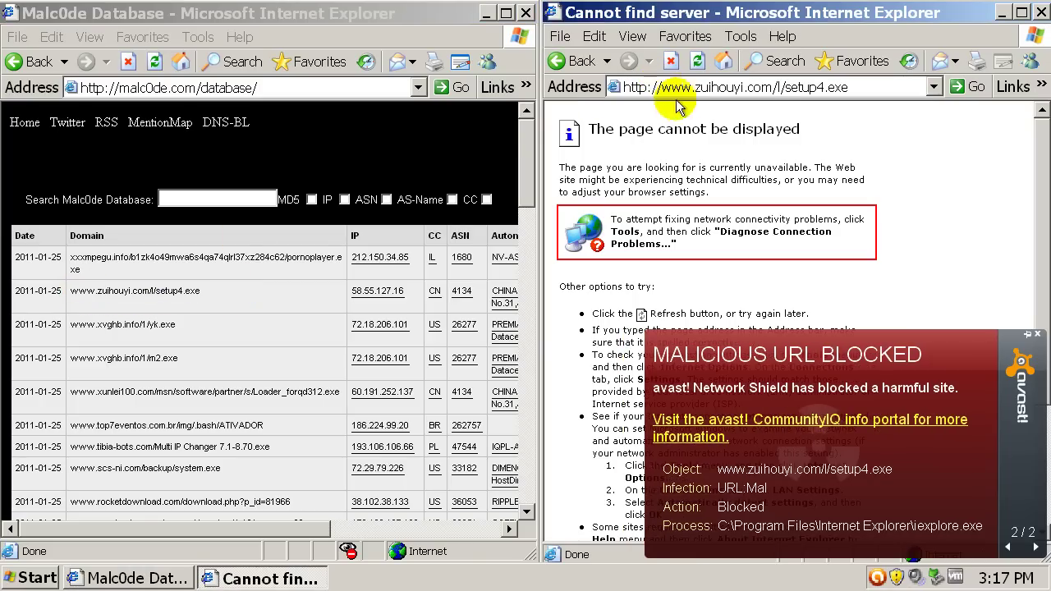
pyautogui.click(298, 324)
pyautogui.scroll(-2, 298, 325)
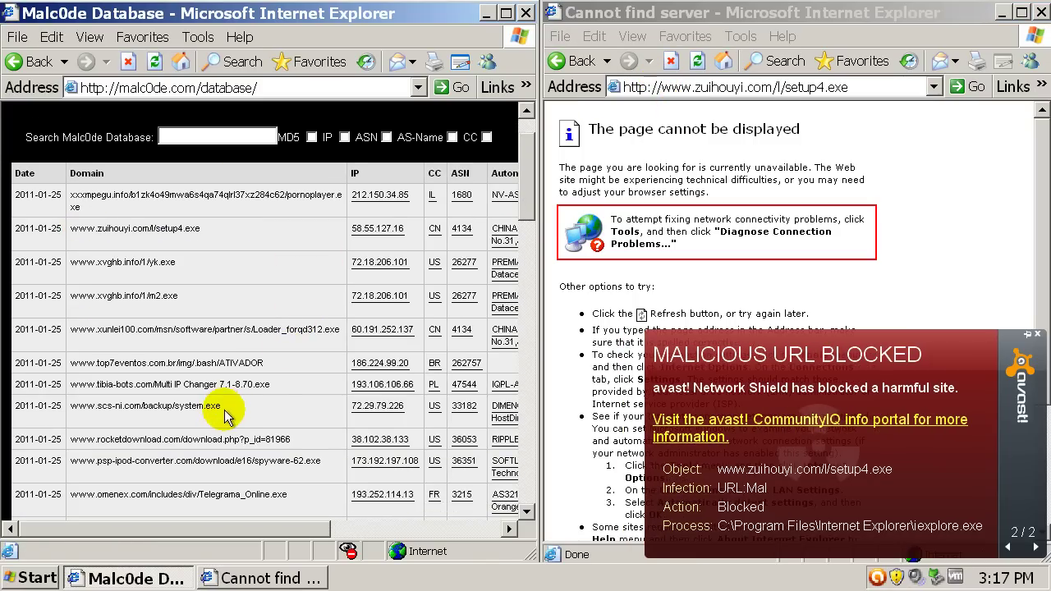
pyautogui.moveTo(289, 382); pyautogui.dragTo(85, 394)
pyautogui.hotkey('ctrl', 'c')
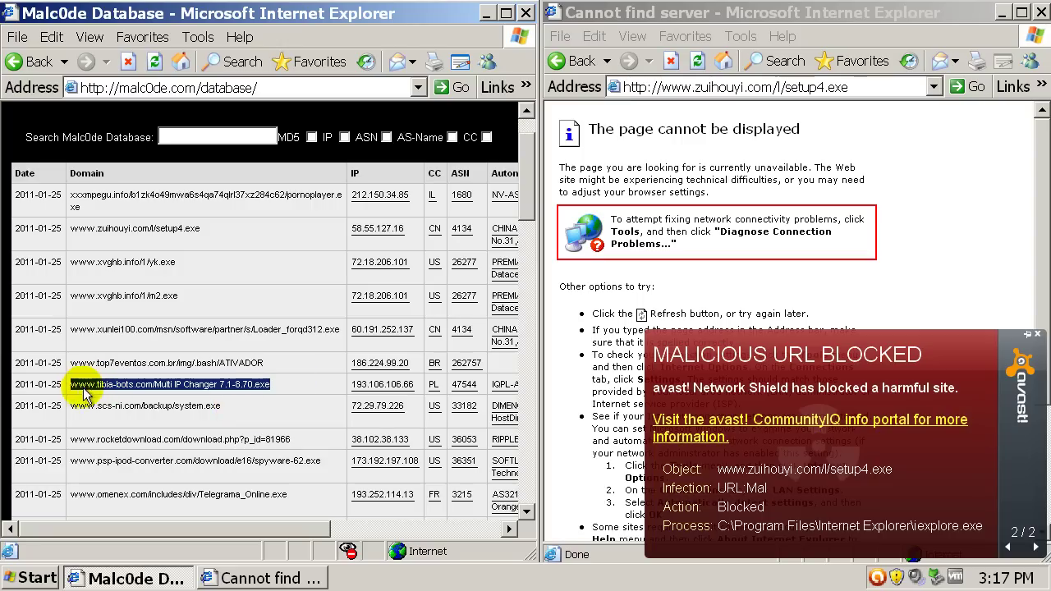
pyautogui.click(645, 87)
pyautogui.hotkey('ctrl', 'v')
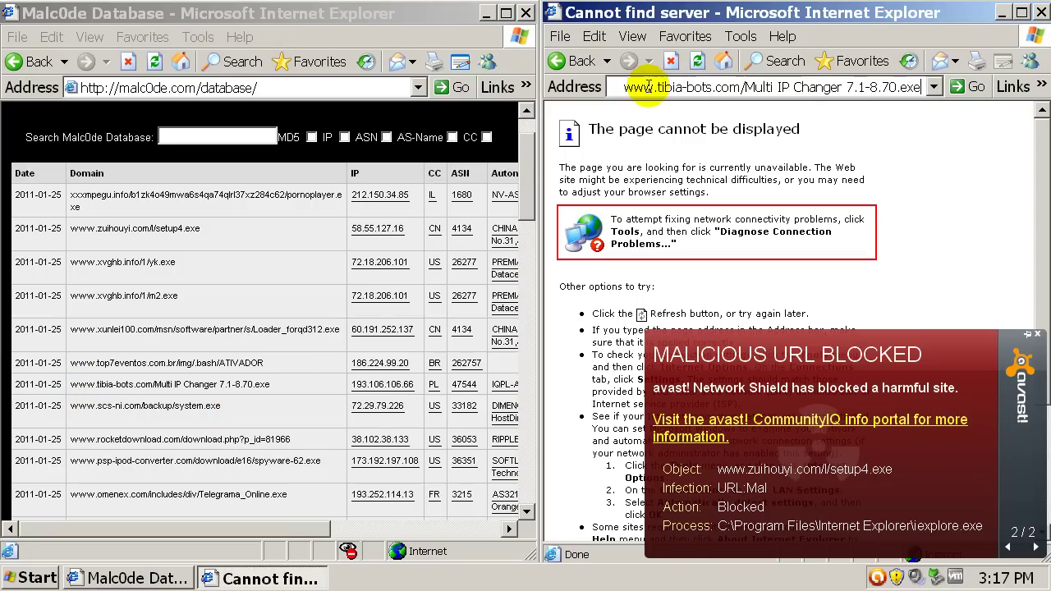
pyautogui.press('Return')
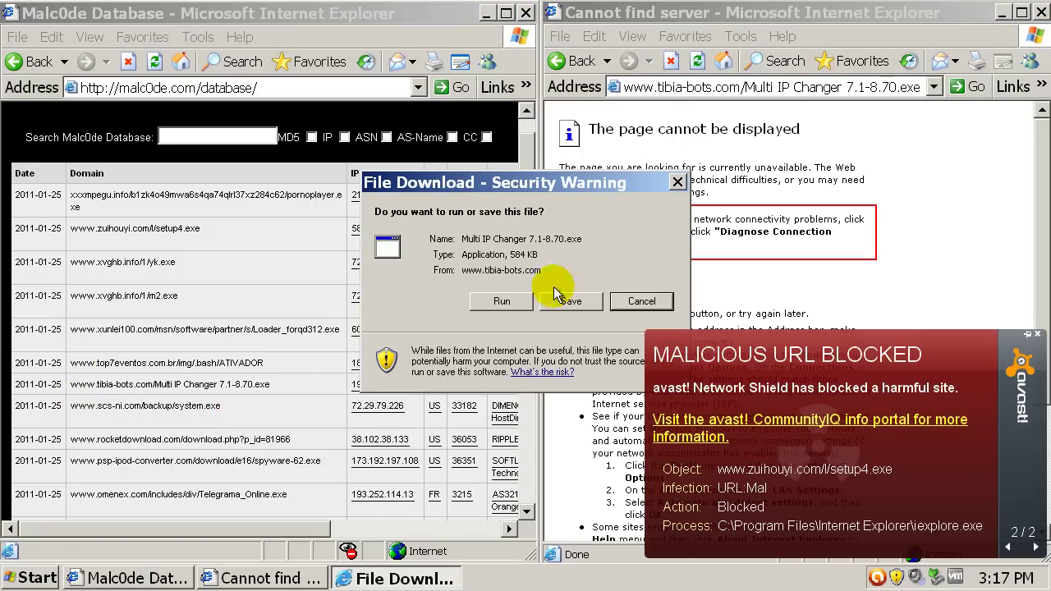
# Run the downloaded Multi IP Changer file despite the unknown publisher, dismiss the antivirus alert and exit the installer.
pyautogui.click(518, 302)
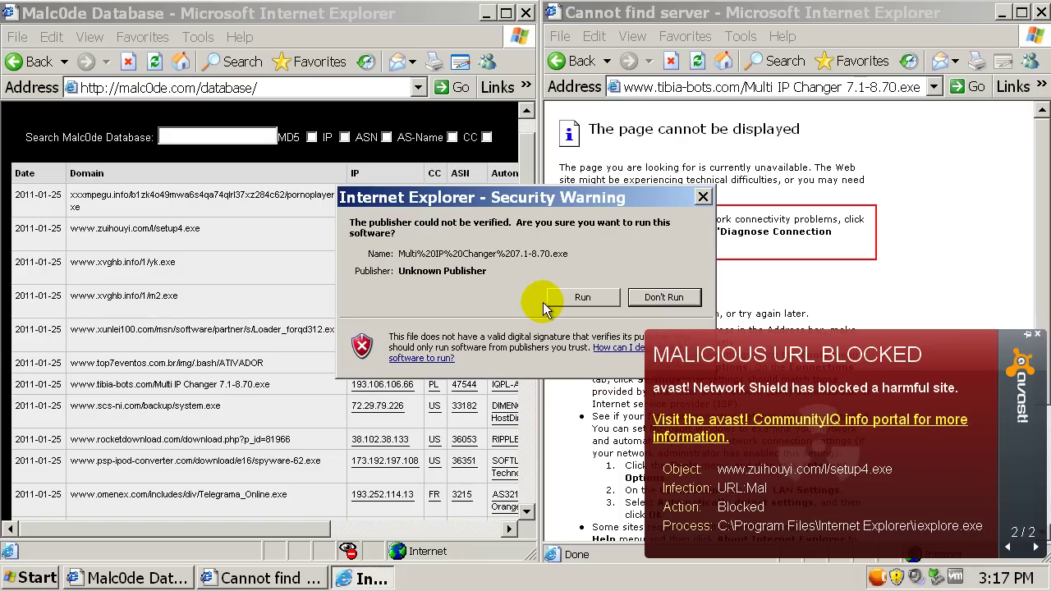
pyautogui.click(549, 299)
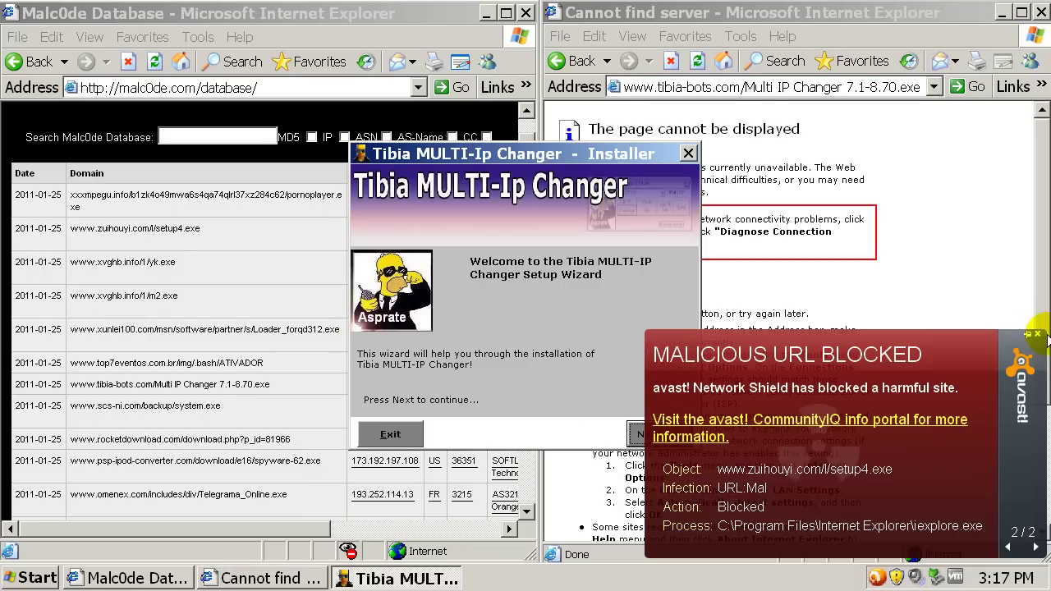
pyautogui.click(1037, 337)
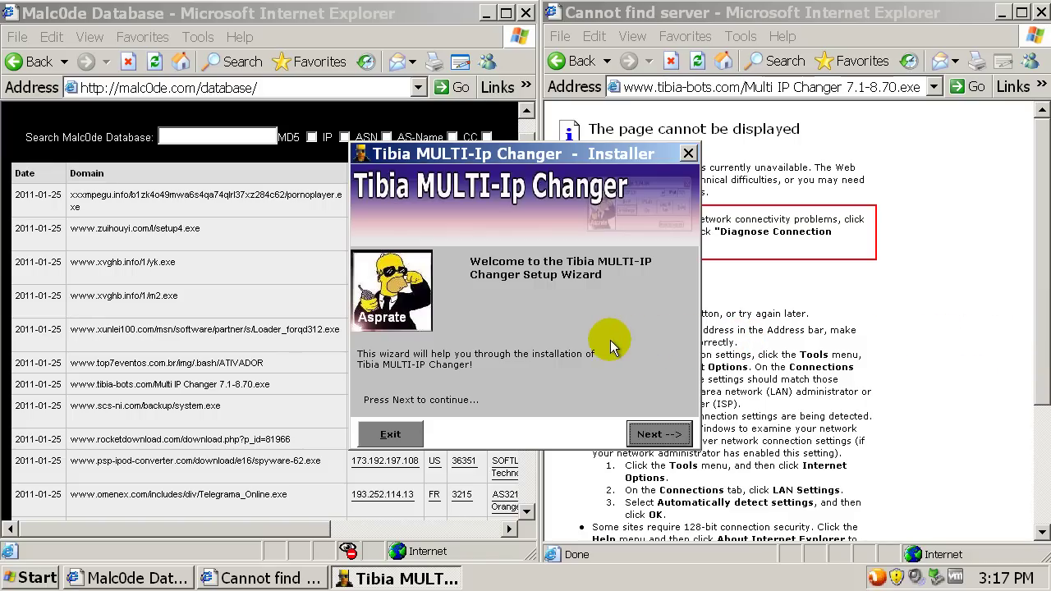
pyautogui.click(381, 435)
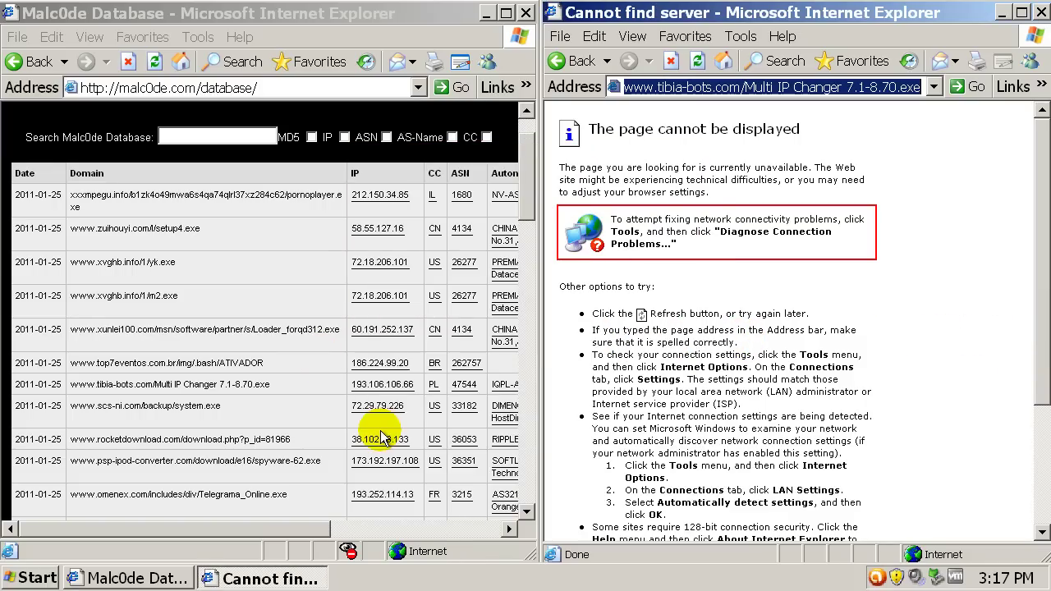
pyautogui.moveTo(291, 411); pyautogui.dragTo(82, 417)
pyautogui.hotkey('ctrl', 'c')
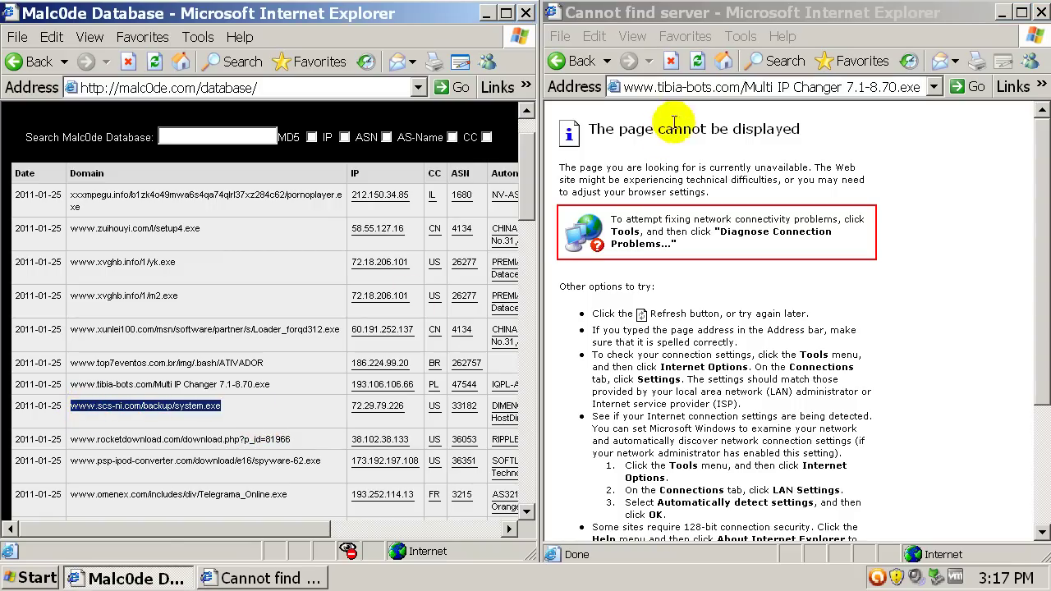
pyautogui.doubleClick(693, 92)
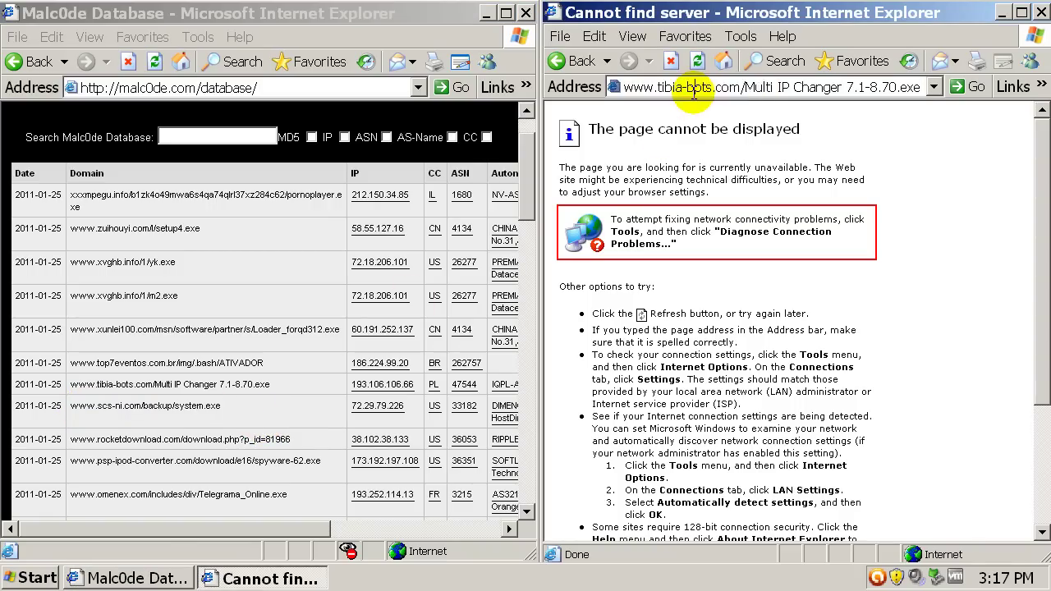
pyautogui.doubleClick(694, 93)
pyautogui.moveTo(777, 87); pyautogui.dragTo(616, 115)
pyautogui.press('Delete')
pyautogui.press('Delete')
pyautogui.press('Delete')
pyautogui.press('Delete')
pyautogui.press('Delete')
pyautogui.press('Delete')
pyautogui.press('Delete')
pyautogui.press('Delete')
pyautogui.press('Delete')
pyautogui.press('Delete')
pyautogui.press('Delete')
pyautogui.press('Delete')
pyautogui.press('Delete')
pyautogui.press('Delete')
pyautogui.press('Delete')
pyautogui.press('Delete')
pyautogui.press('Delete')
pyautogui.press('Delete')
pyautogui.press('Delete')
pyautogui.press('Delete')
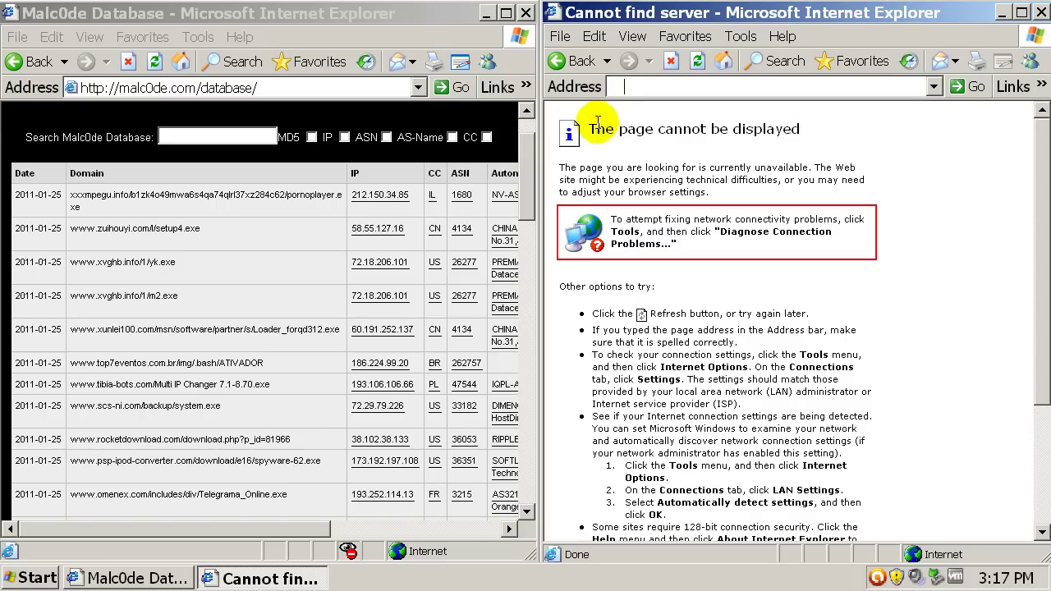
pyautogui.hotkey('ctrl', 'v')
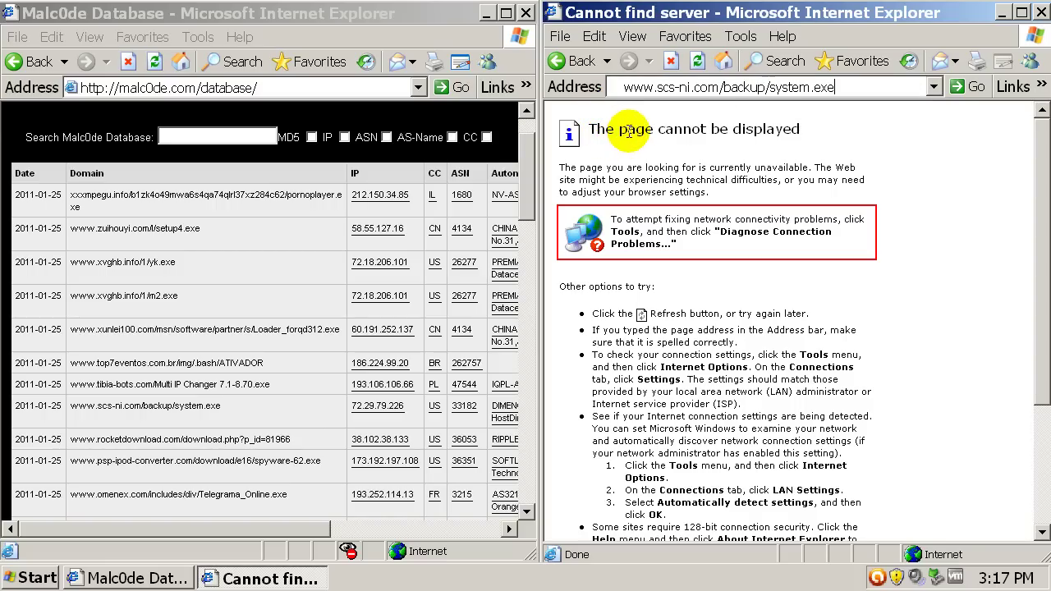
pyautogui.click(963, 87)
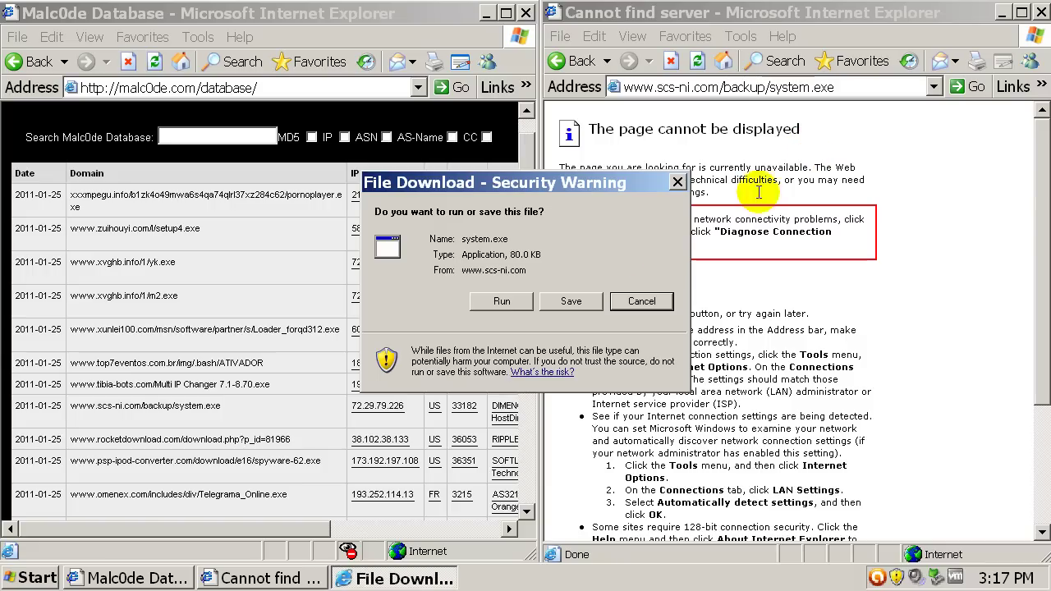
pyautogui.click(490, 299)
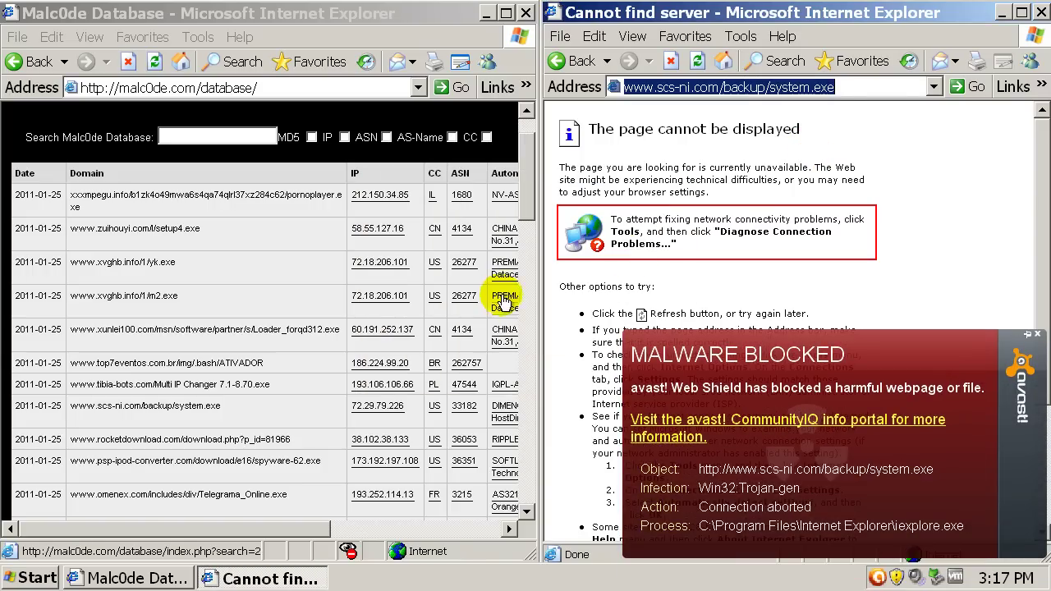
# Close both browser windows and dismiss the malware alert.
pyautogui.click(1041, 13)
pyautogui.click(528, 13)
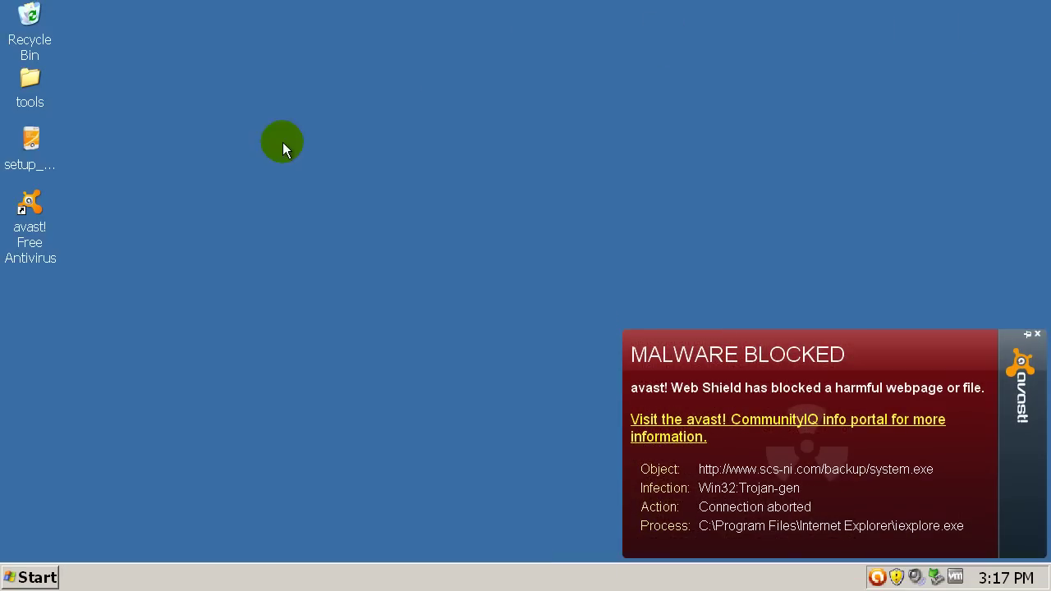
pyautogui.click(1031, 331)
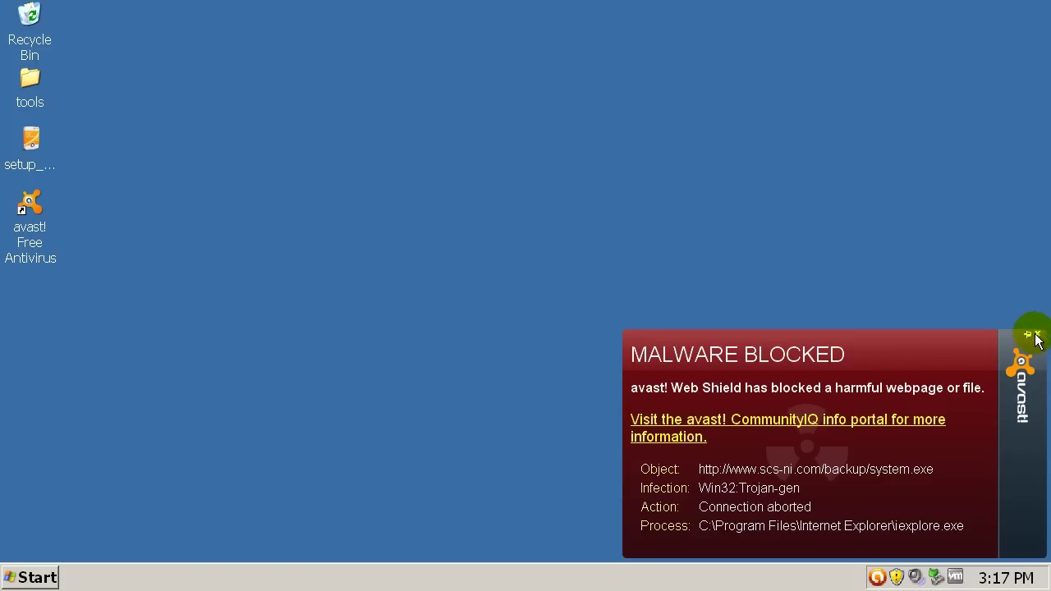
# Switch to avast! Free Antivirus and view the summary's current status and statistics.
pyautogui.doubleClick(877, 577)
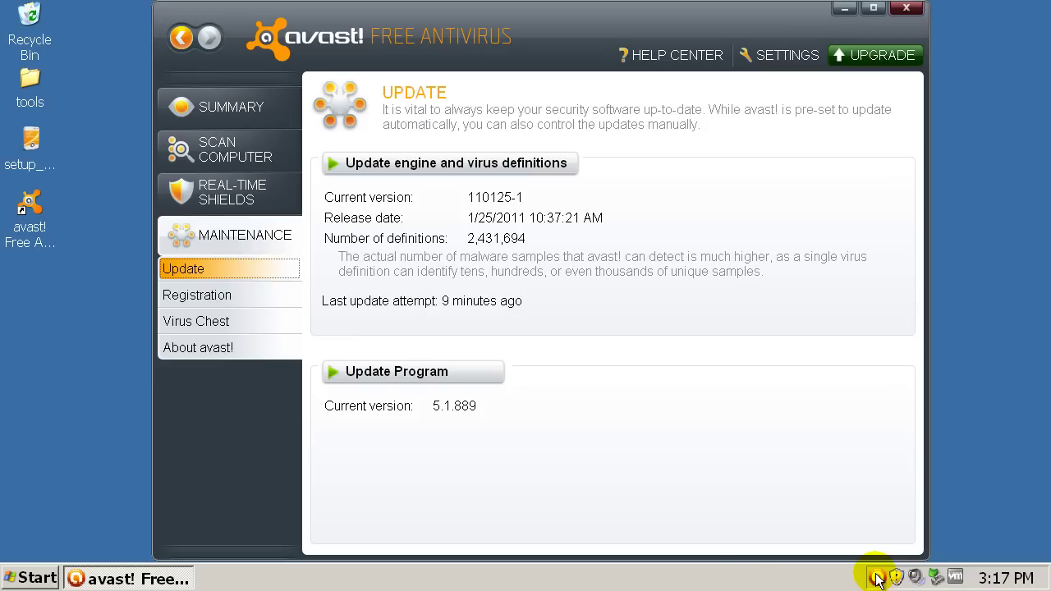
pyautogui.click(232, 106)
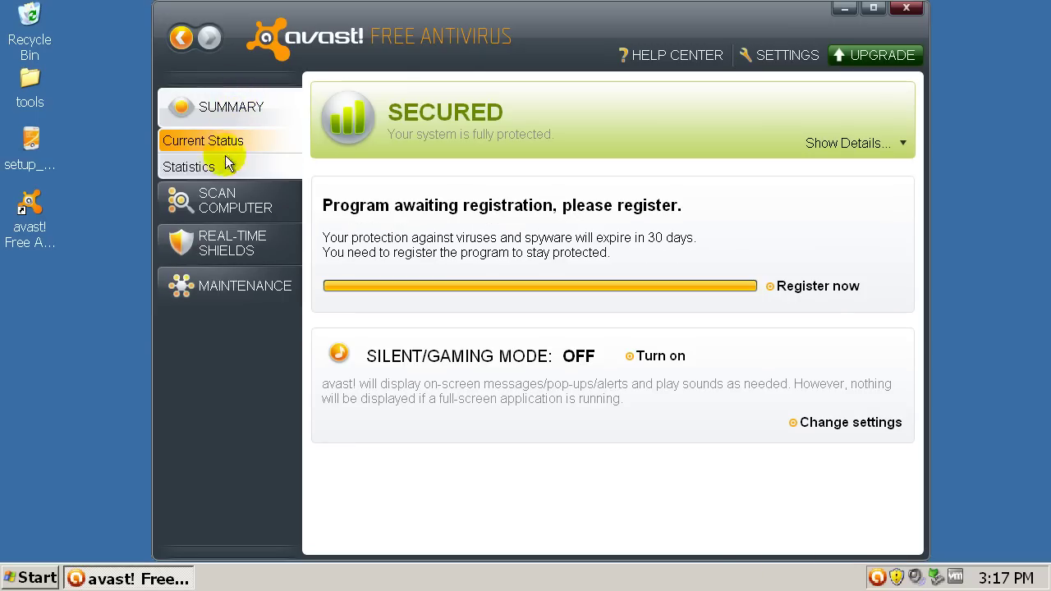
pyautogui.click(227, 201)
pyautogui.click(232, 105)
pyautogui.click(222, 167)
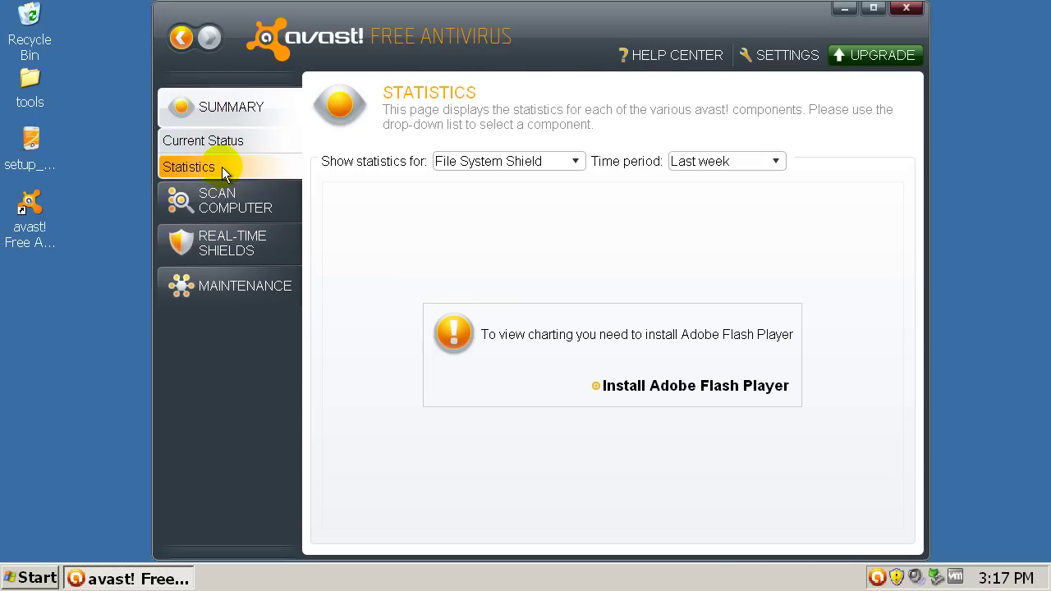
# Examine the traffic of the real-time shields, including the File System, Web, P2P, Network and Behavior shields.
pyautogui.click(265, 138)
pyautogui.click(248, 206)
pyautogui.click(247, 265)
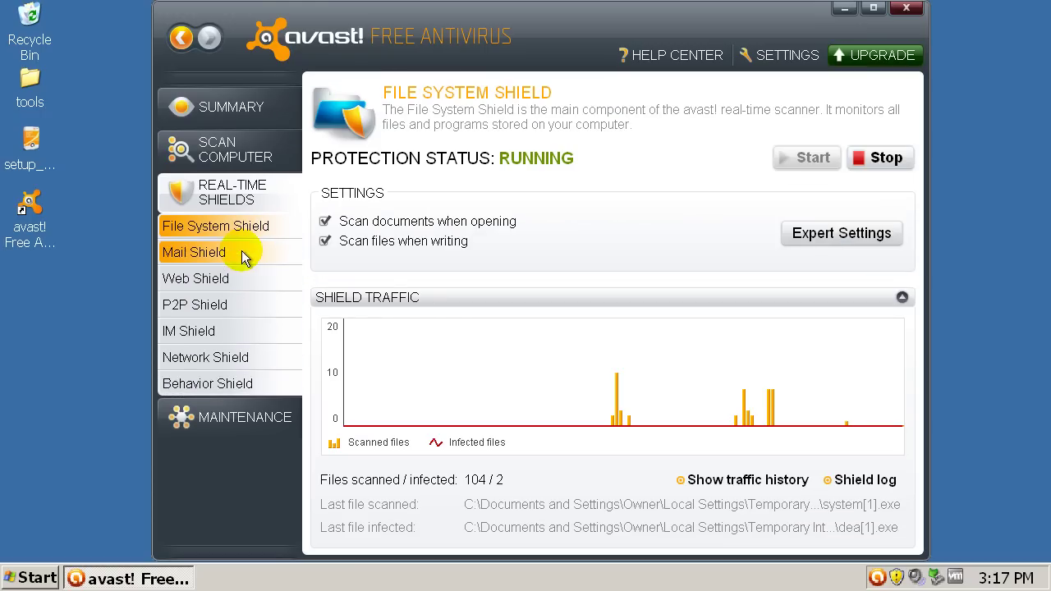
pyautogui.click(198, 276)
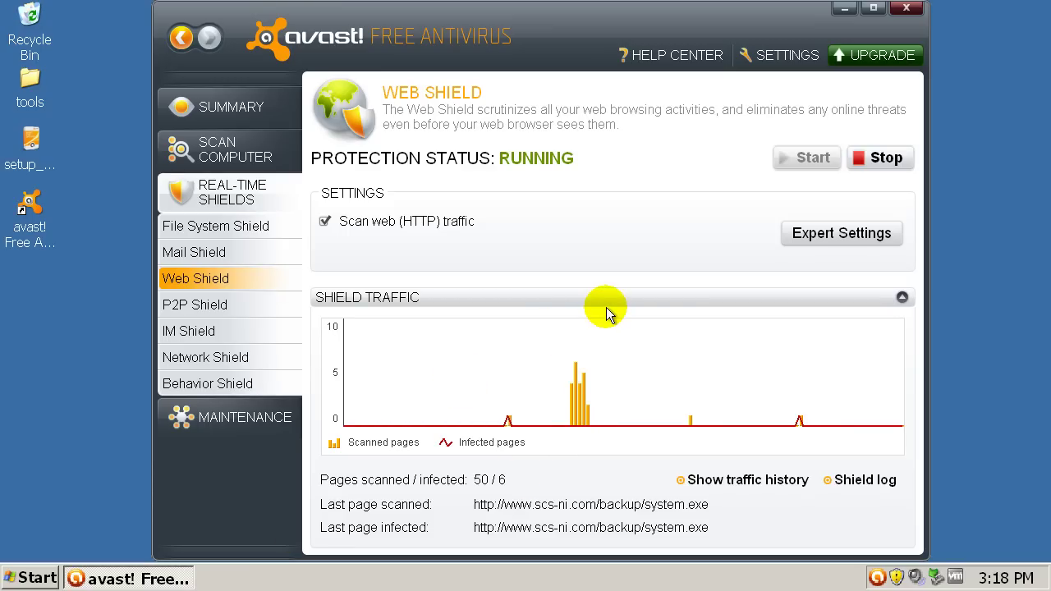
pyautogui.click(204, 304)
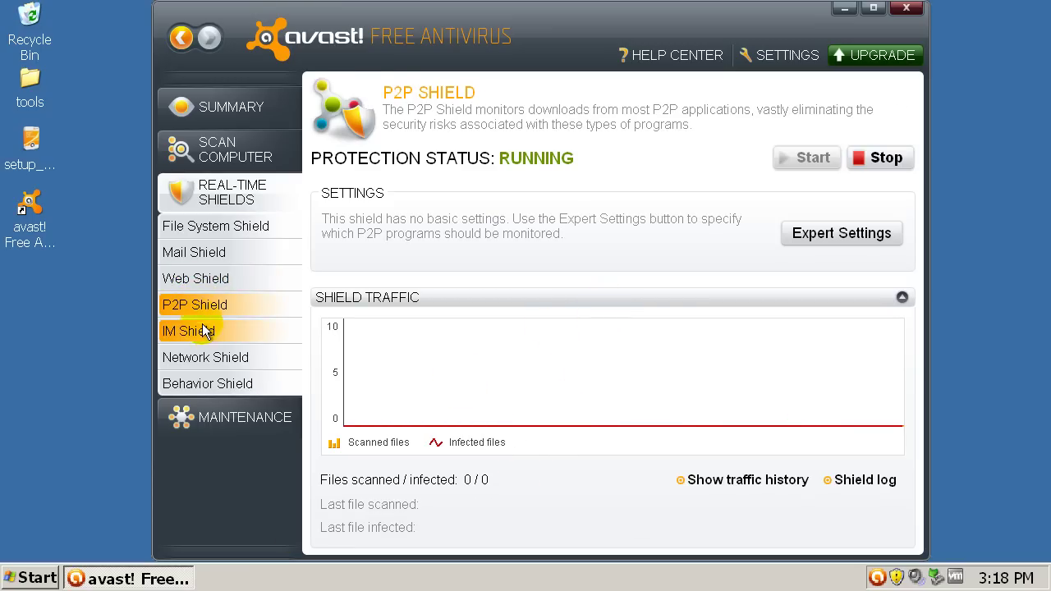
pyautogui.click(205, 331)
pyautogui.click(205, 359)
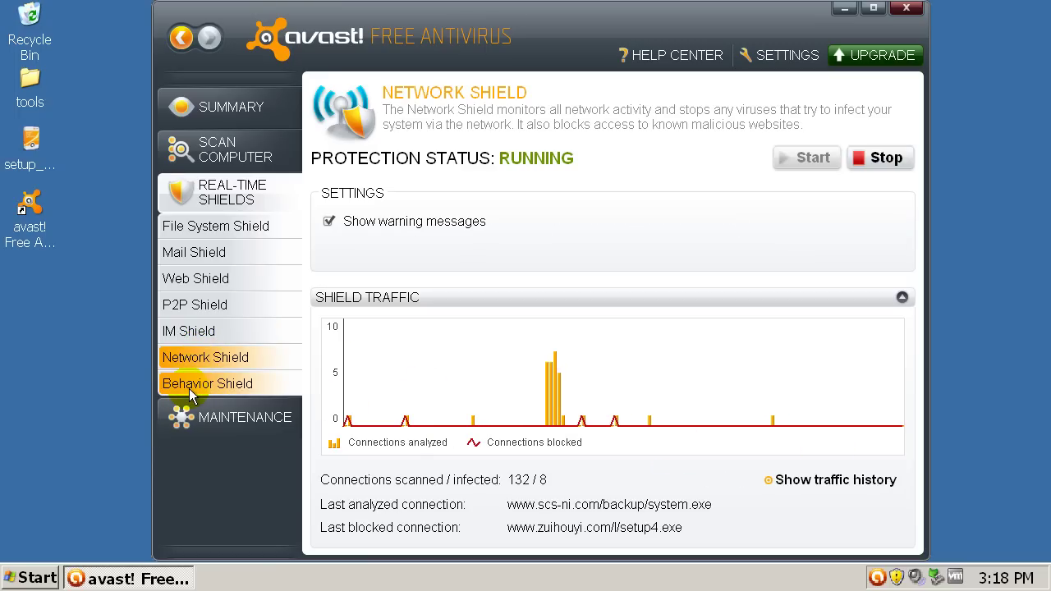
pyautogui.click(190, 387)
pyautogui.click(223, 226)
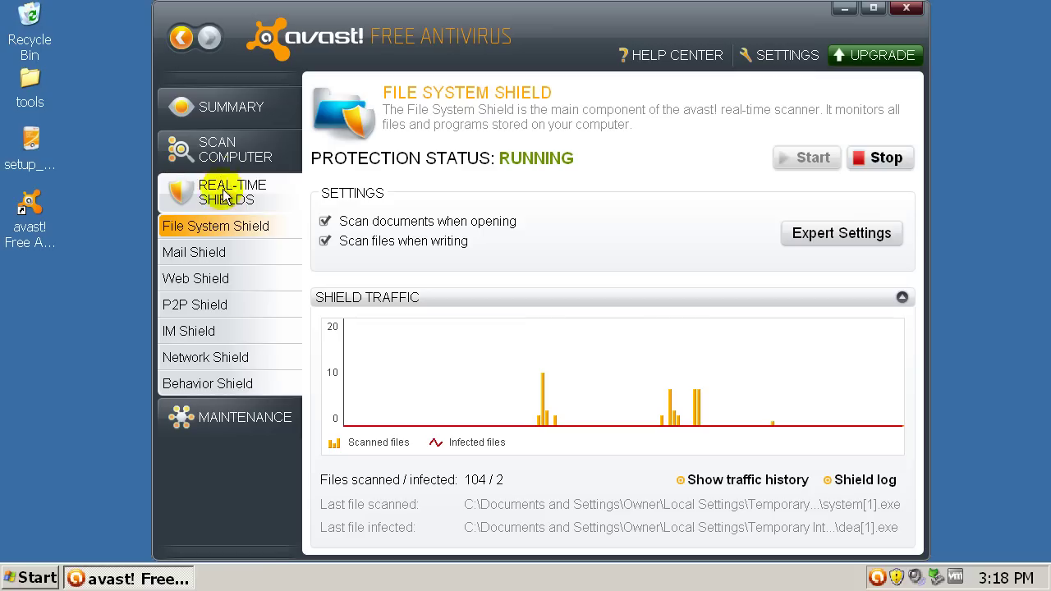
# Start a full system scan of the computer and shift the antivirus window slightly.
pyautogui.click(223, 110)
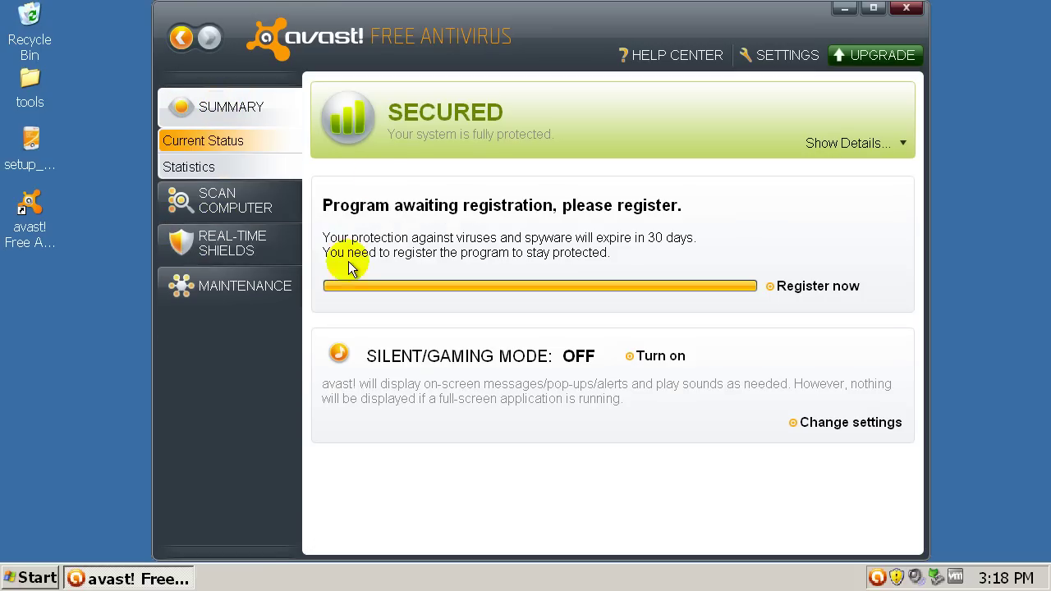
pyautogui.click(228, 207)
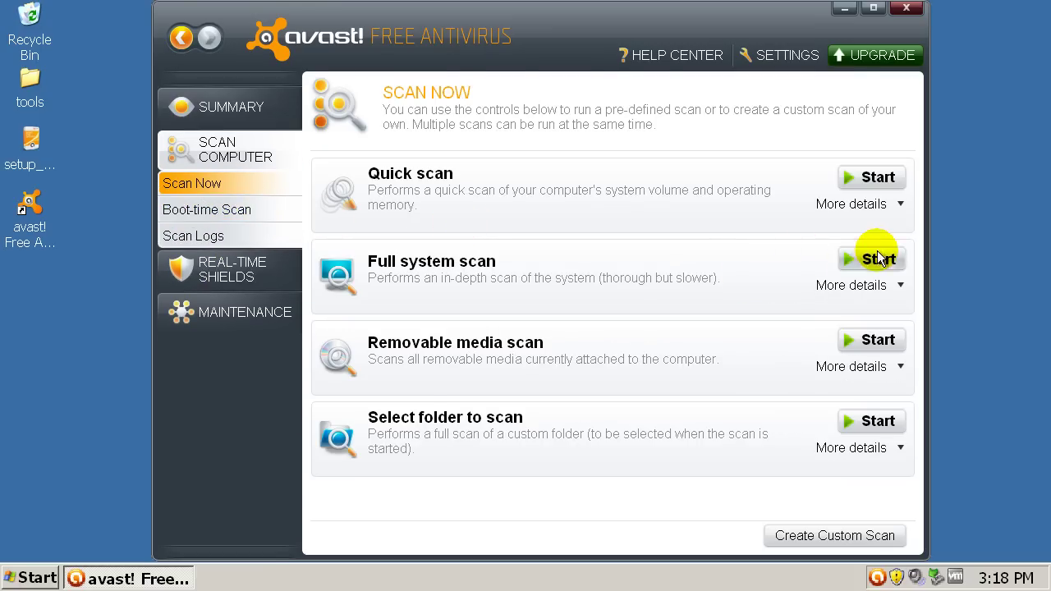
pyautogui.click(876, 258)
pyautogui.moveTo(599, 37)
pyautogui.mouseDown()
pyautogui.moveTo(638, 22)
pyautogui.moveTo(608, 28)
pyautogui.mouseUp()
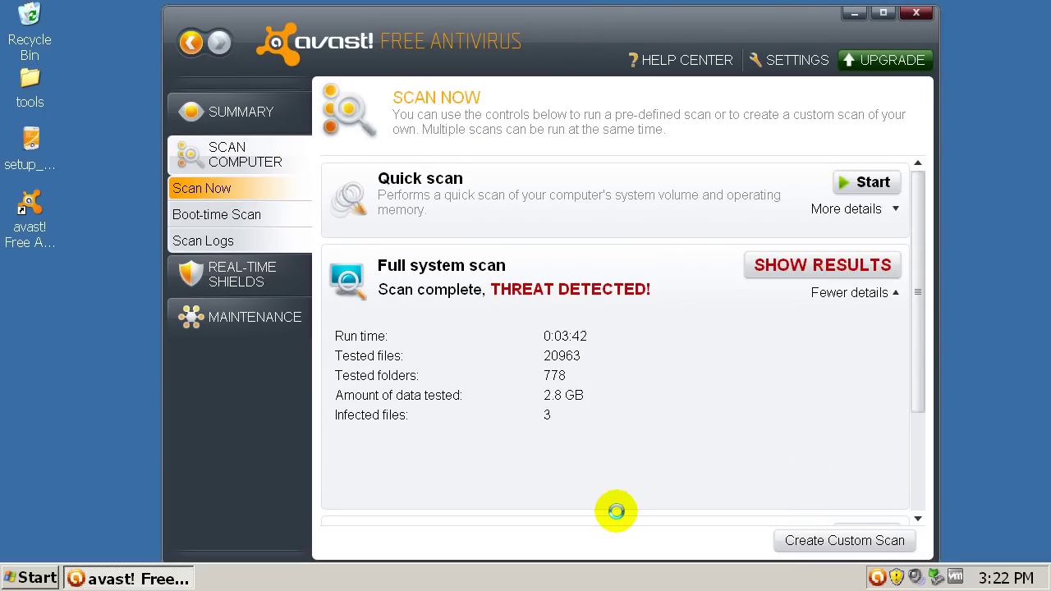
# Show the full system scan's results and resize the file name column to read the infected files' full paths.
pyautogui.click(767, 274)
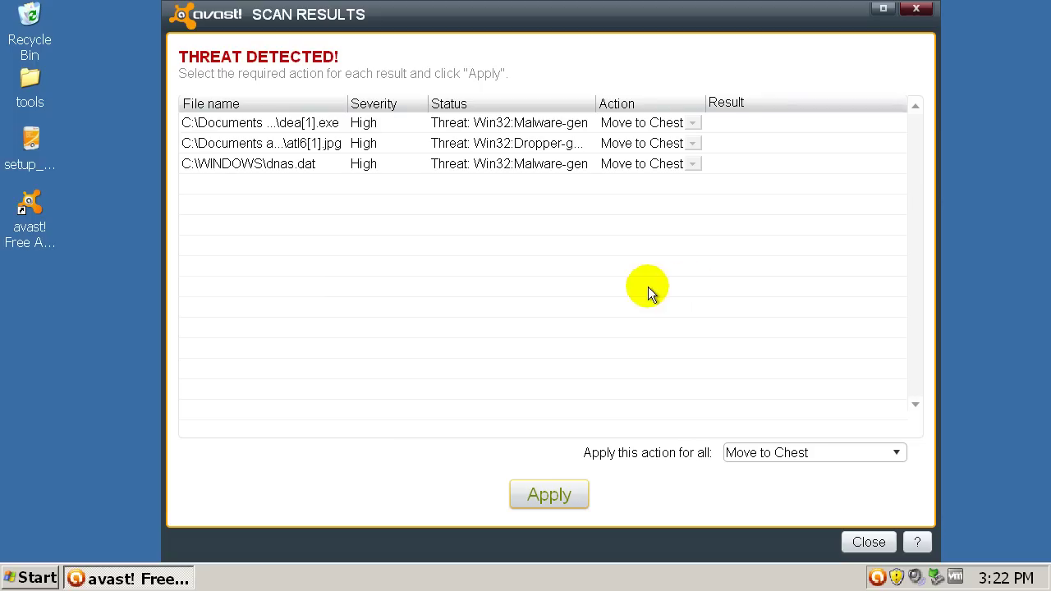
pyautogui.moveTo(346, 104); pyautogui.dragTo(941, 102)
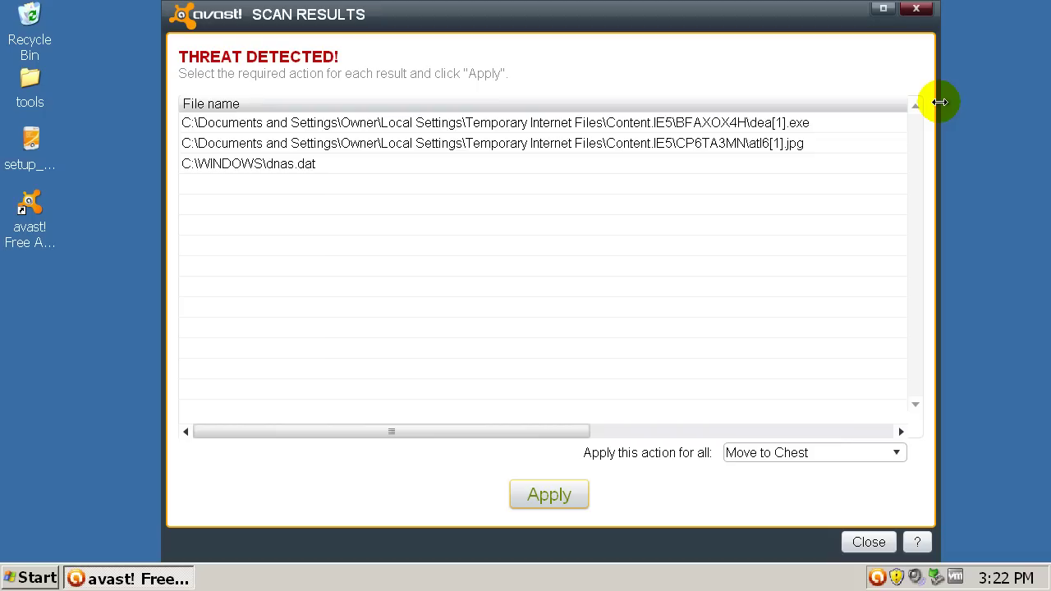
pyautogui.moveTo(940, 102); pyautogui.dragTo(484, 103)
# Check the actions available for dea[1].exe, keep Move to Chest and apply it to all detected threats.
pyautogui.click(812, 126)
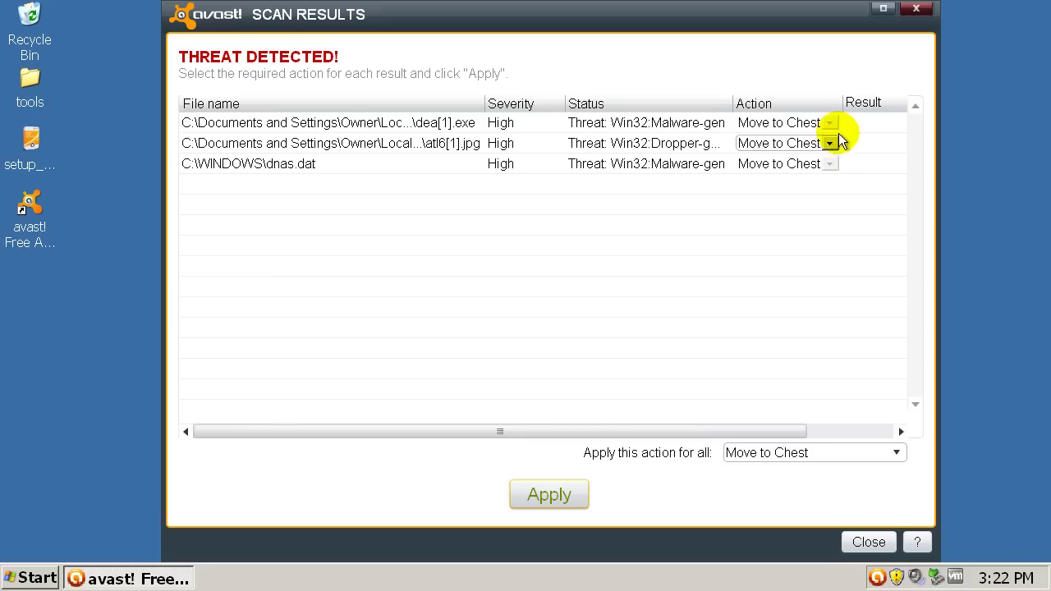
pyautogui.click(833, 130)
pyautogui.click(831, 123)
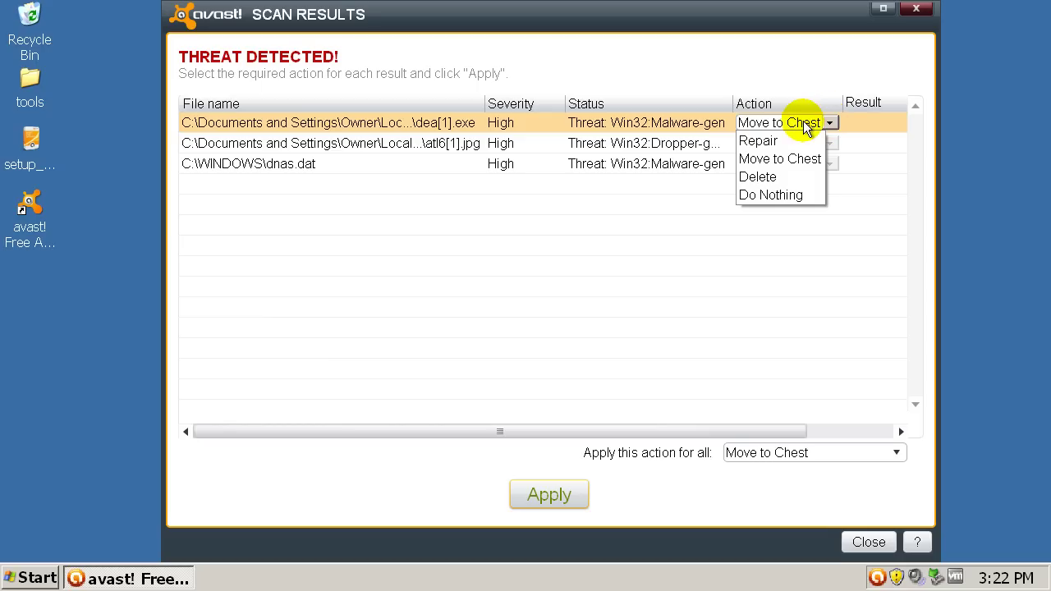
pyautogui.click(803, 125)
pyautogui.click(821, 128)
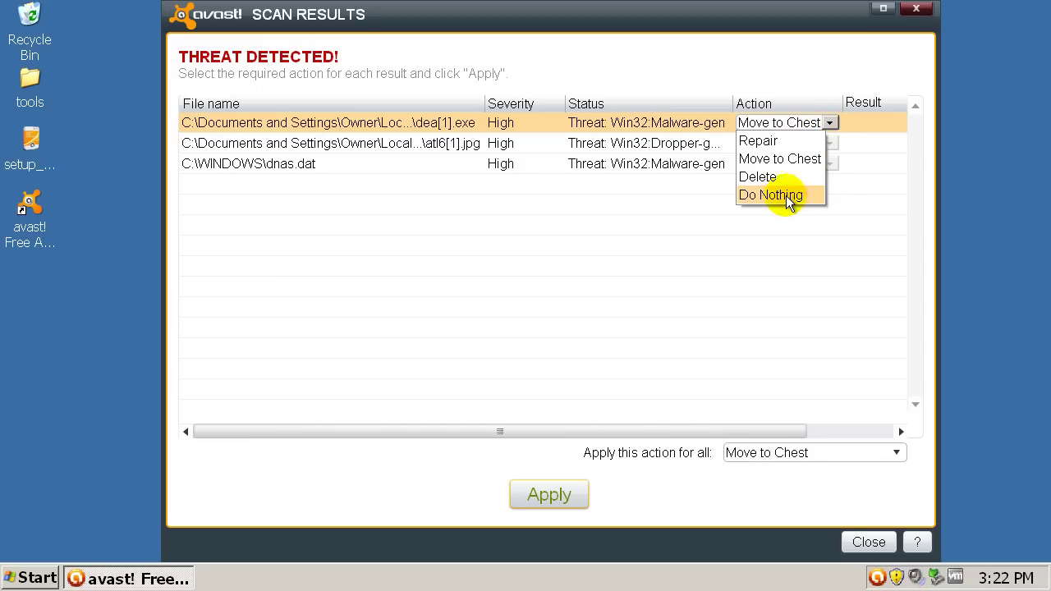
pyautogui.click(873, 272)
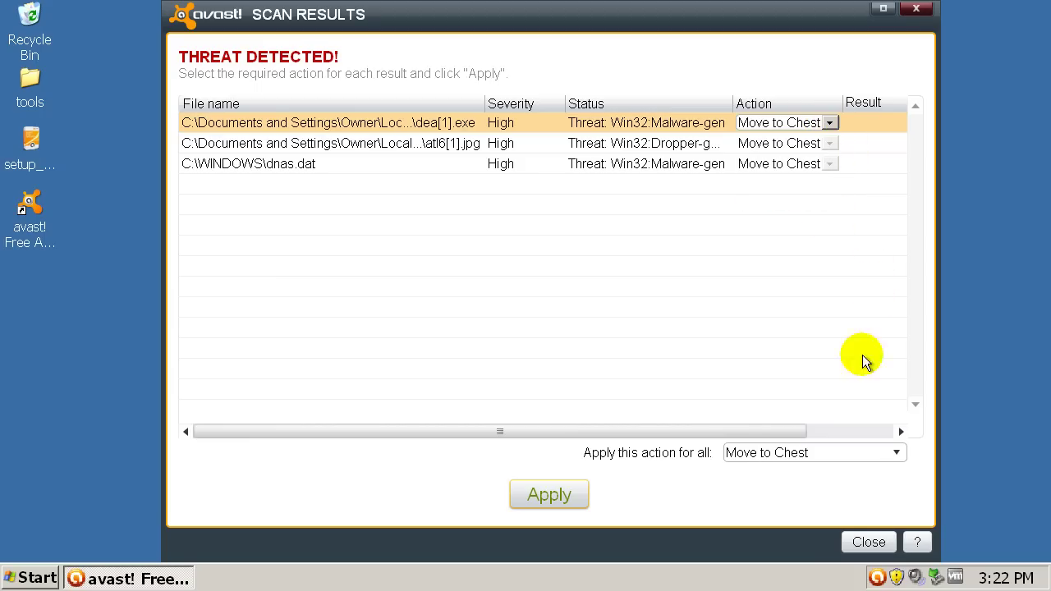
pyautogui.click(594, 496)
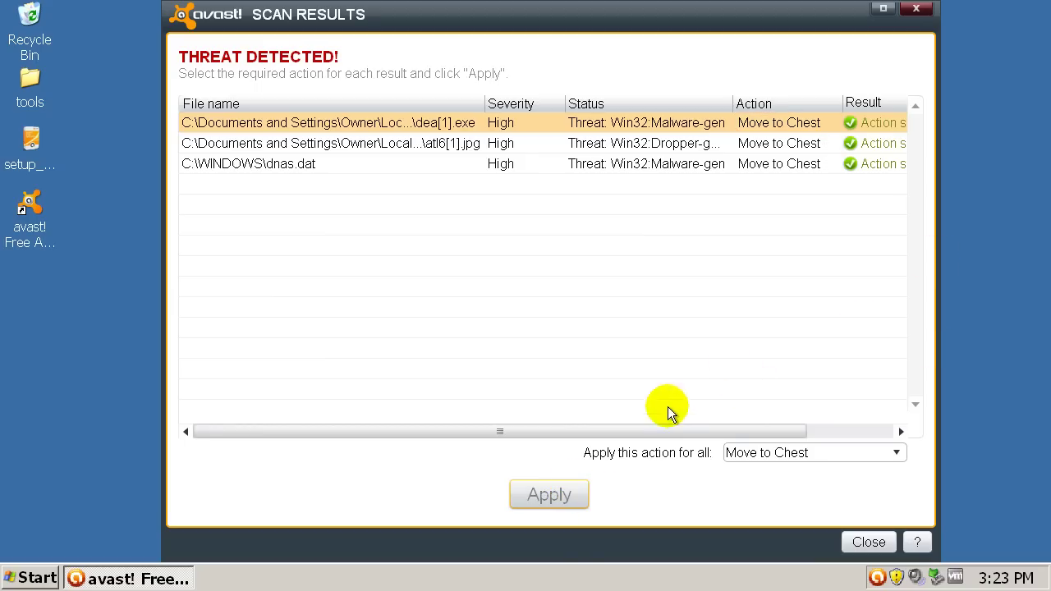
# Check the quarantine results for the detected threats, decline the boot-time scan and close the antivirus window.
pyautogui.moveTo(750, 433); pyautogui.dragTo(837, 433)
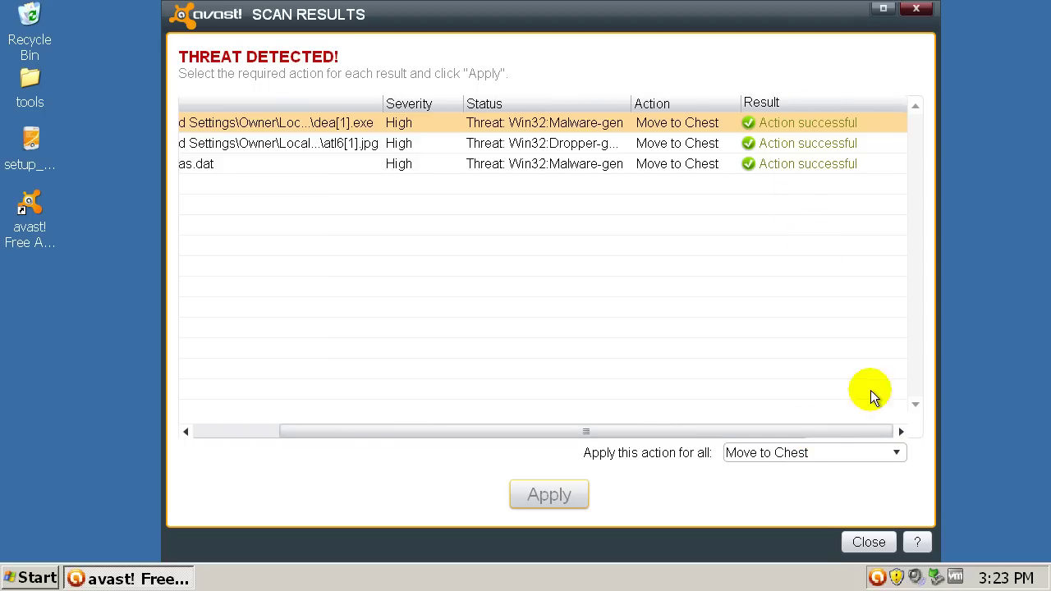
pyautogui.click(869, 542)
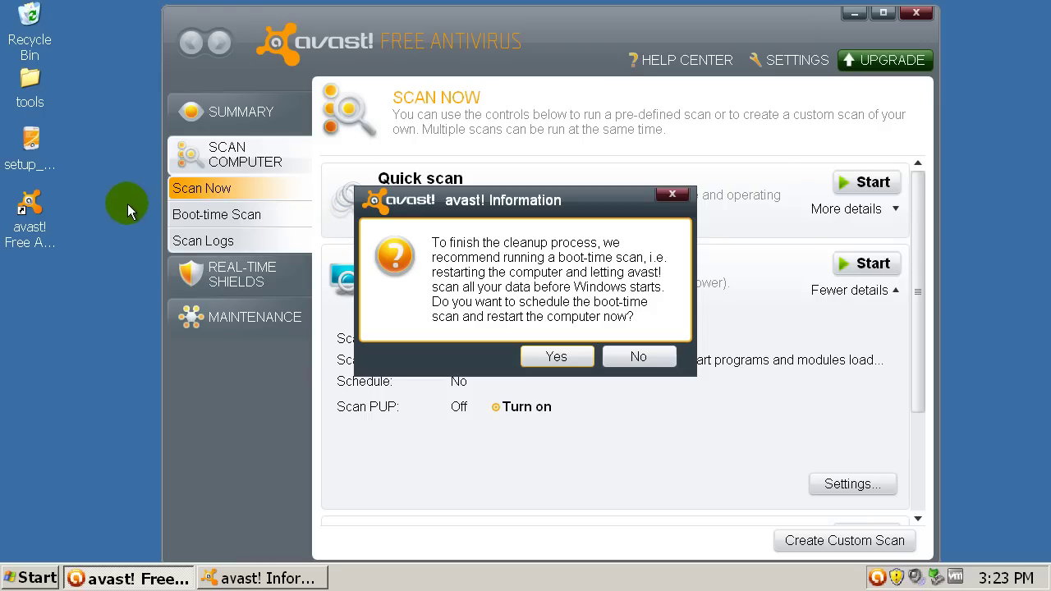
pyautogui.click(640, 357)
pyautogui.click(916, 12)
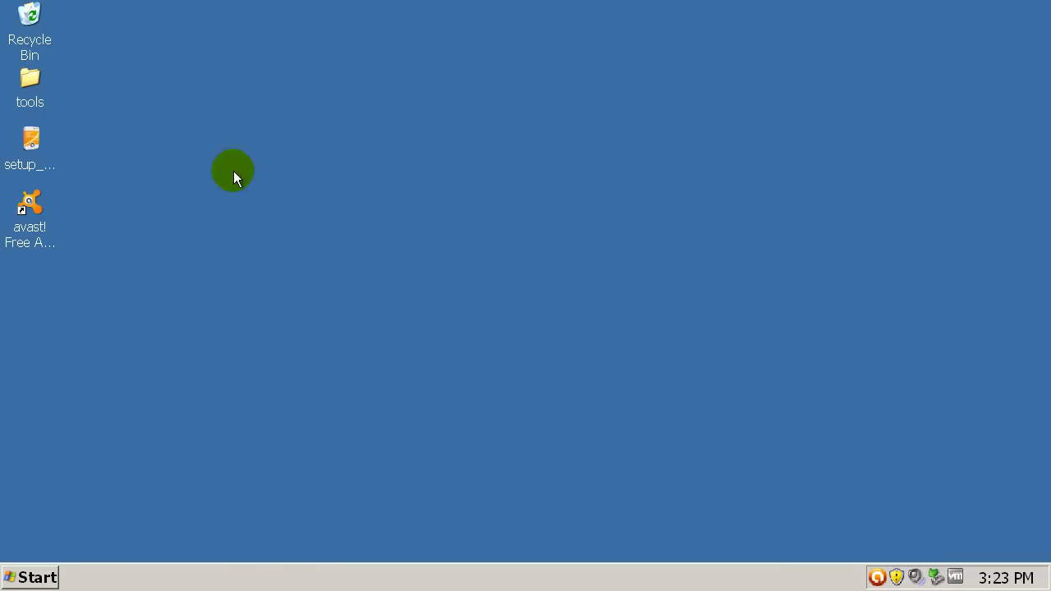
# Launch CCleaner from the ccsetup236 folder in tools and display its Advanced options.
pyautogui.doubleClick(37, 76)
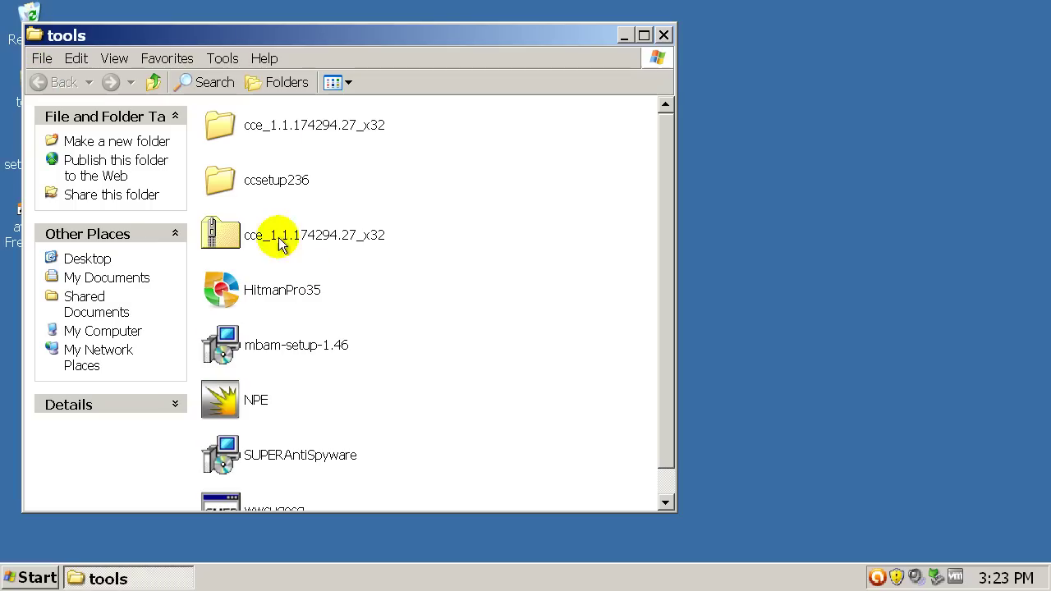
pyautogui.doubleClick(223, 181)
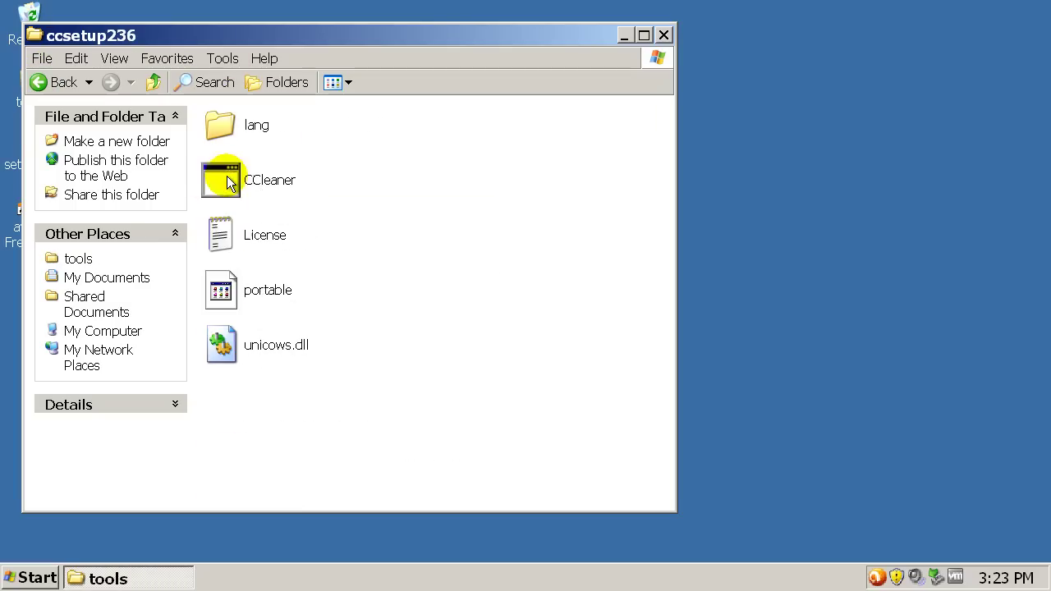
pyautogui.doubleClick(228, 183)
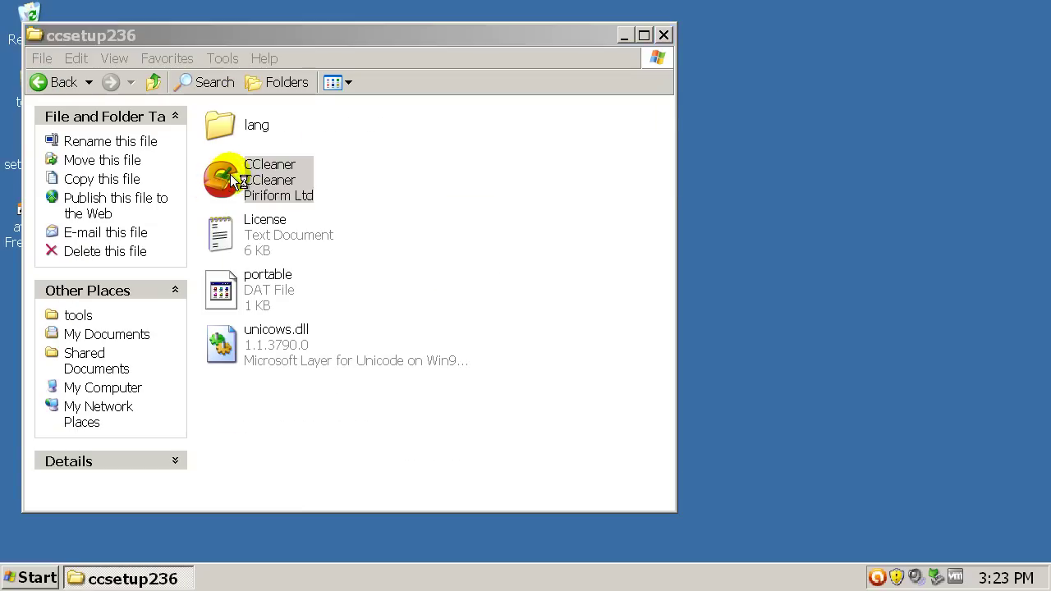
pyautogui.click(341, 349)
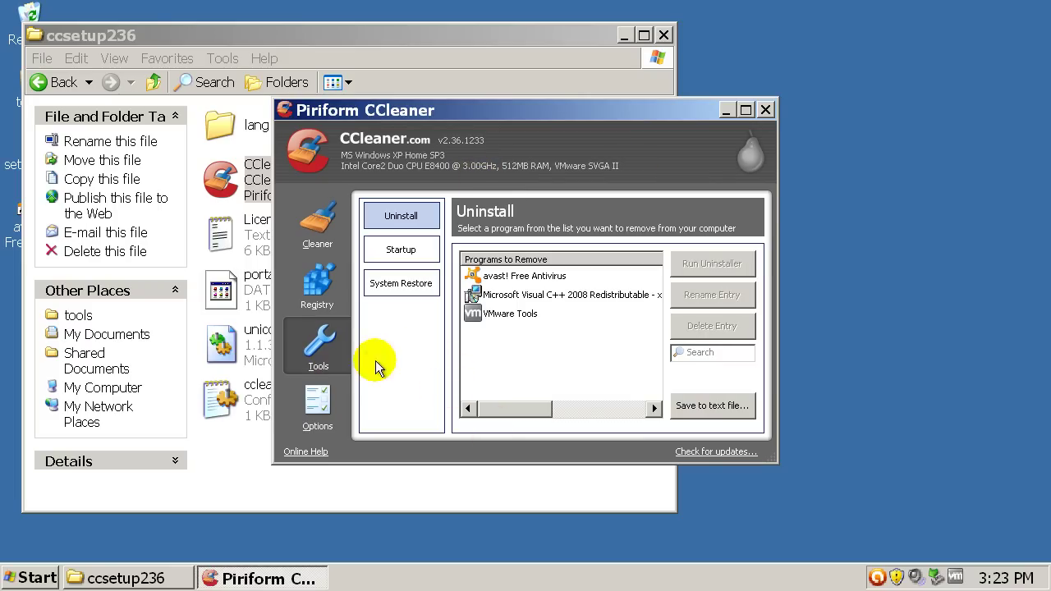
pyautogui.click(318, 404)
pyautogui.click(402, 350)
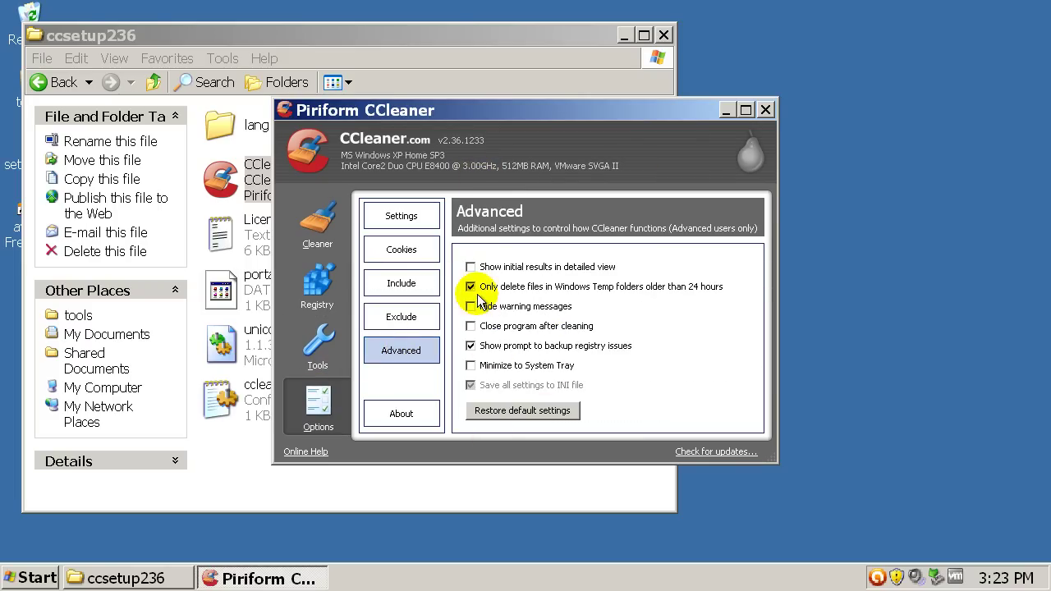
# Run the CCleaner cleanup, confirm the permanent deletion of files, and close CCleaner and its folder.
pyautogui.click(316, 224)
pyautogui.click(714, 424)
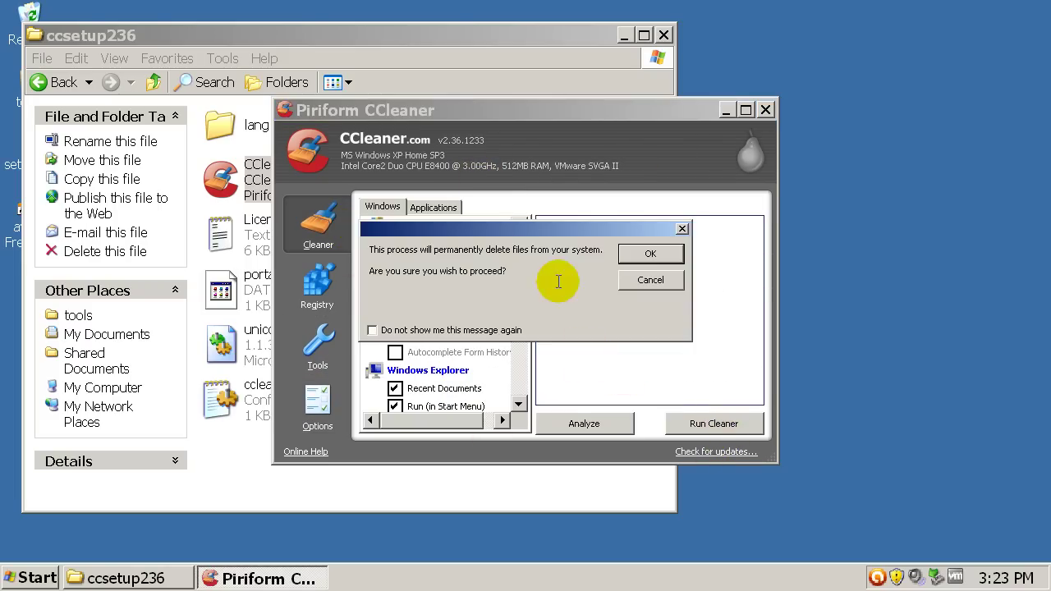
pyautogui.click(649, 255)
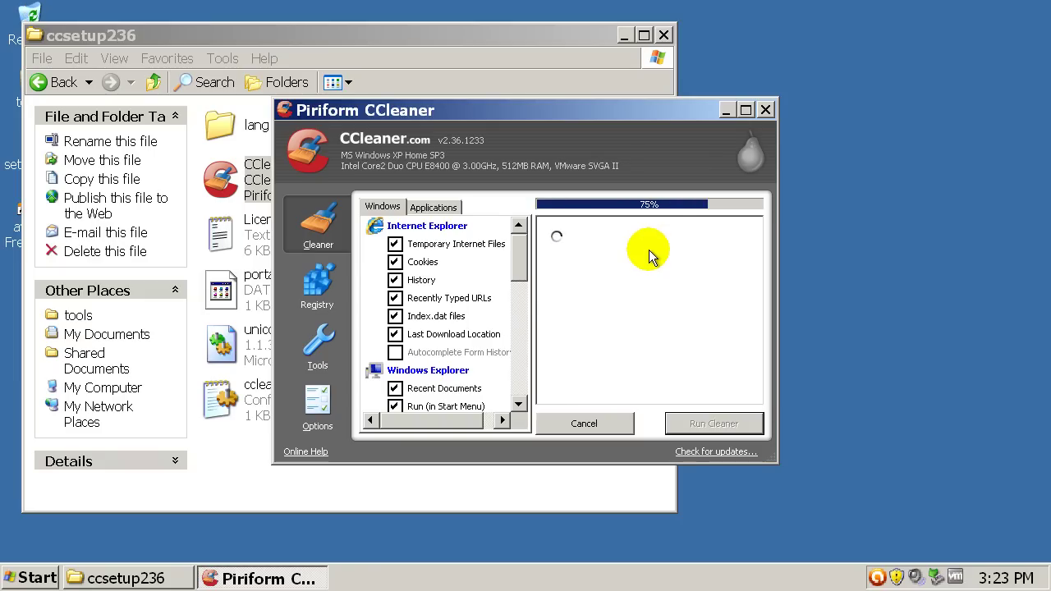
pyautogui.click(766, 110)
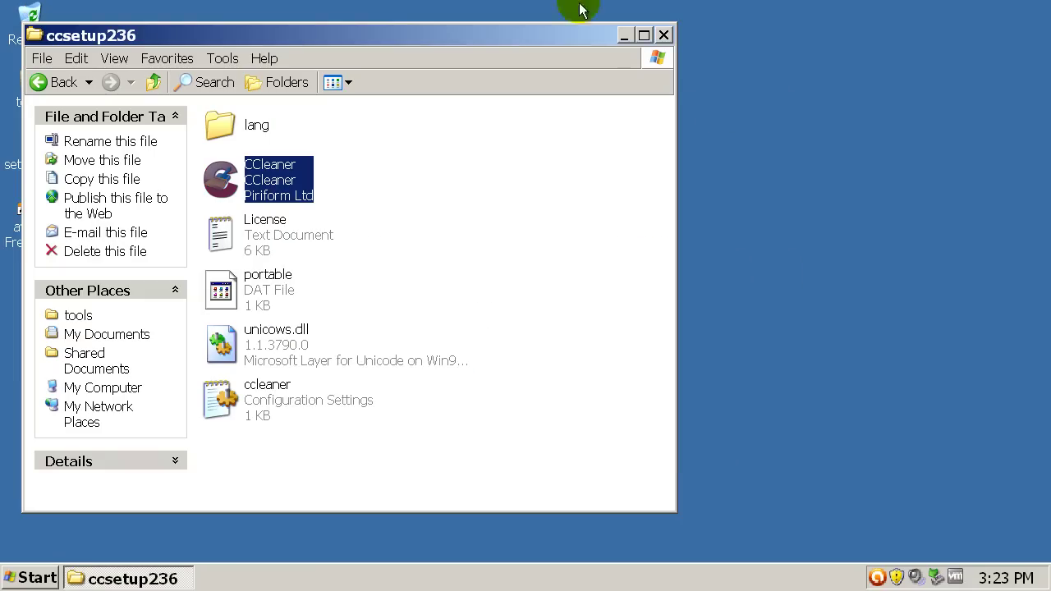
pyautogui.click(664, 35)
# Launch HitmanPro35 from the tools folder and move its window aside to uncover the folder's files.
pyautogui.doubleClick(31, 88)
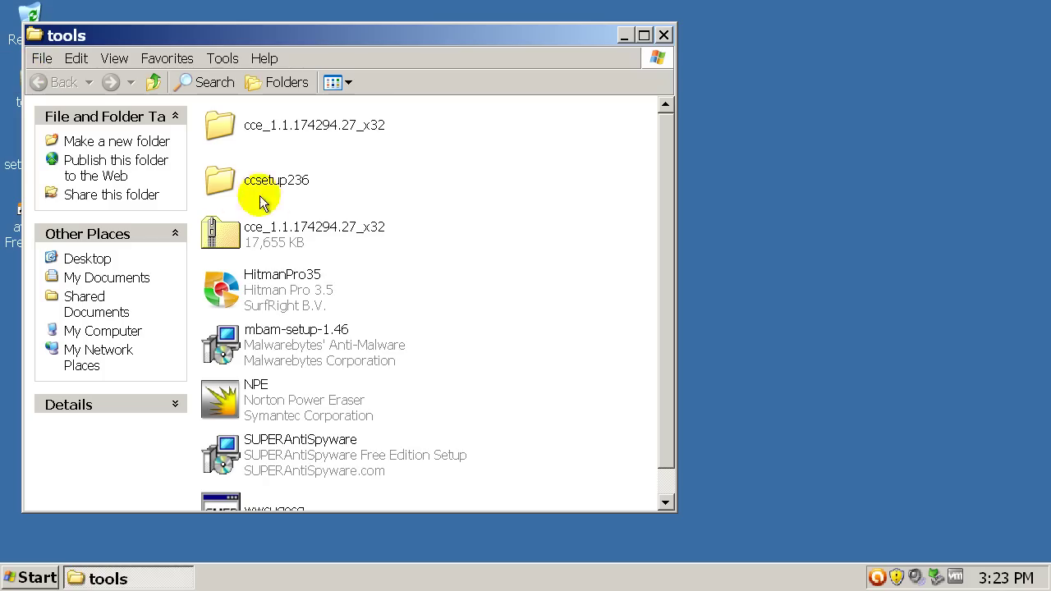
pyautogui.doubleClick(216, 292)
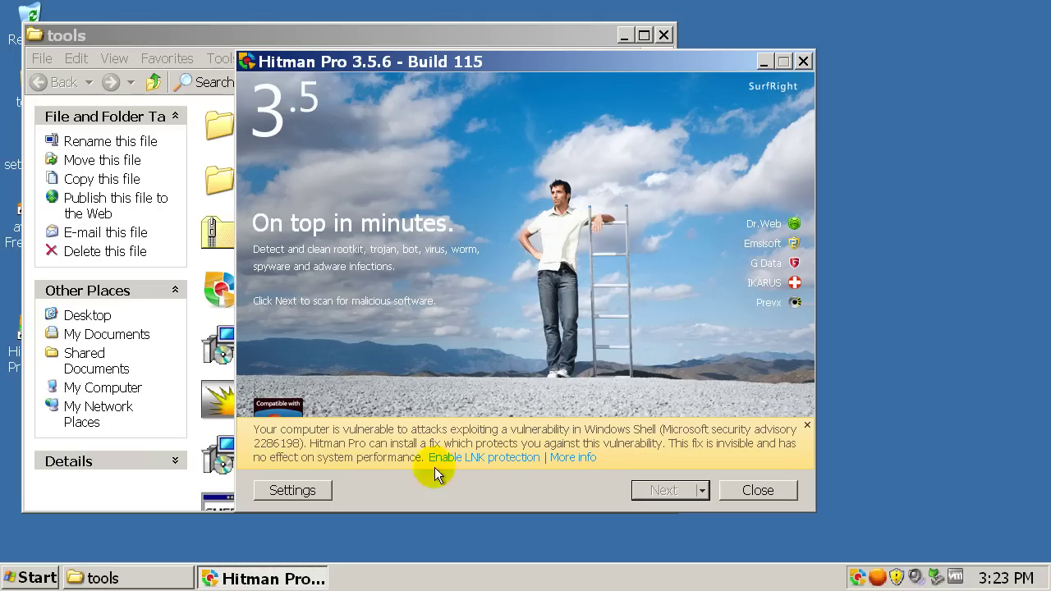
pyautogui.click(434, 459)
pyautogui.moveTo(470, 61); pyautogui.dragTo(869, 61)
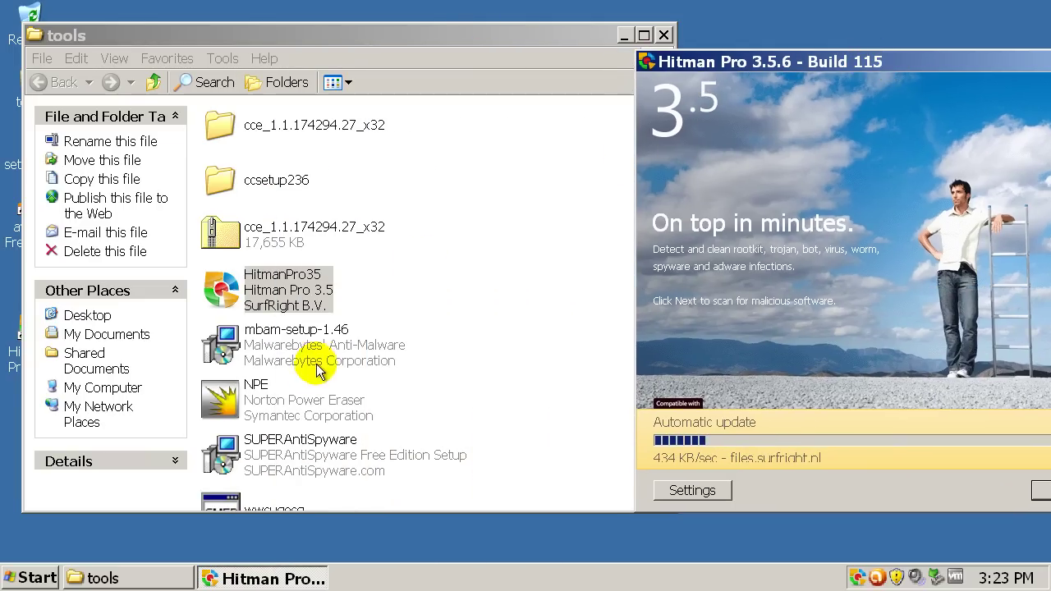
# Start the mbam-setup-1.46 installer in English, minimize the tools folder, reposition the setup wizard and proceed past its welcome page.
pyautogui.click(232, 341)
pyautogui.doubleClick(232, 341)
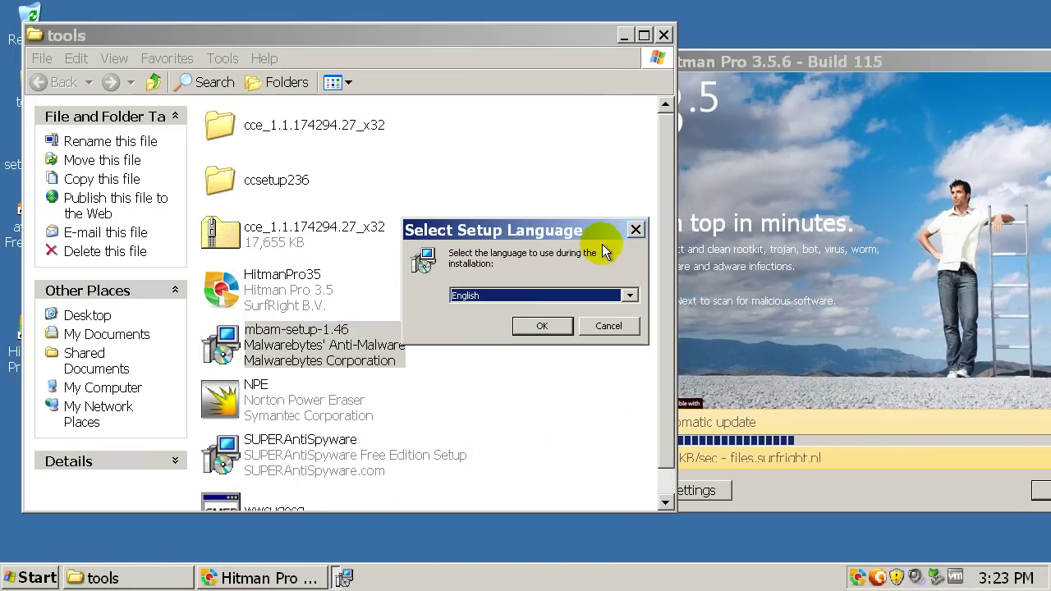
pyautogui.click(523, 328)
pyautogui.click(624, 35)
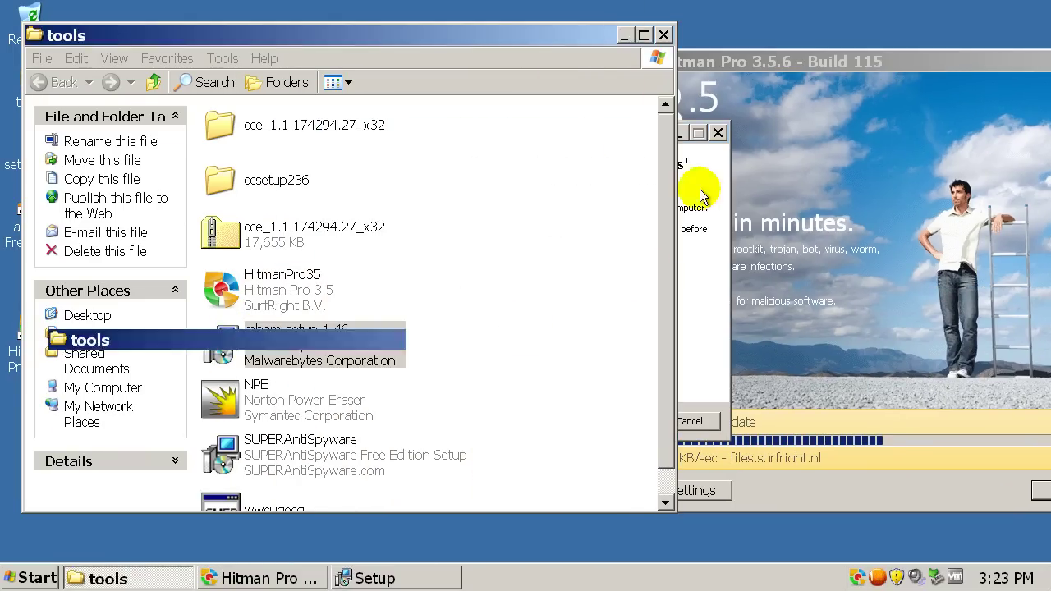
pyautogui.moveTo(614, 127); pyautogui.dragTo(397, 98)
pyautogui.click(427, 392)
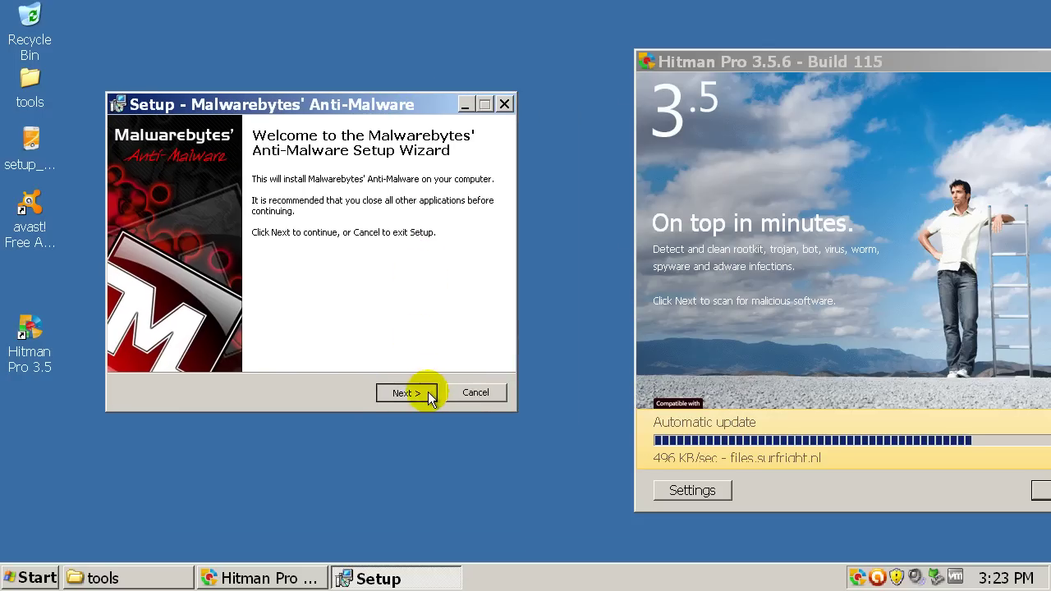
# Install Malwarebytes' Anti-Malware with the default location and a desktop icon, finishing with both update and launch enabled.
pyautogui.click(224, 341)
pyautogui.click(410, 394)
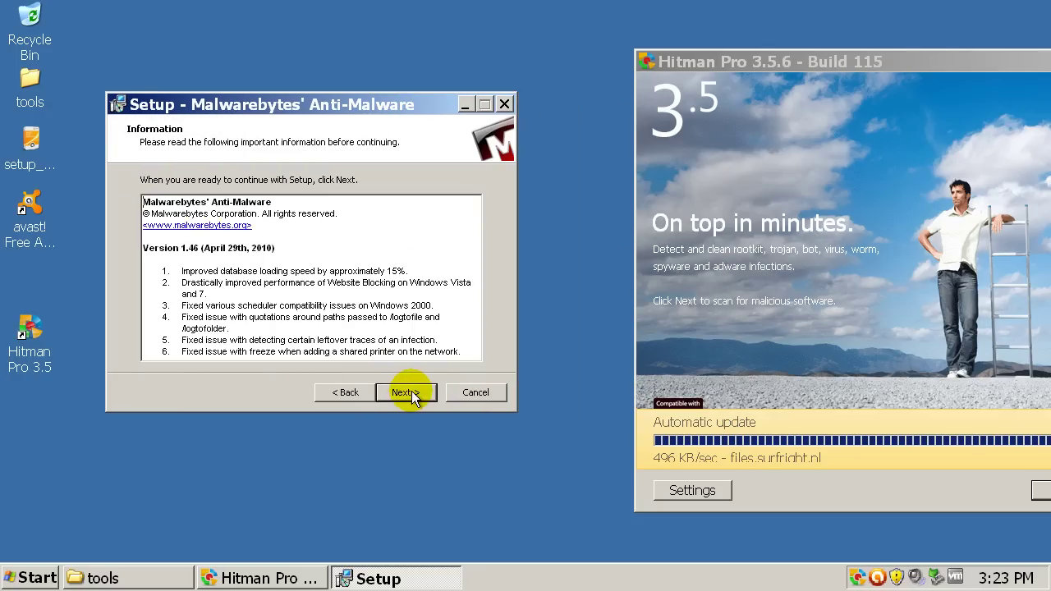
pyautogui.click(411, 394)
pyautogui.click(410, 394)
pyautogui.click(413, 393)
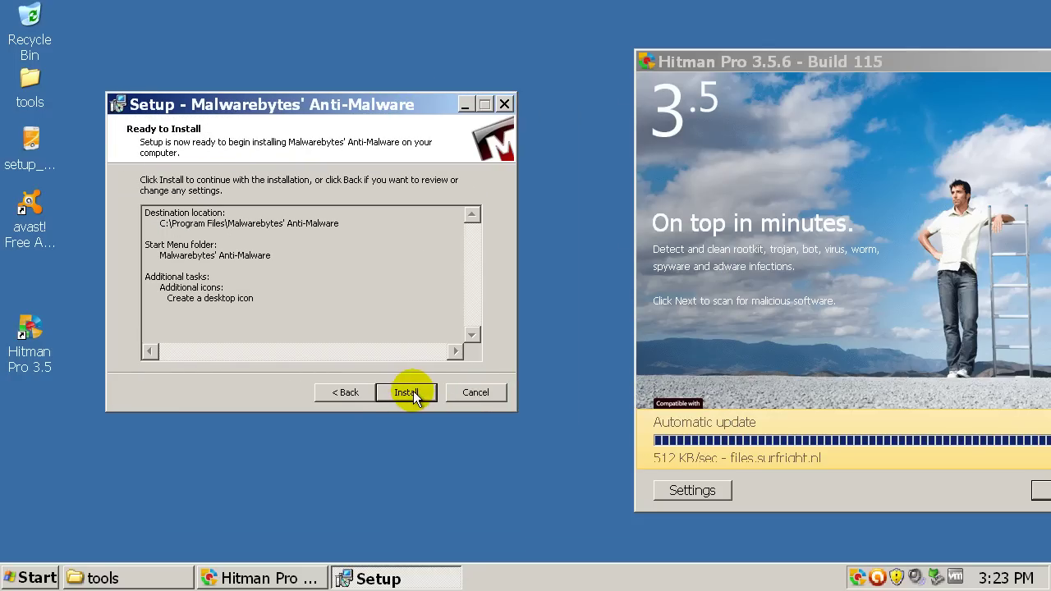
pyautogui.click(413, 393)
pyautogui.moveTo(805, 62); pyautogui.dragTo(563, 63)
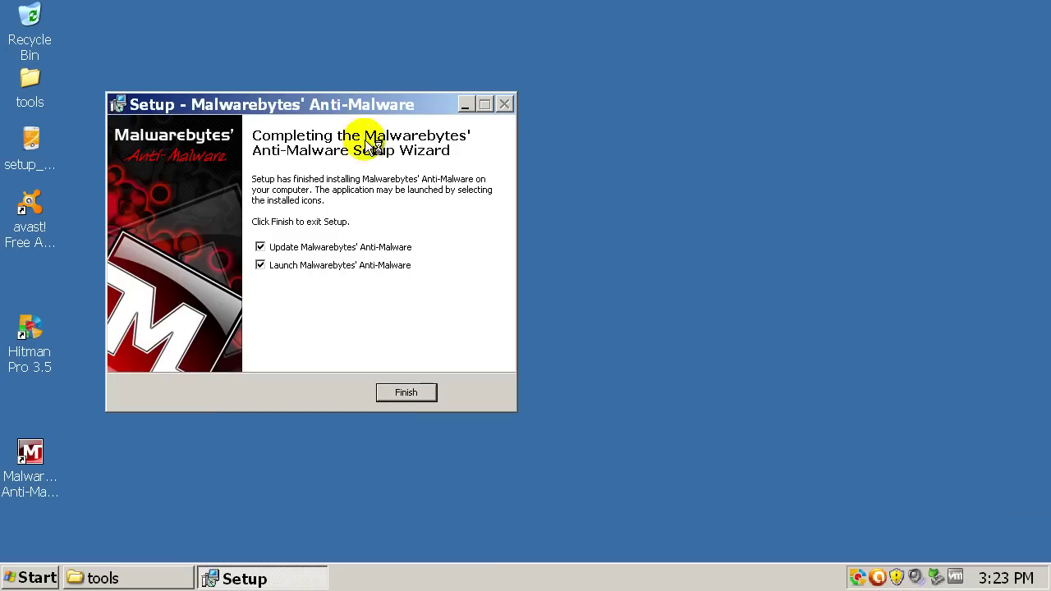
pyautogui.click(402, 391)
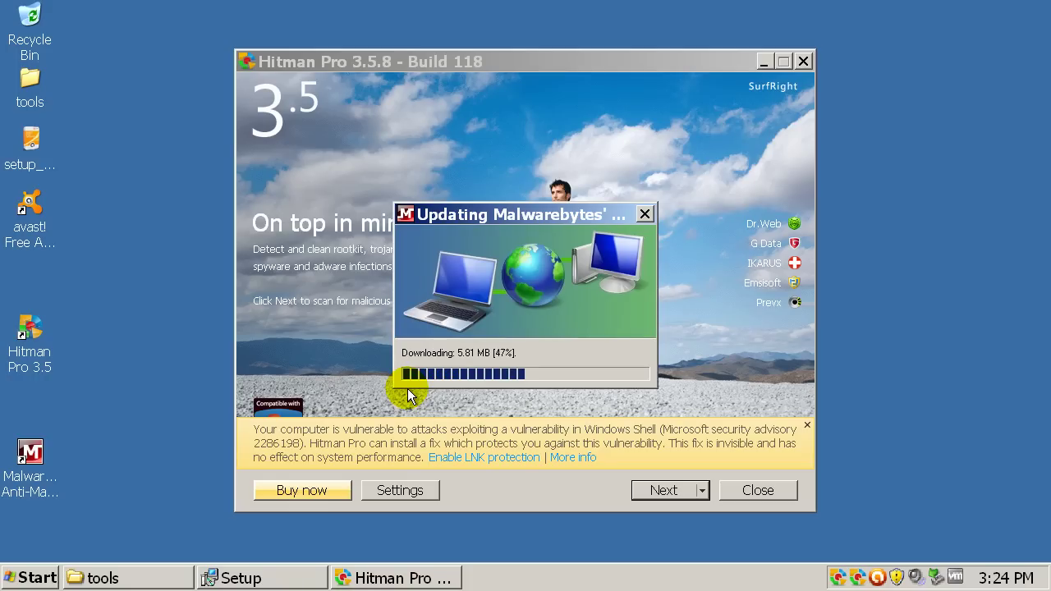
# Sort the running processes by image name in Task Manager and examine the memory usage of AvastSvc.exe and AvastUI.exe.
pyautogui.rightClick(577, 579)
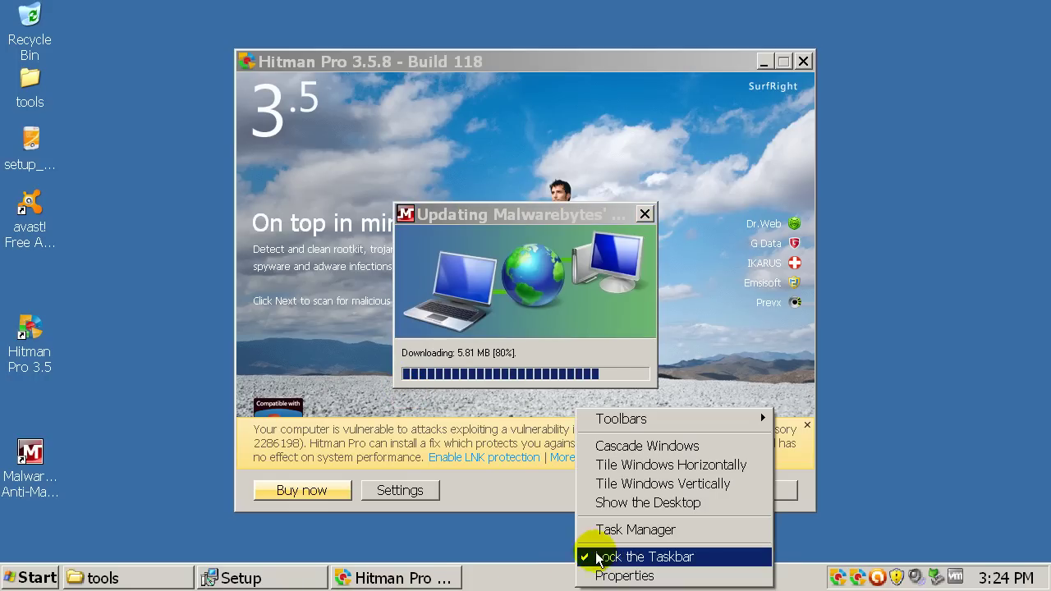
pyautogui.click(620, 532)
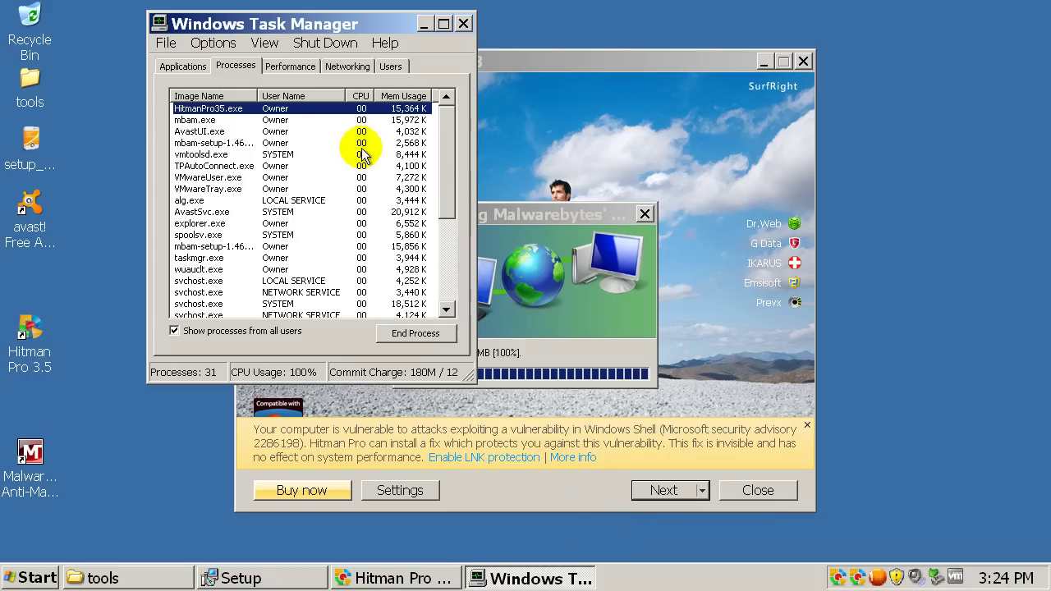
pyautogui.click(223, 96)
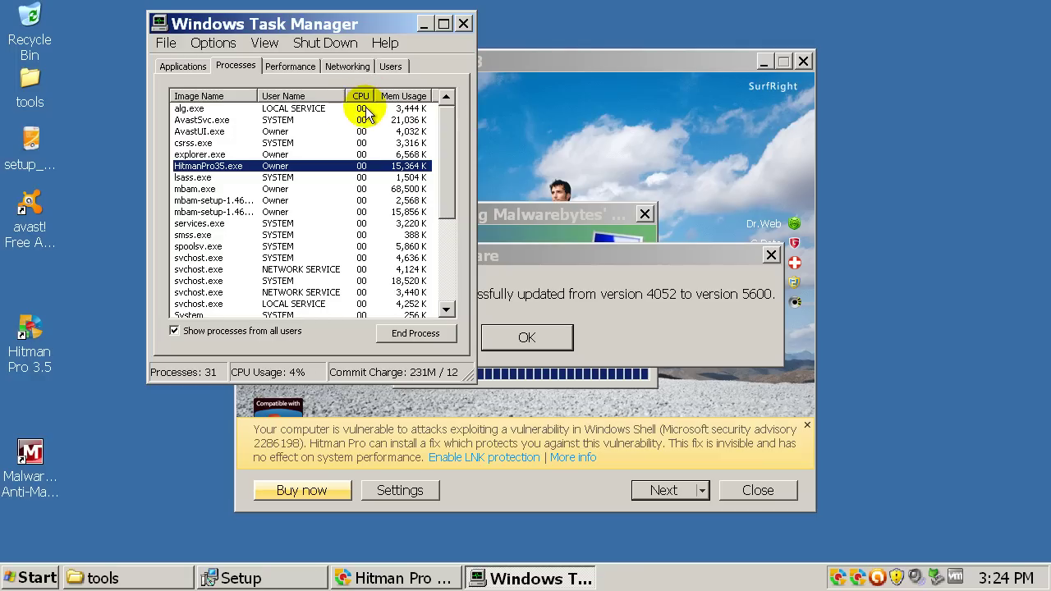
pyautogui.click(206, 121)
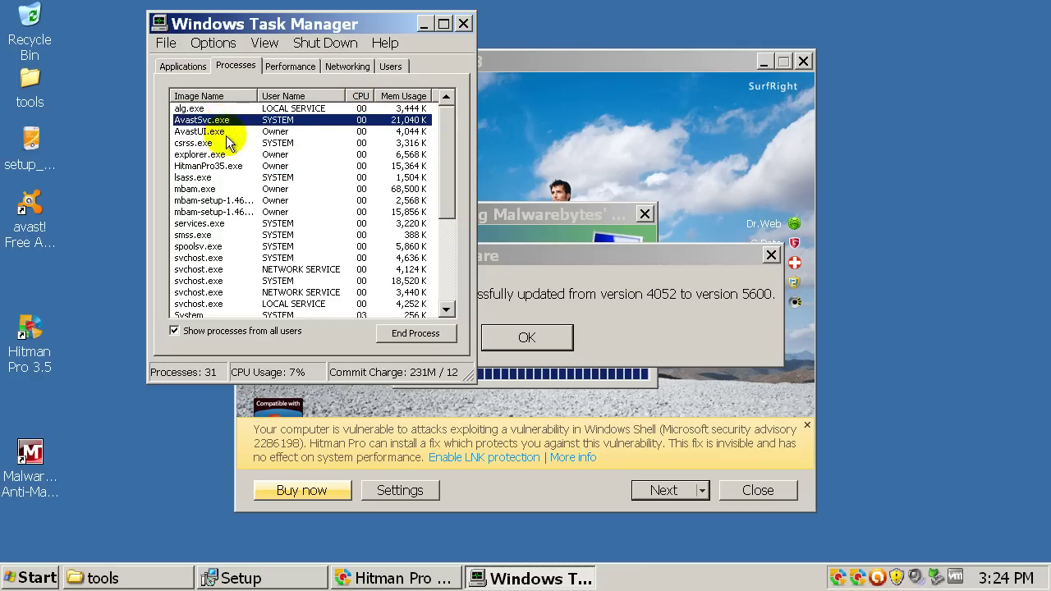
pyautogui.click(464, 23)
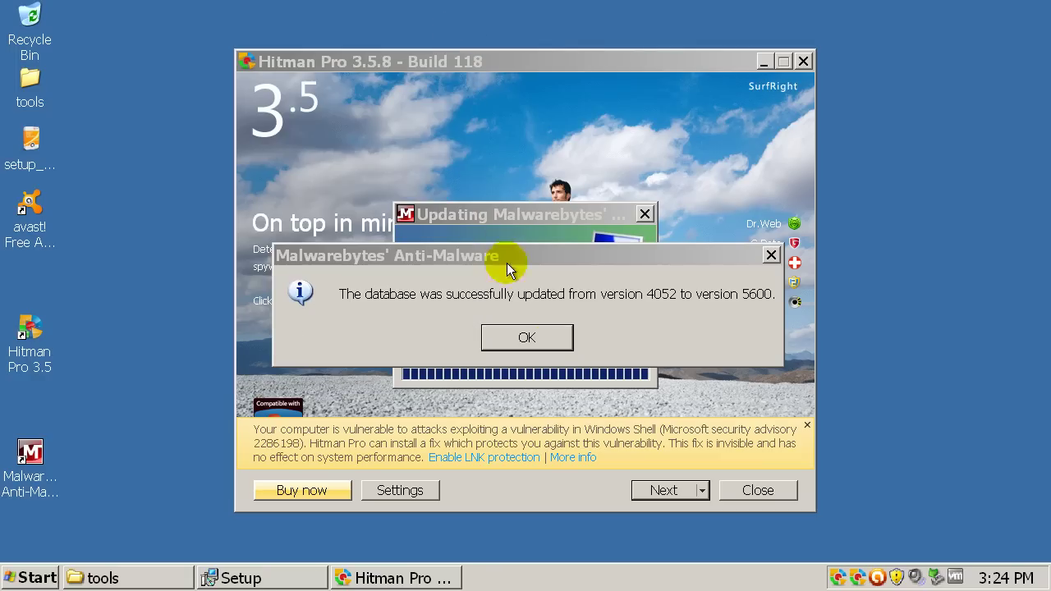
# Dismiss the Malwarebytes' database update notice and start a Hitman Pro scan, choosing only a one-time scan of this computer.
pyautogui.click(549, 336)
pyautogui.click(677, 491)
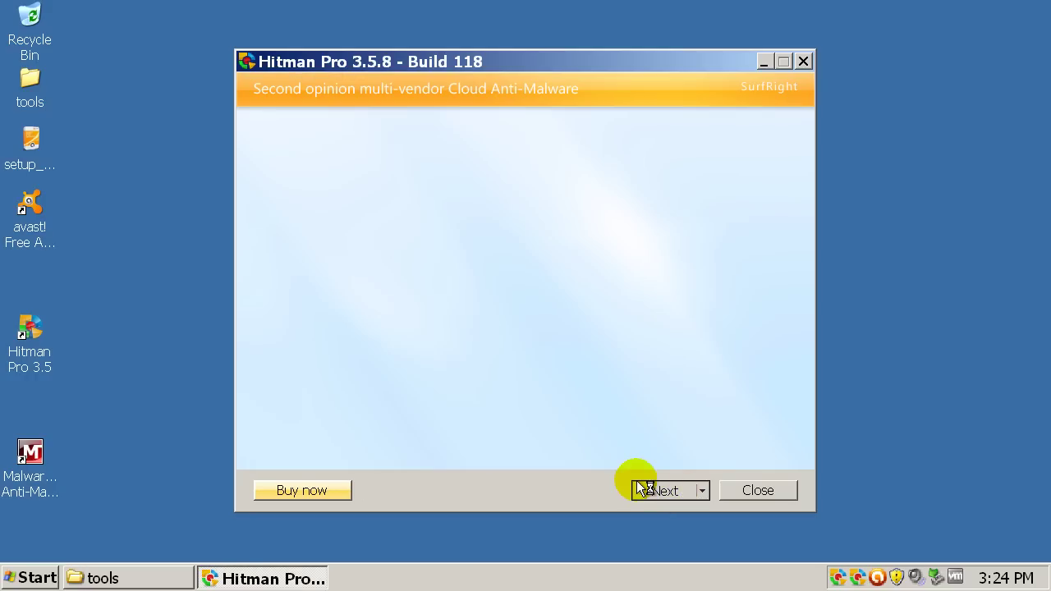
pyautogui.click(361, 371)
pyautogui.click(682, 493)
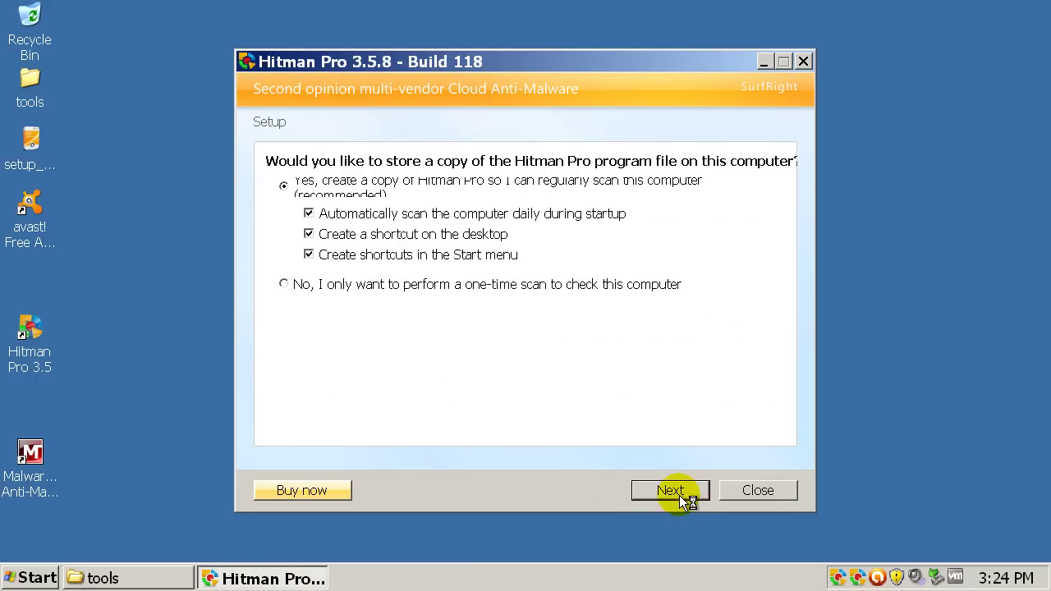
pyautogui.click(493, 286)
pyautogui.click(677, 488)
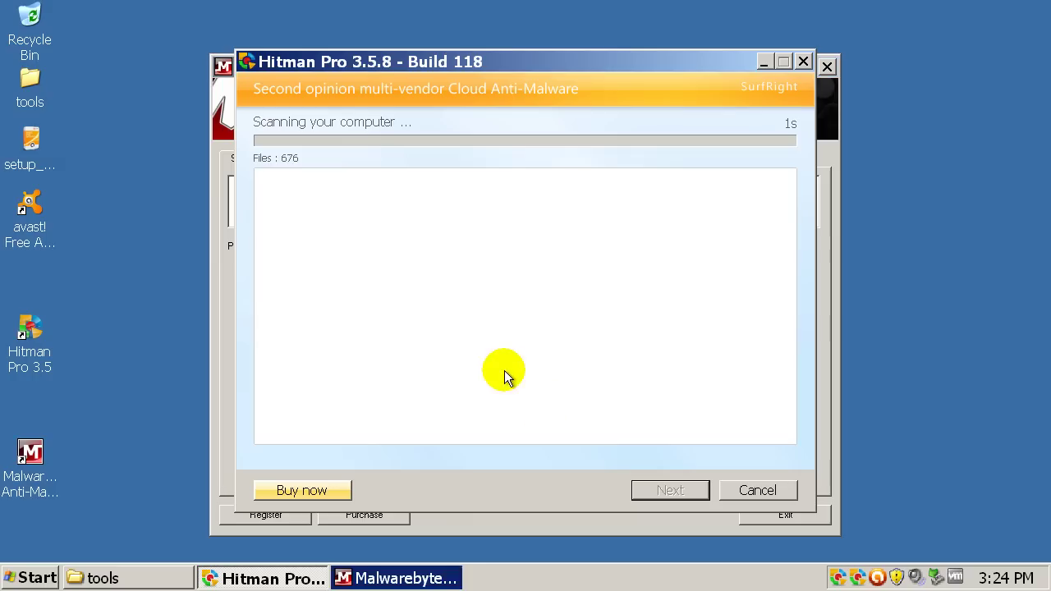
# Choose a full scan in Malwarebytes' Anti-Malware, check for updates and install the latest program version.
pyautogui.click(406, 578)
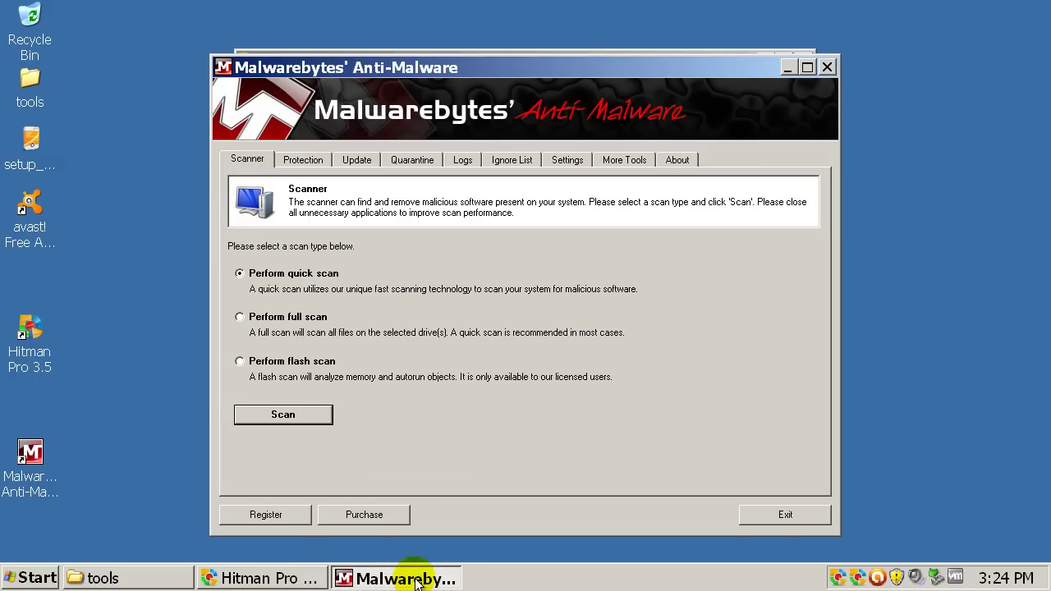
pyautogui.click(289, 317)
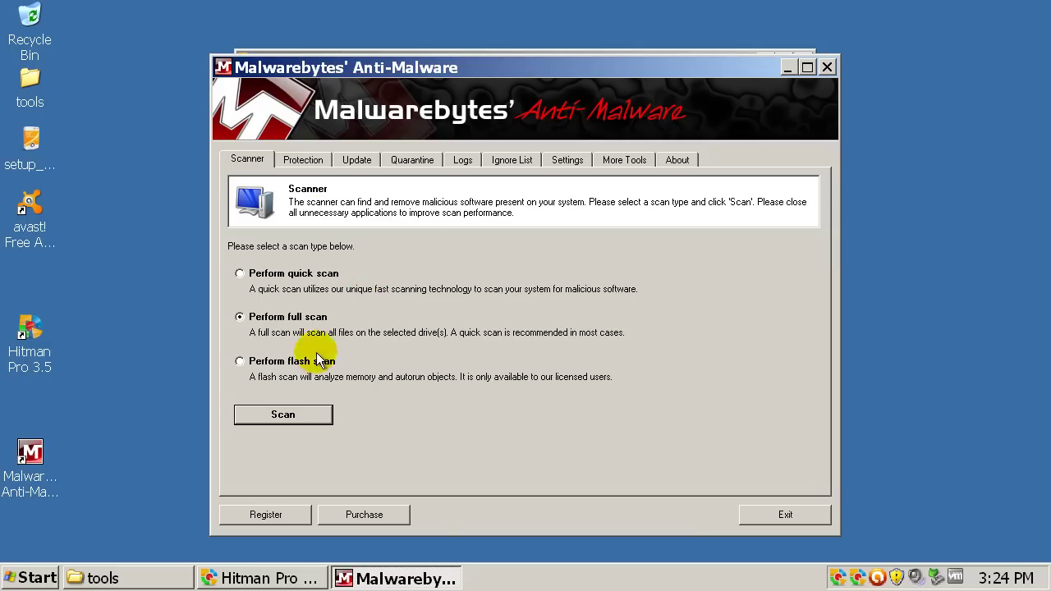
pyautogui.click(353, 162)
pyautogui.click(323, 326)
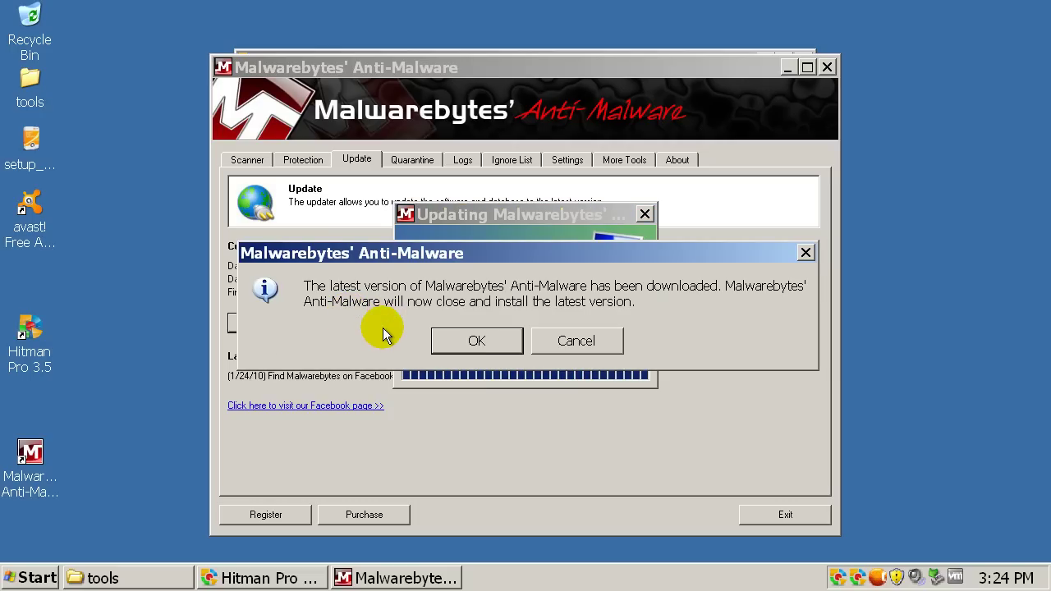
pyautogui.click(466, 337)
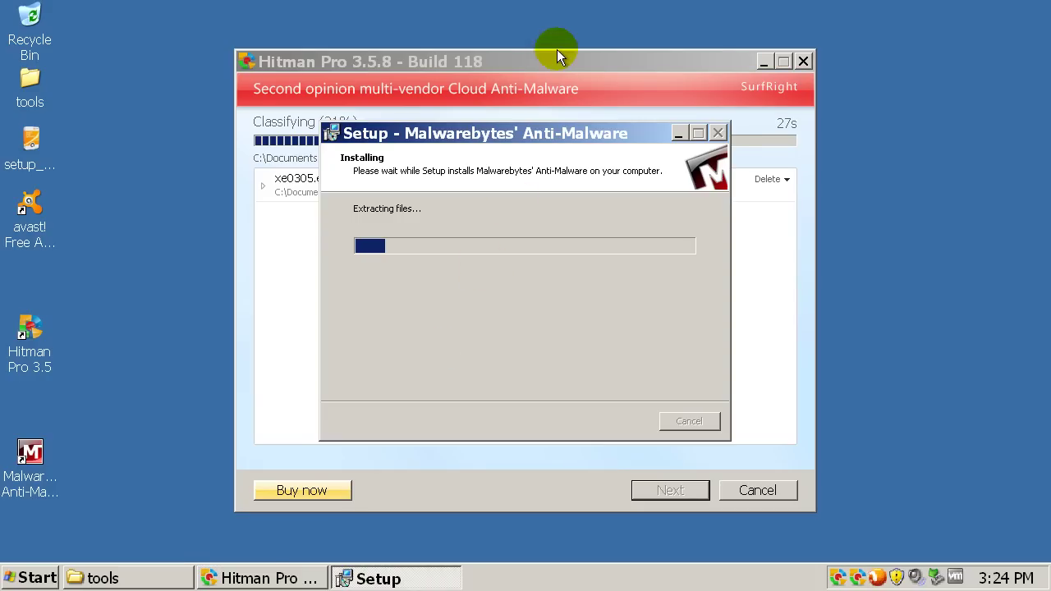
pyautogui.click(557, 50)
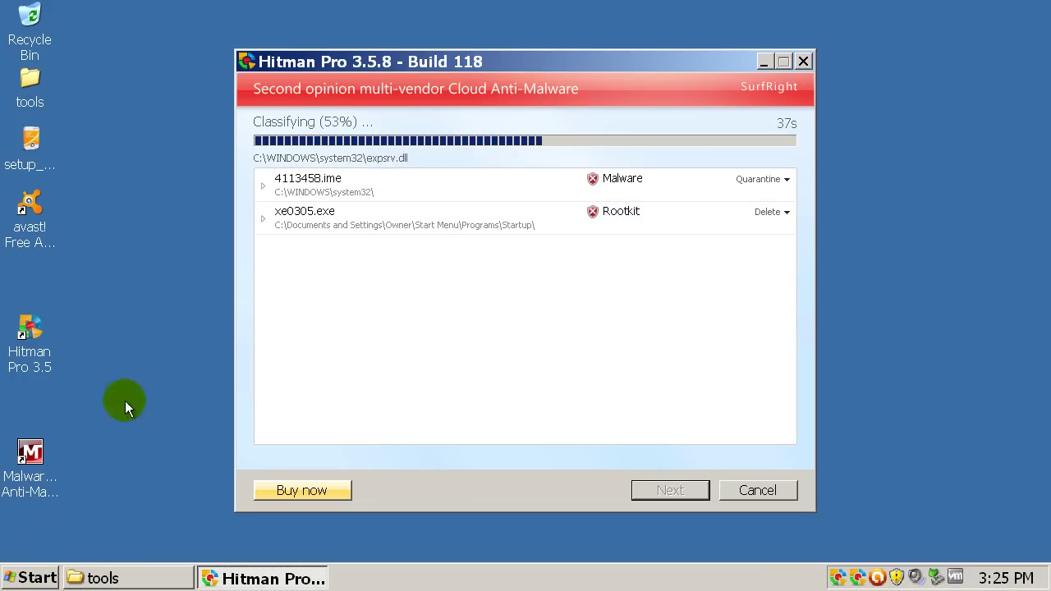
# Run msconfig and arrange its list of startup items beside the Hitman Pro scan results for comparison.
pyautogui.click(27, 580)
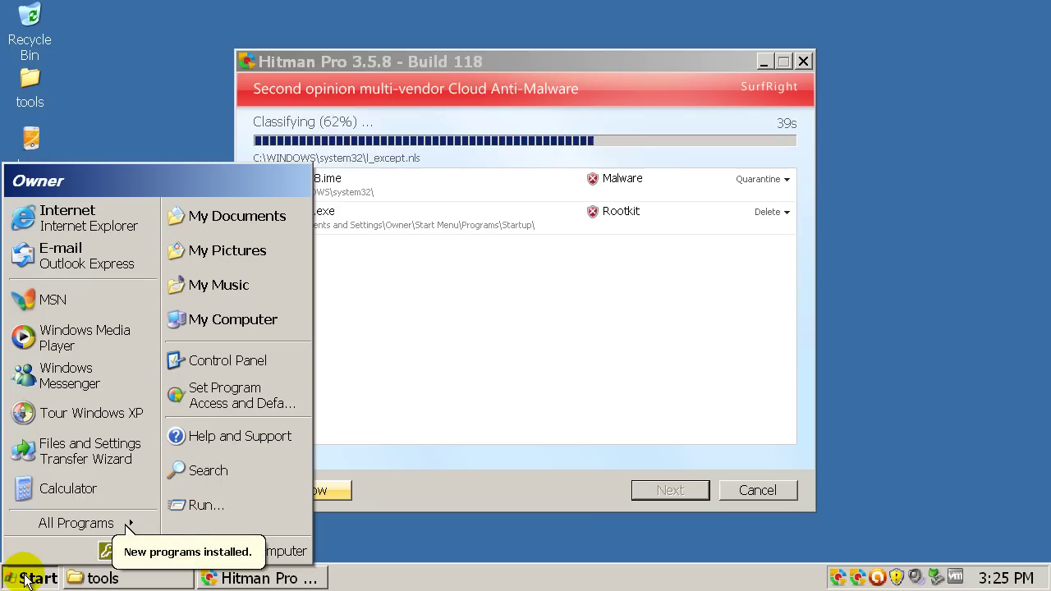
pyautogui.click(202, 504)
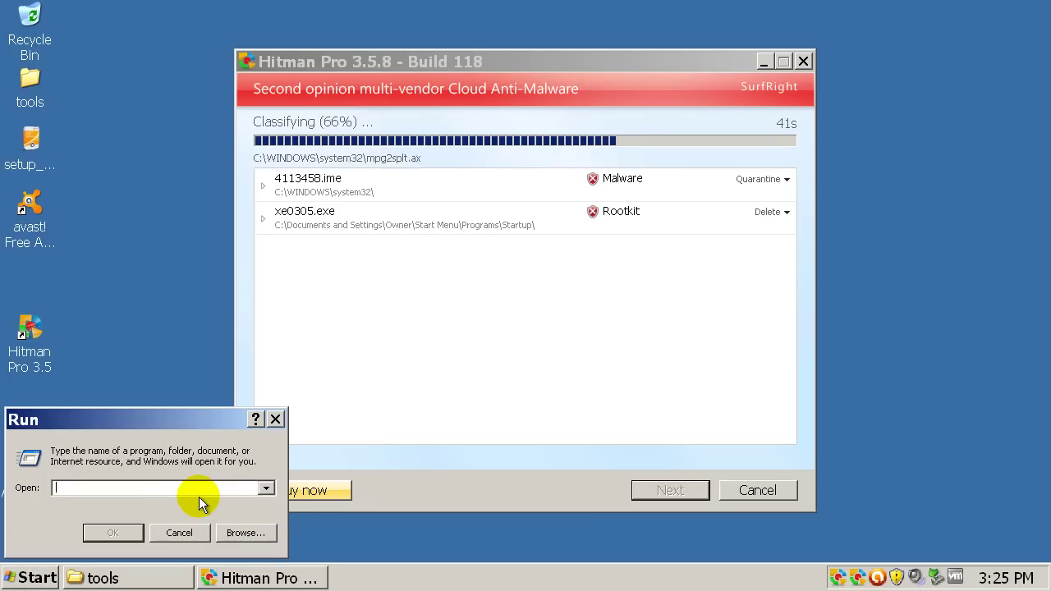
pyautogui.write('msconfig')
pyautogui.press('Return')
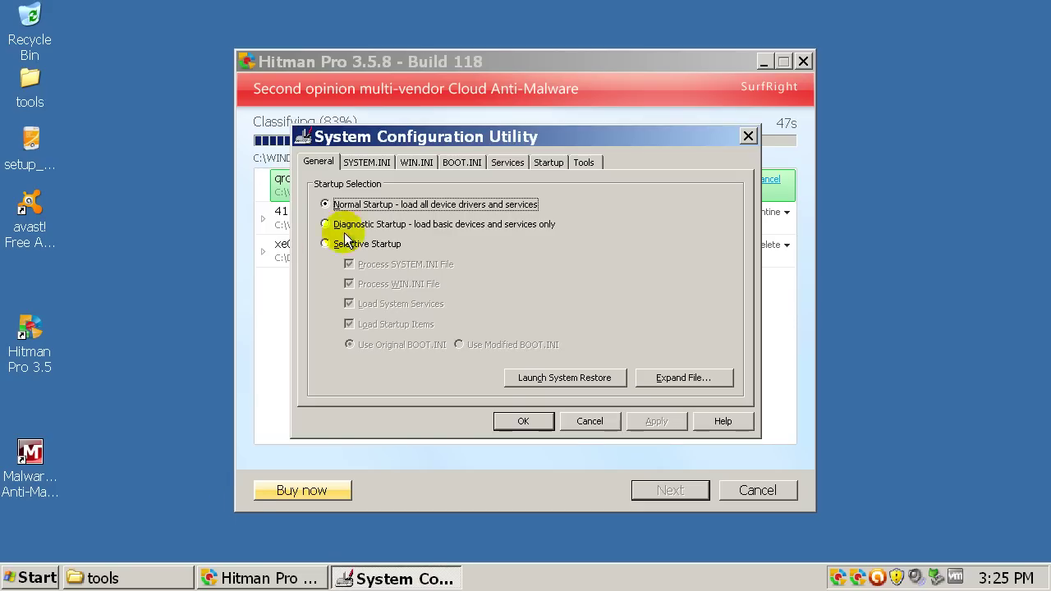
pyautogui.click(560, 163)
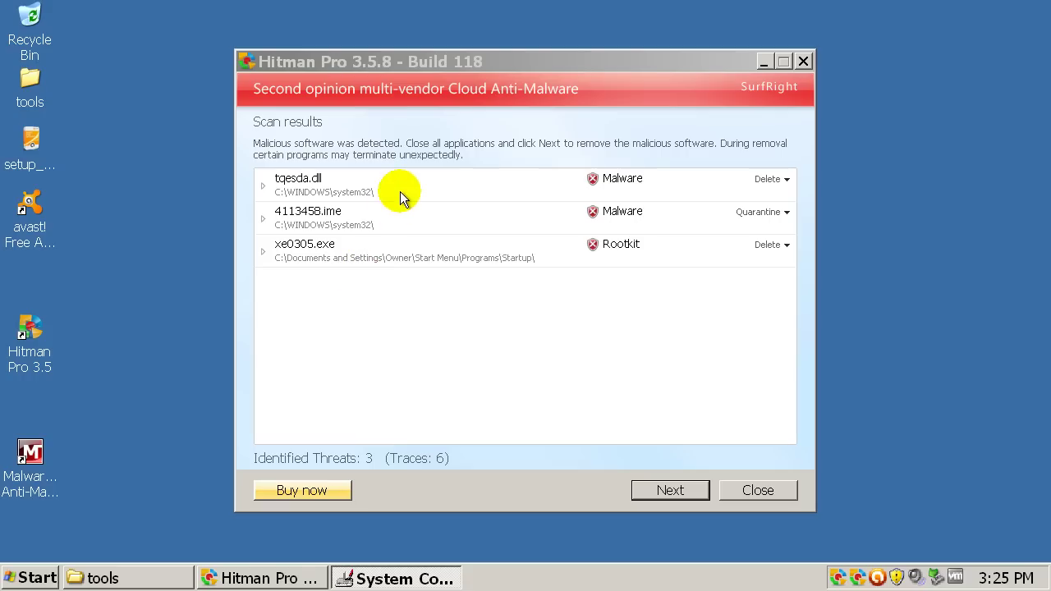
pyautogui.moveTo(440, 62); pyautogui.dragTo(621, 74)
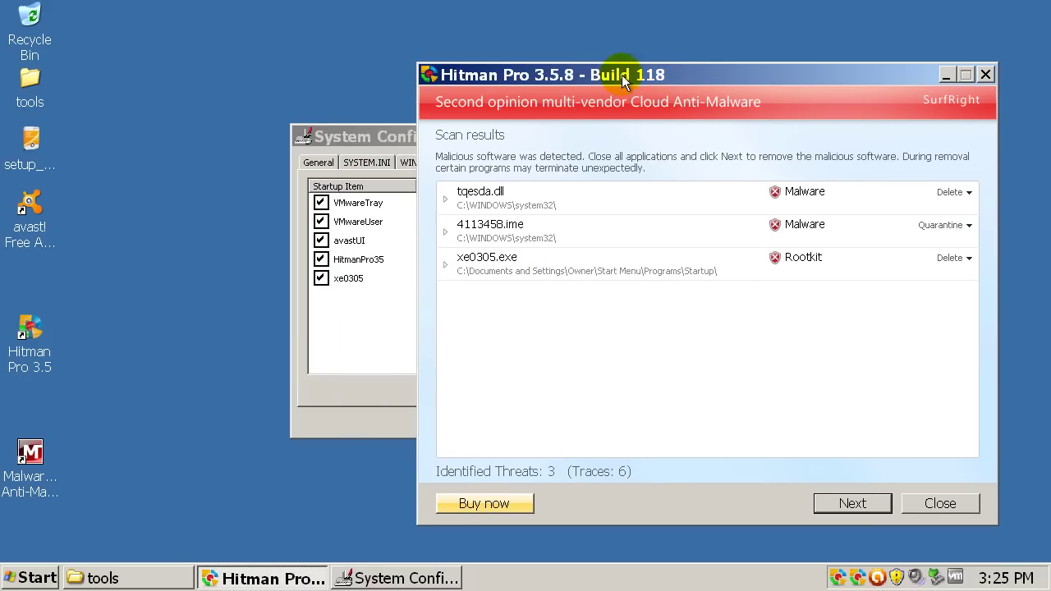
pyautogui.click(361, 204)
pyautogui.moveTo(366, 139); pyautogui.dragTo(178, 101)
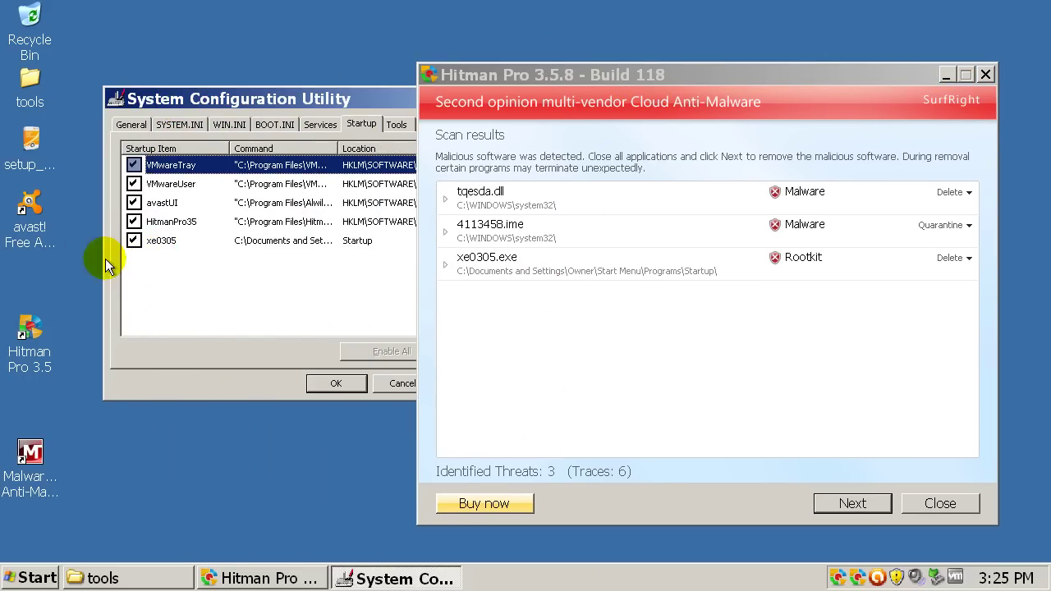
pyautogui.moveTo(348, 92); pyautogui.dragTo(223, 80)
# Disable the xe0305 startup item, apply the change and exit the System Configuration Utility without restarting.
pyautogui.click(21, 207)
pyautogui.click(359, 352)
pyautogui.click(236, 351)
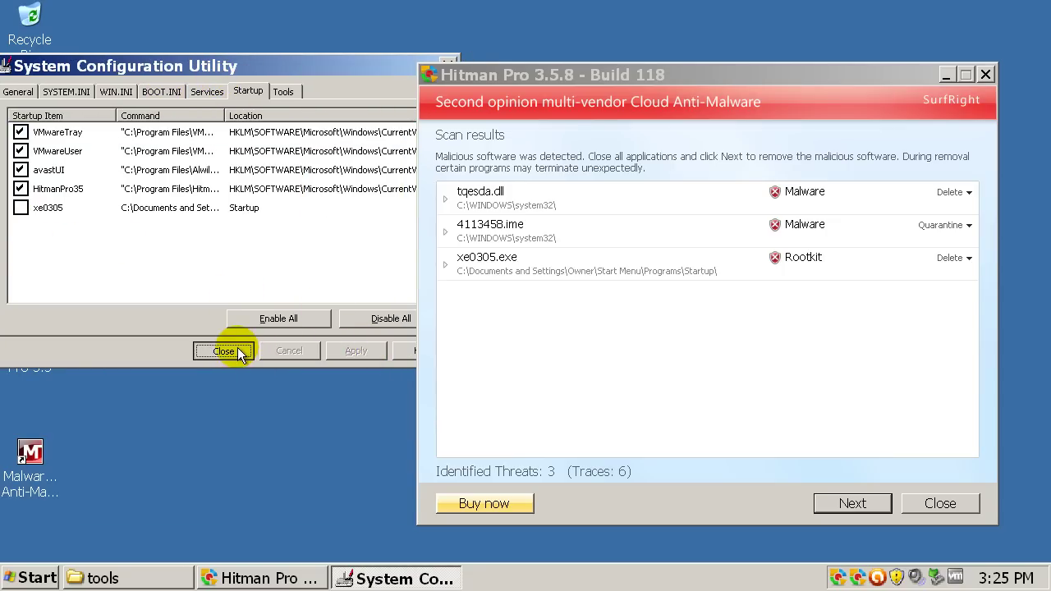
pyautogui.moveTo(385, 245); pyautogui.dragTo(134, 224)
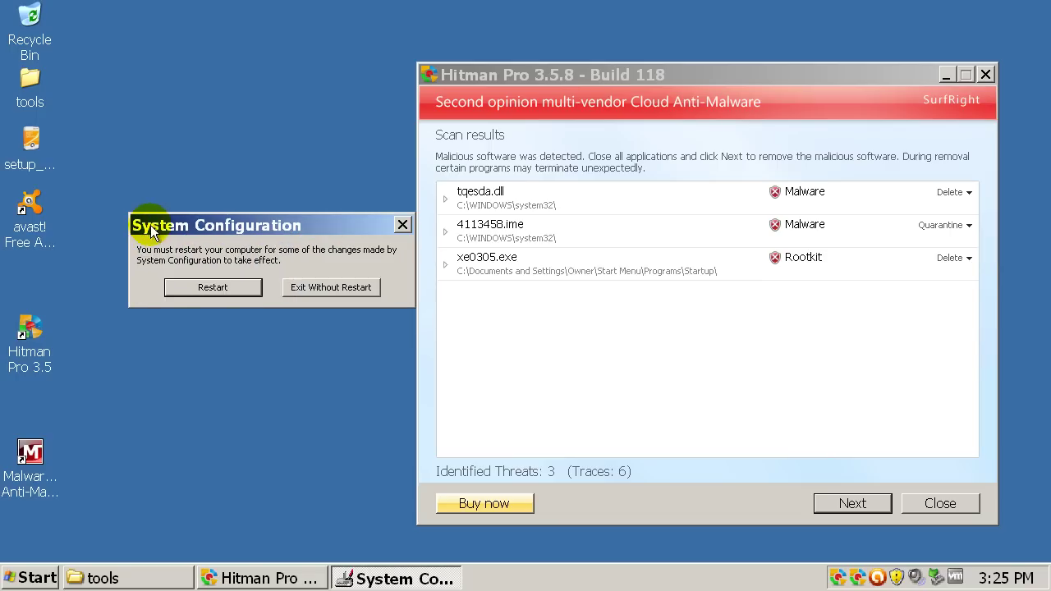
pyautogui.click(296, 287)
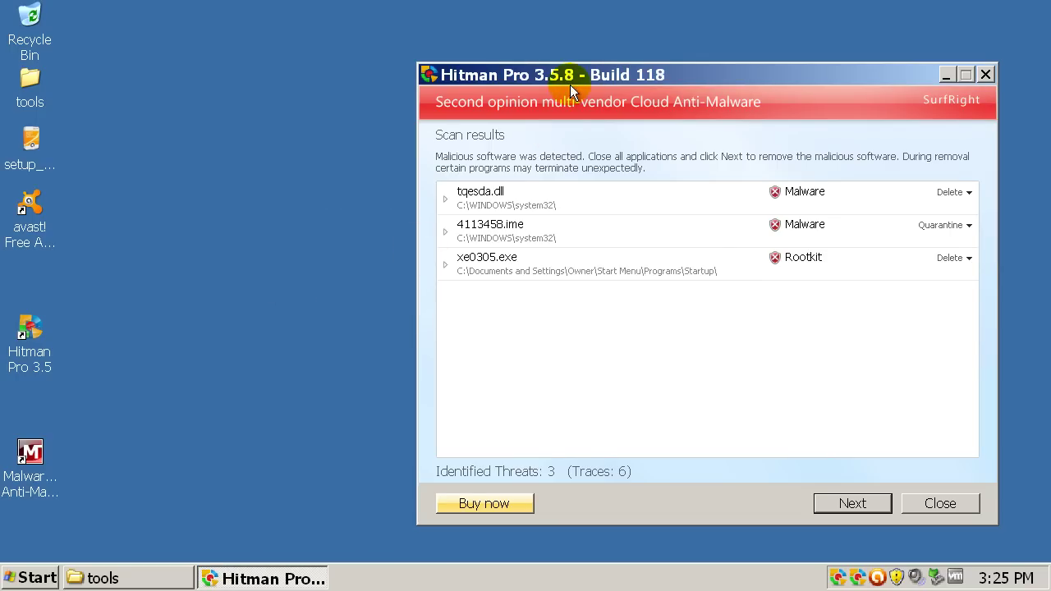
# Close the Hitman Pro scan results without removing the threats and launch Malwarebytes' Anti-Malware from the desktop.
pyautogui.moveTo(570, 76); pyautogui.dragTo(479, 66)
pyautogui.click(851, 493)
pyautogui.click(133, 576)
pyautogui.click(134, 576)
pyautogui.doubleClick(36, 450)
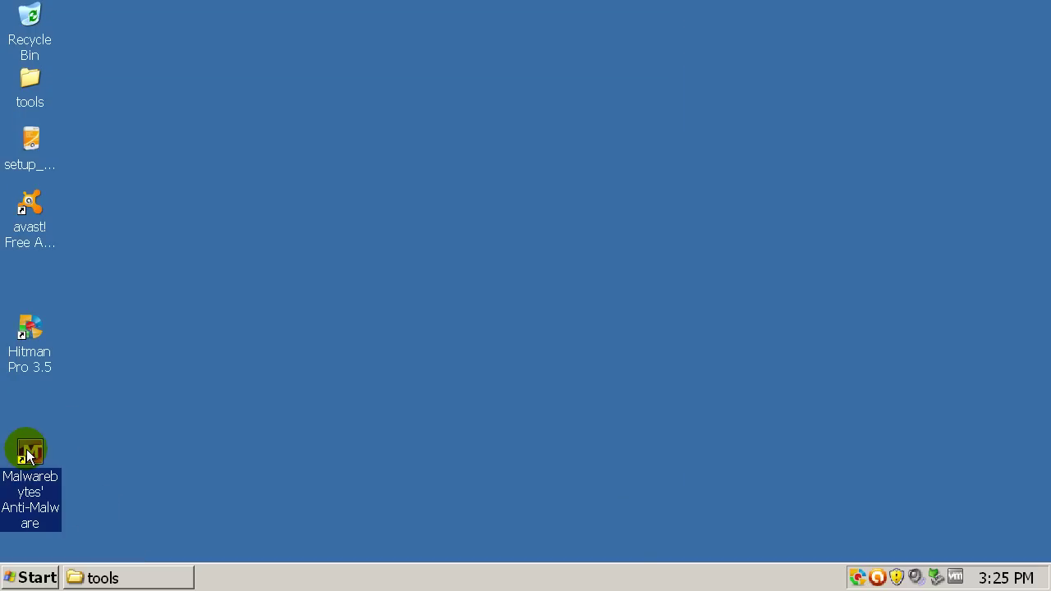
# Update the Malwarebytes' malware database and check once more for newer updates.
pyautogui.click(494, 336)
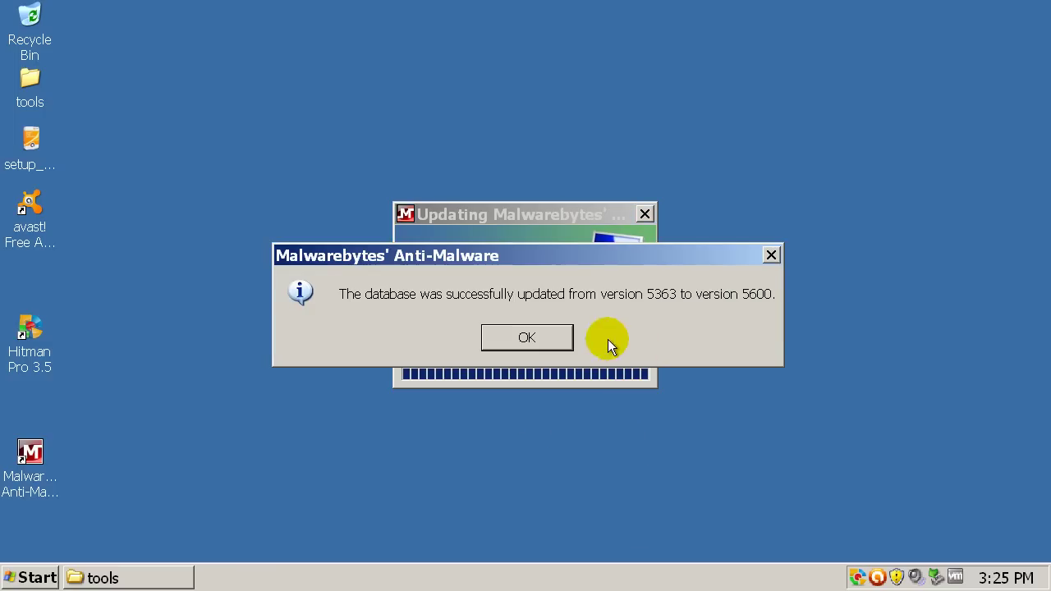
pyautogui.click(526, 336)
pyautogui.click(357, 160)
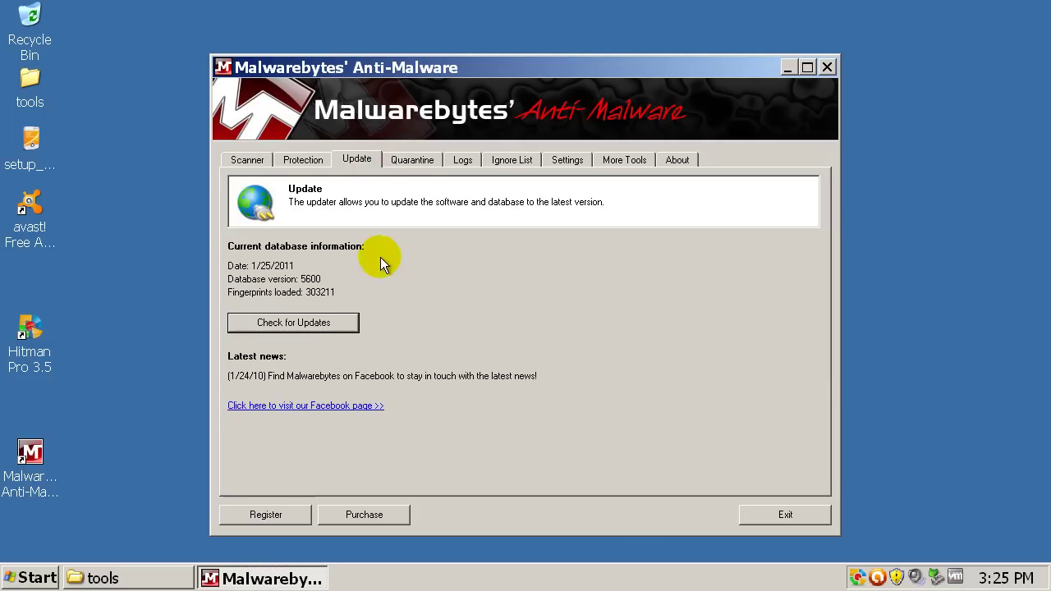
pyautogui.click(304, 321)
pyautogui.click(527, 336)
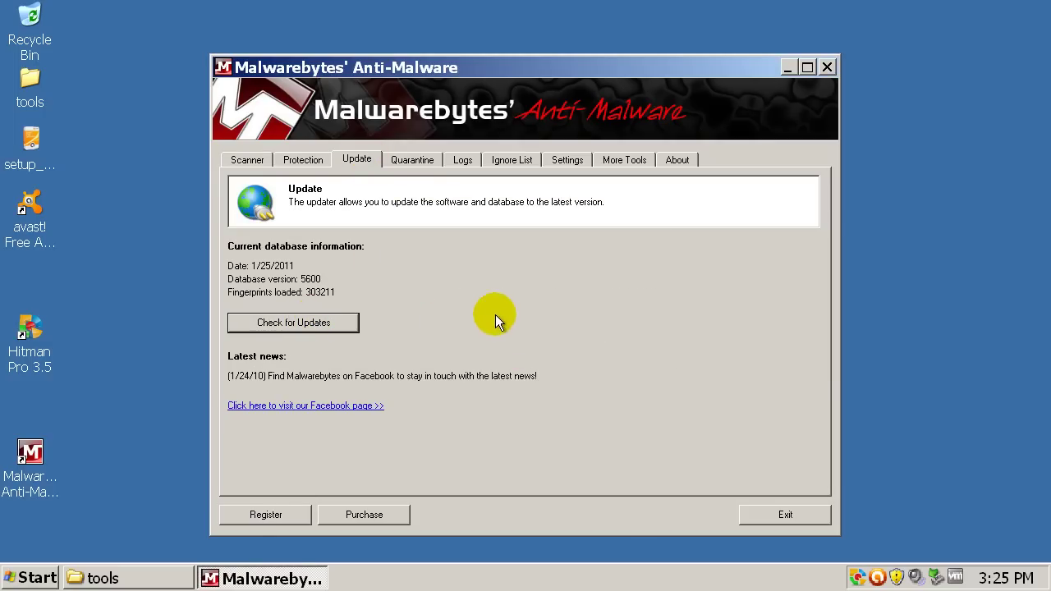
# Run a quick scan in Malwarebytes' Anti-Malware, show its results and adjust the column widths.
pyautogui.click(248, 160)
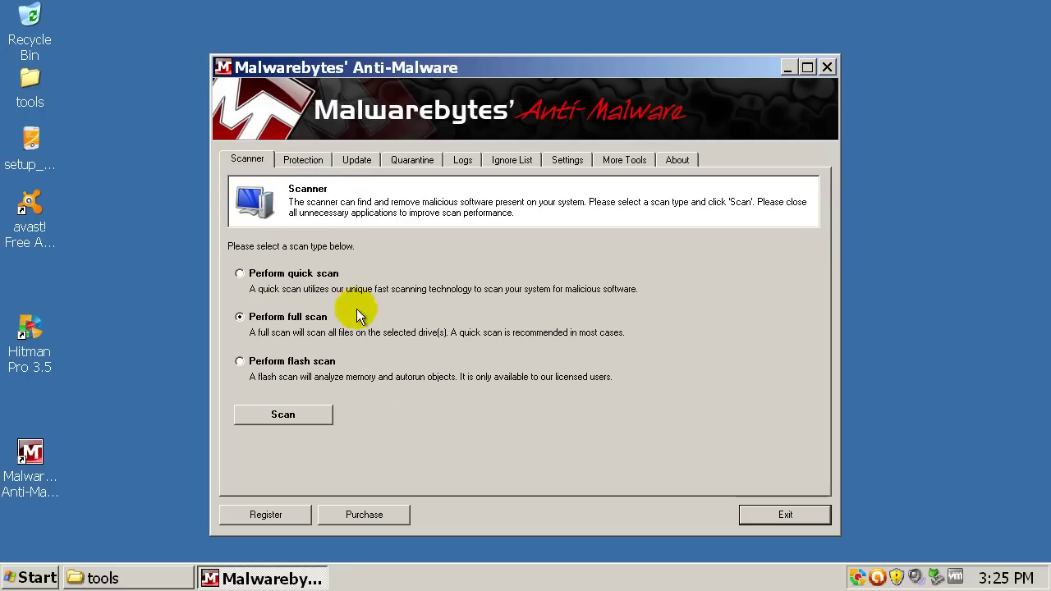
pyautogui.click(293, 417)
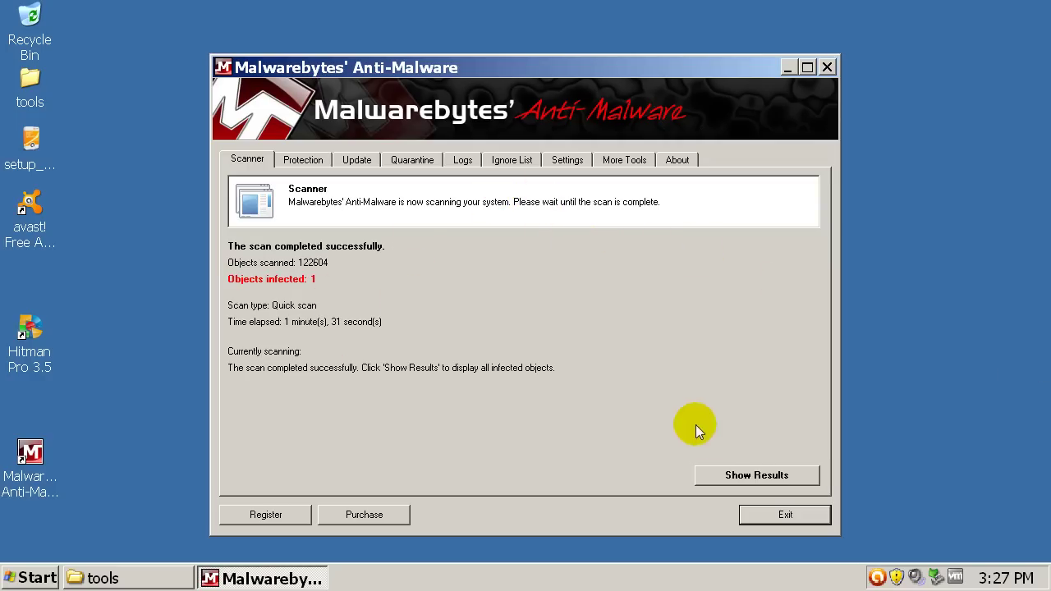
pyautogui.click(733, 475)
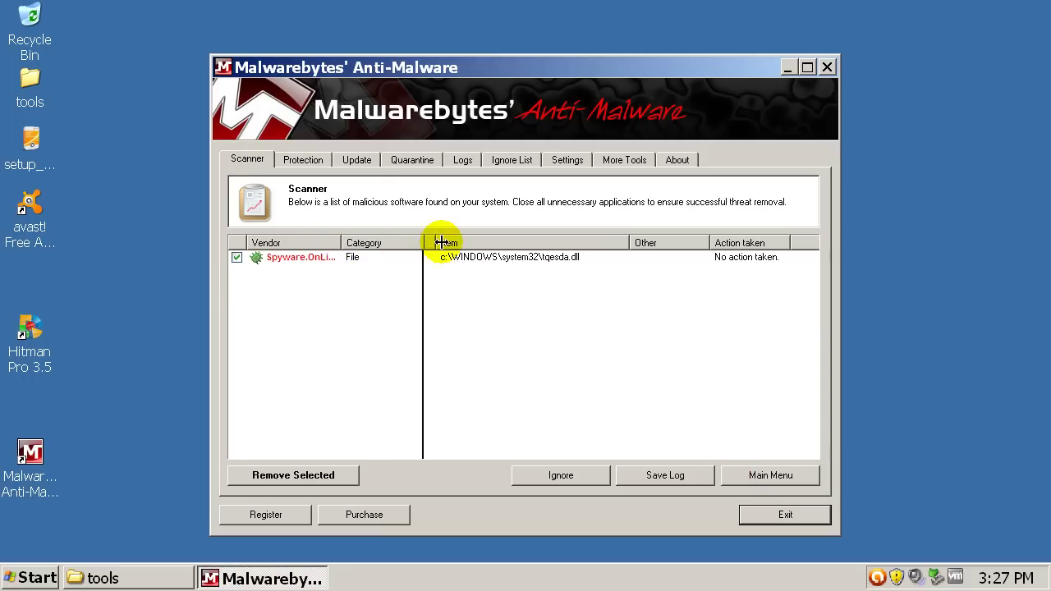
pyautogui.moveTo(441, 243); pyautogui.dragTo(370, 235)
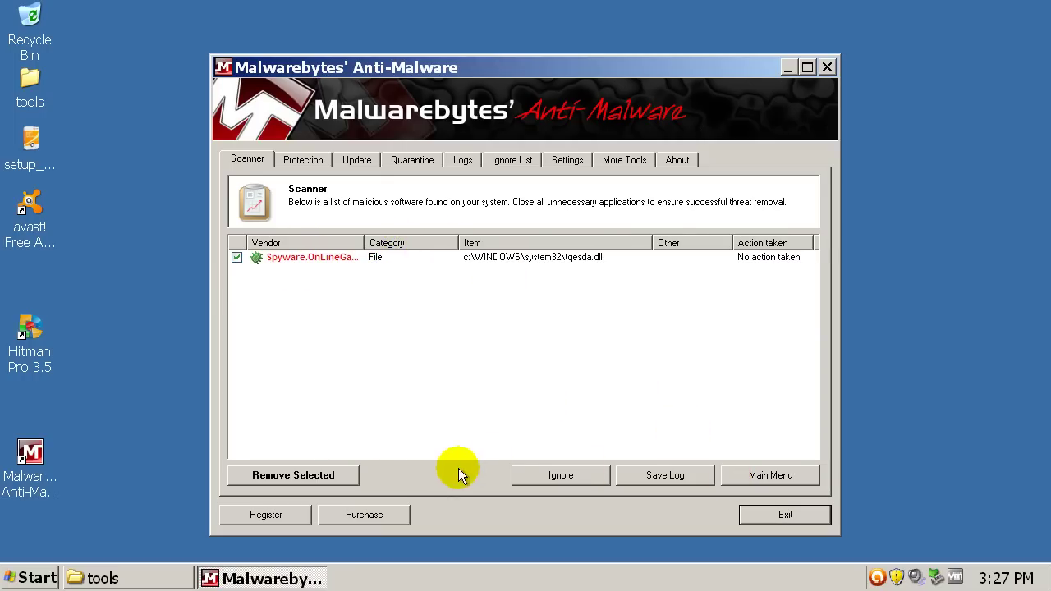
# Remove the selected tqesda.dll detection, decline the restart and close the saved scan log.
pyautogui.click(299, 474)
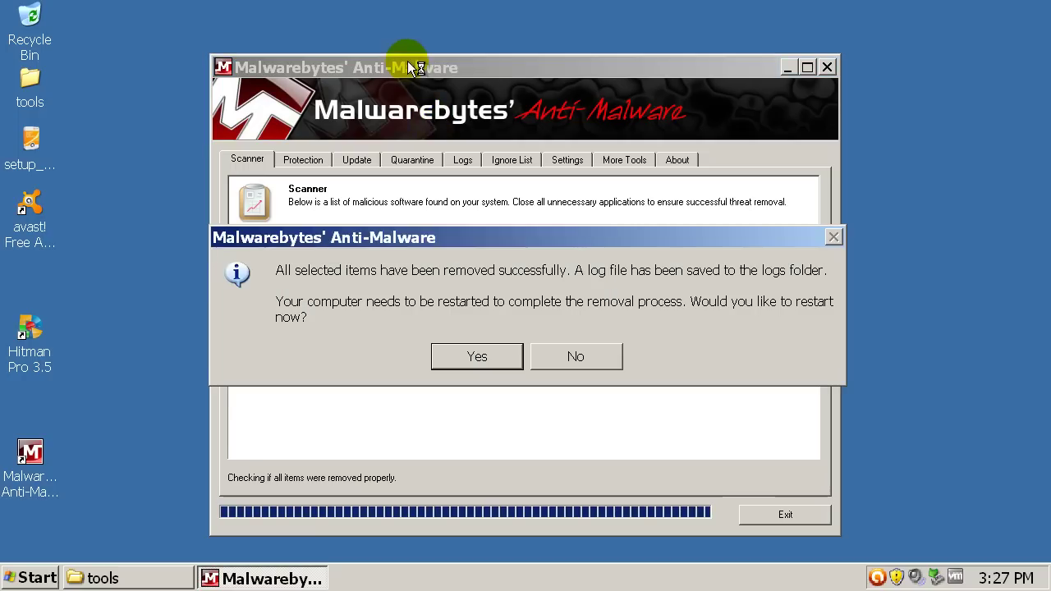
pyautogui.click(574, 357)
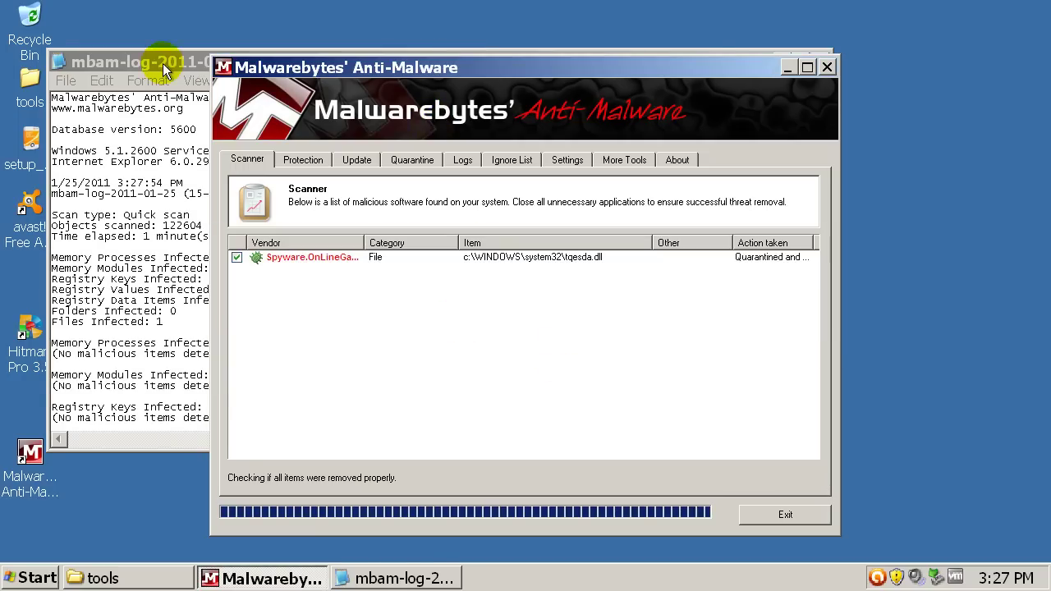
pyautogui.click(162, 63)
pyautogui.click(841, 61)
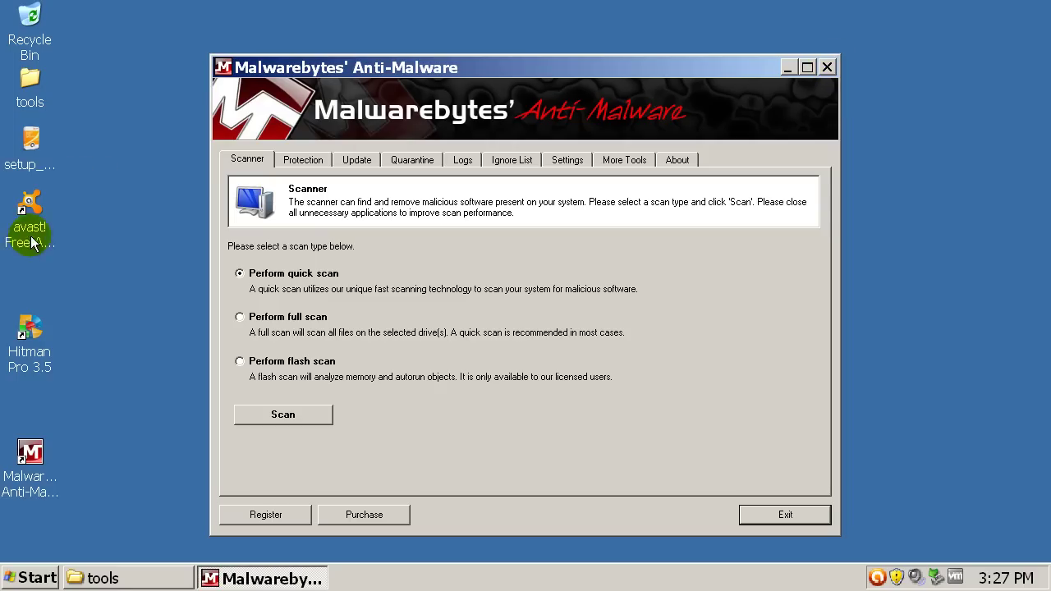
# Start Norton Power Eraser (NPE) from the desktop's tools folder and close the folder.
pyautogui.doubleClick(29, 86)
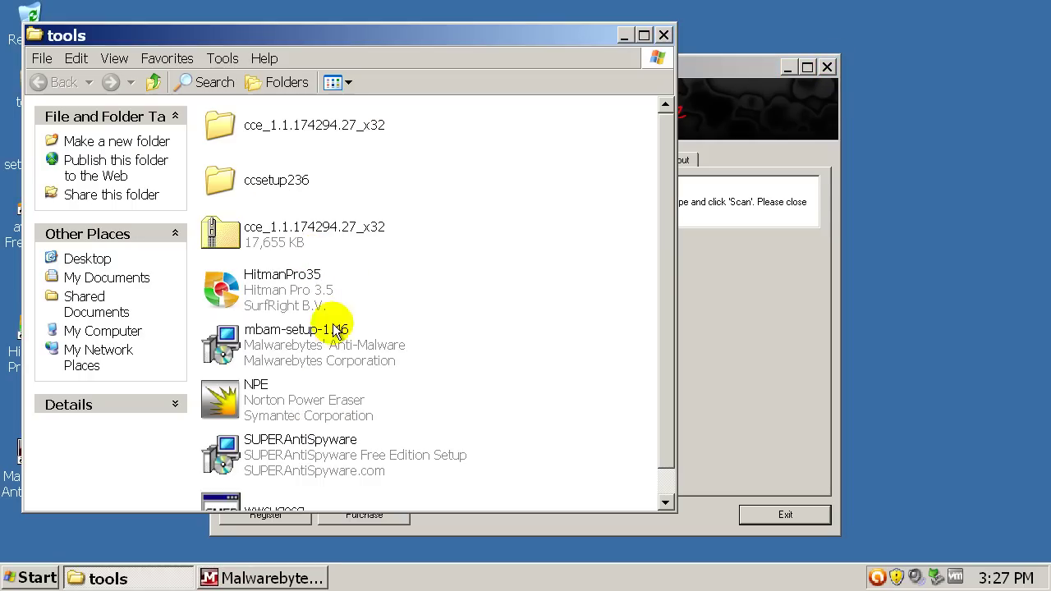
pyautogui.scroll(-1, 521, 350)
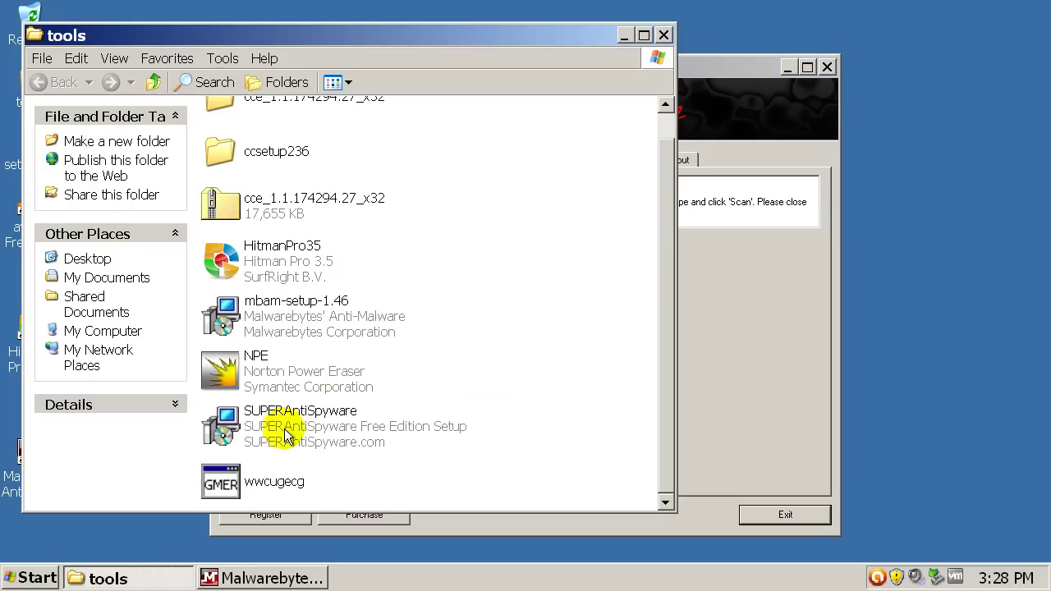
pyautogui.click(271, 370)
pyautogui.click(665, 36)
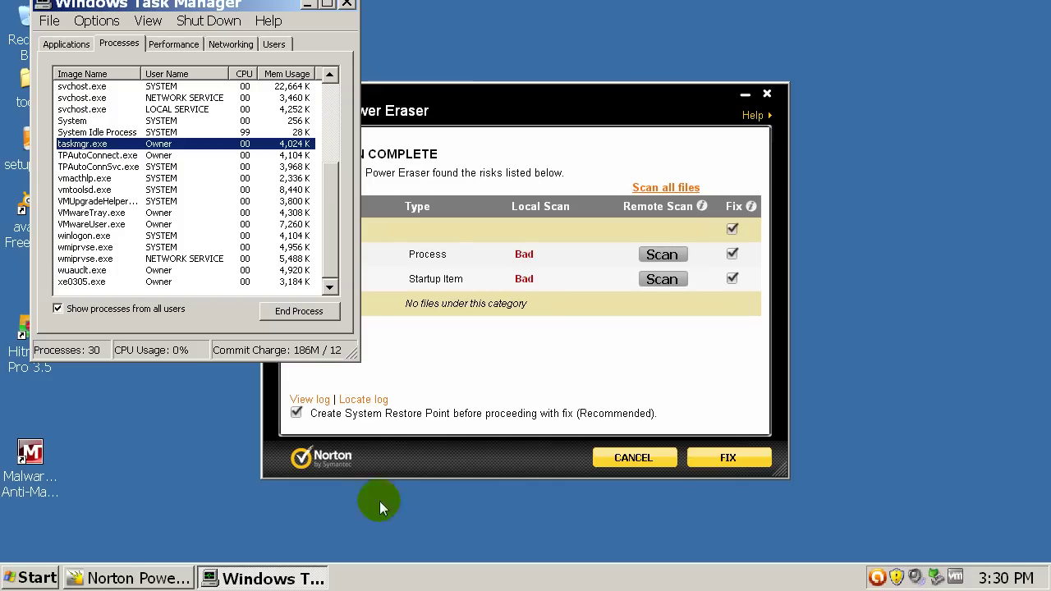
# Place Task Manager beside the Norton Power Eraser results and end the xe0305.exe process.
pyautogui.moveTo(426, 116)
pyautogui.mouseDown()
pyautogui.moveTo(689, 78)
pyautogui.moveTo(629, 110)
pyautogui.moveTo(578, 76)
pyautogui.moveTo(547, 84)
pyautogui.mouseUp()
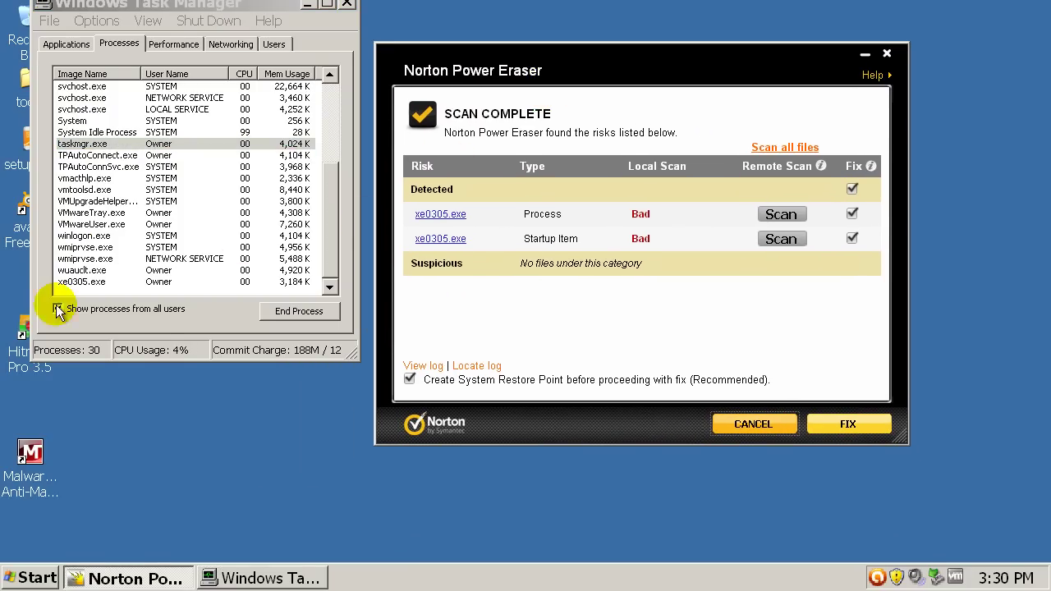
pyautogui.click(114, 282)
pyautogui.moveTo(200, 7); pyautogui.dragTo(197, 34)
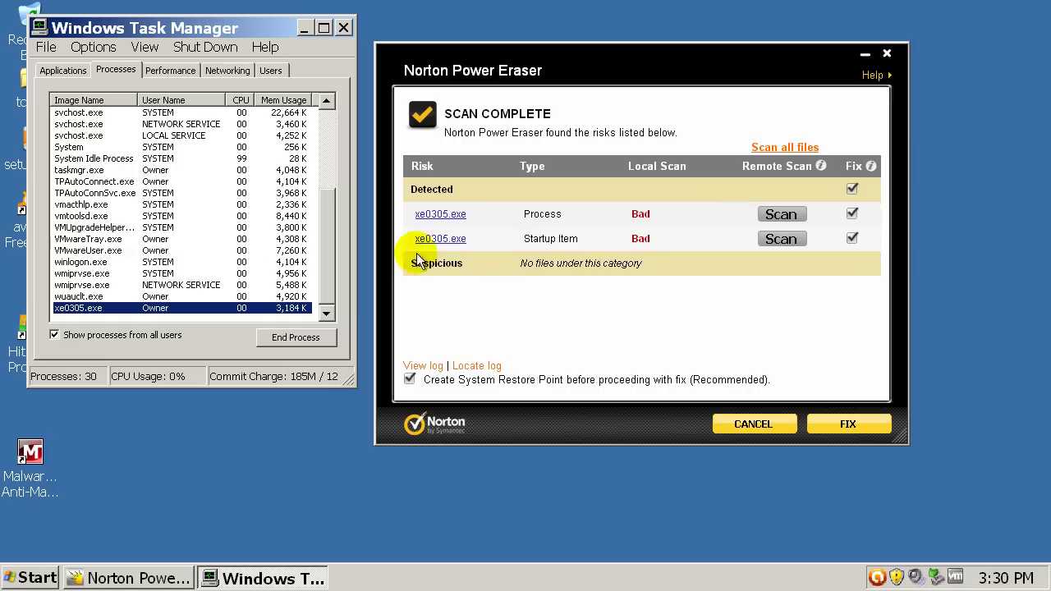
pyautogui.click(285, 336)
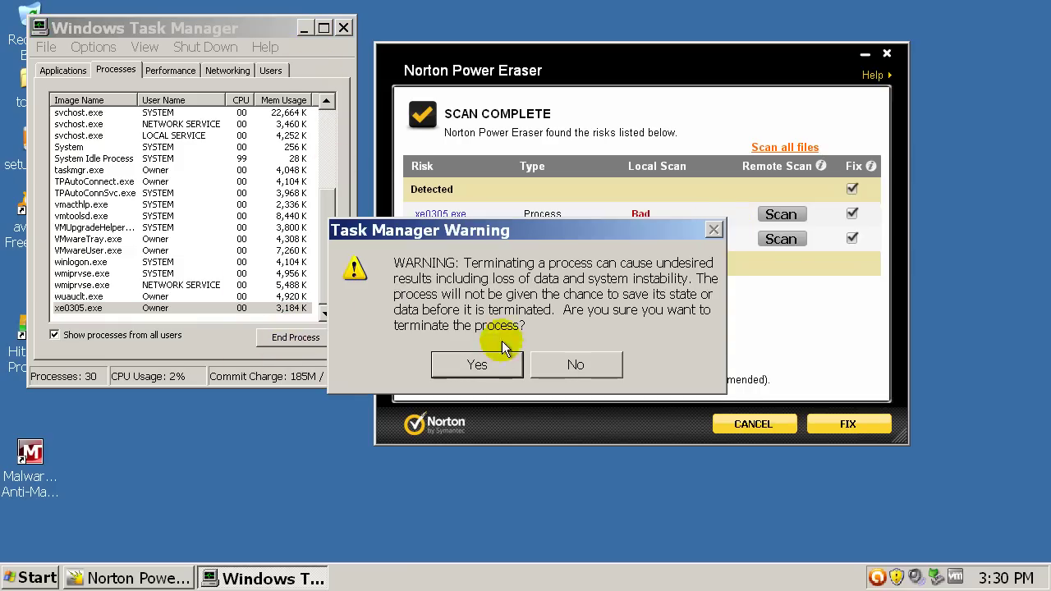
pyautogui.click(480, 364)
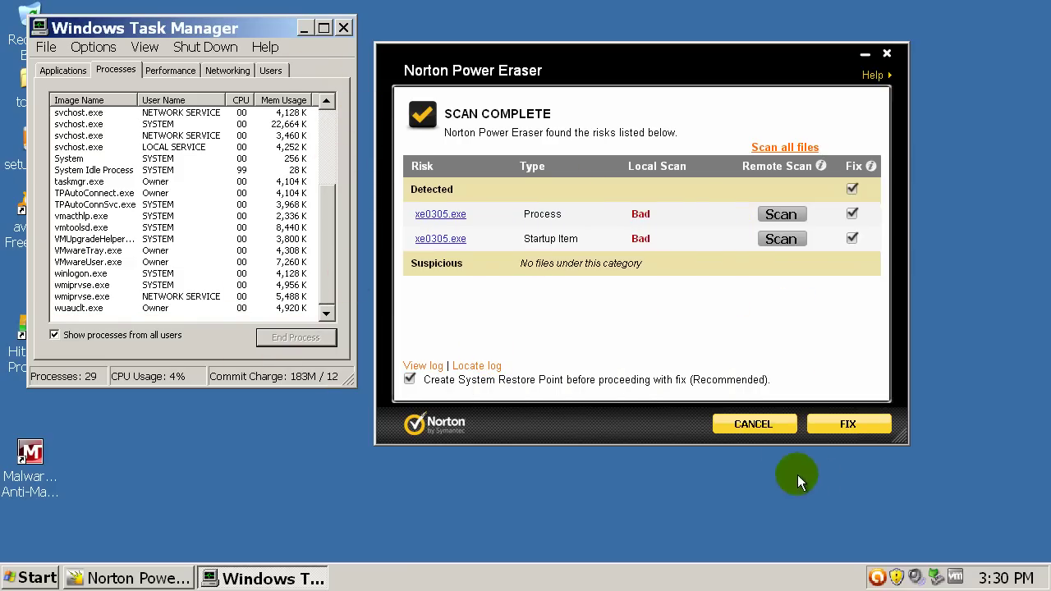
# Cancel the Norton Power Eraser fix, then close Norton Power Eraser and Task Manager.
pyautogui.click(753, 424)
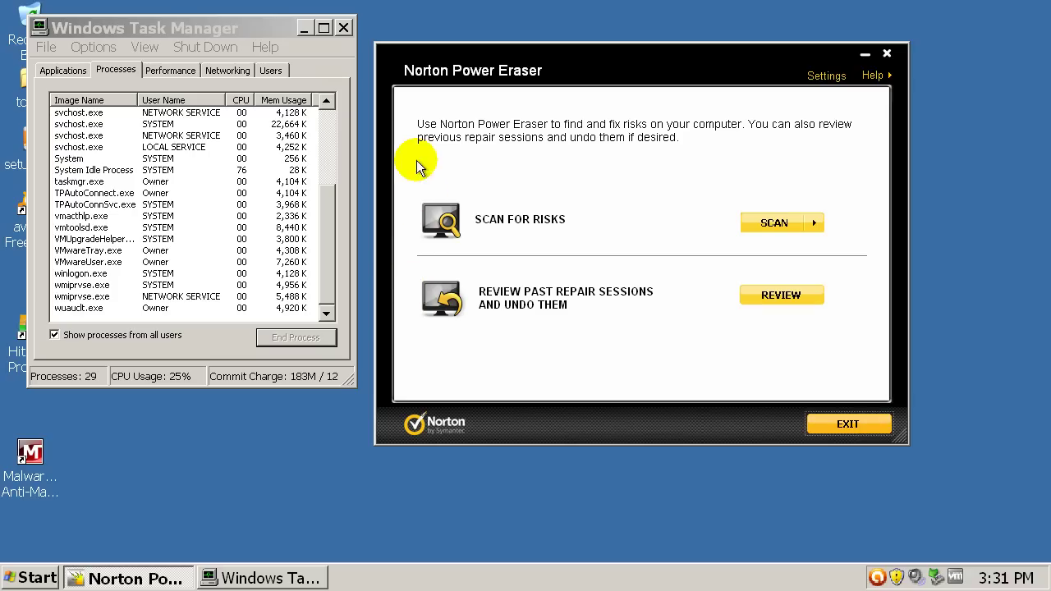
pyautogui.click(892, 57)
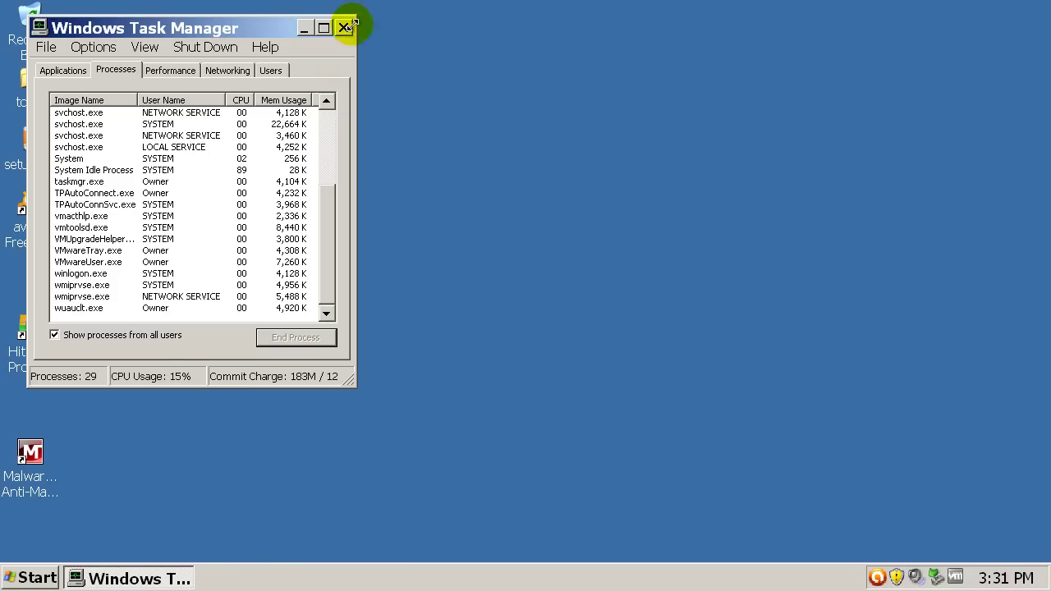
pyautogui.click(343, 27)
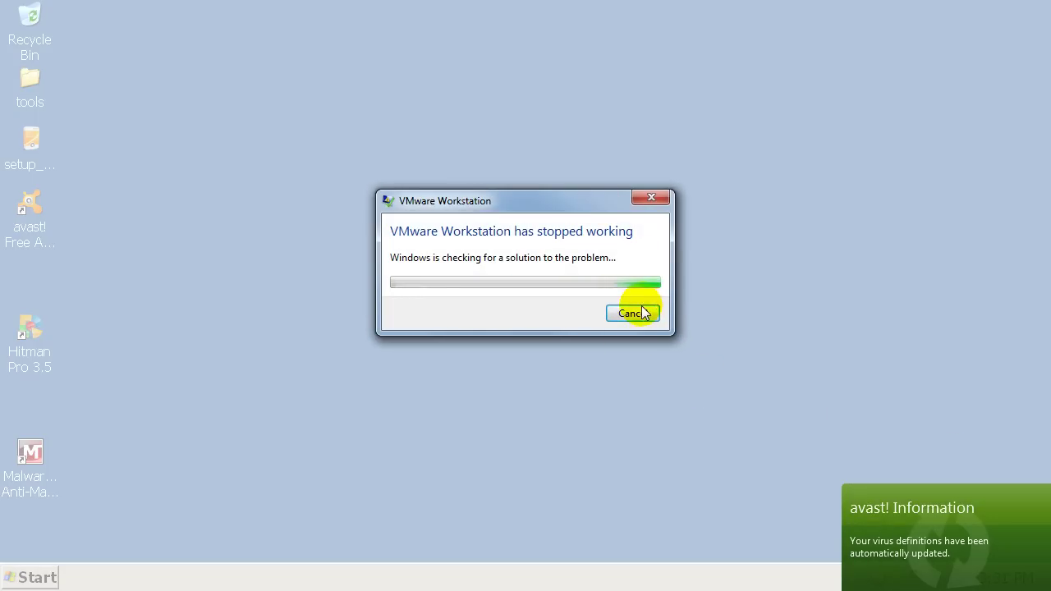
# Dismiss the VMware Workstation crash report and the avast! notification, and reopen VMware Workstation on the host.
pyautogui.click(645, 313)
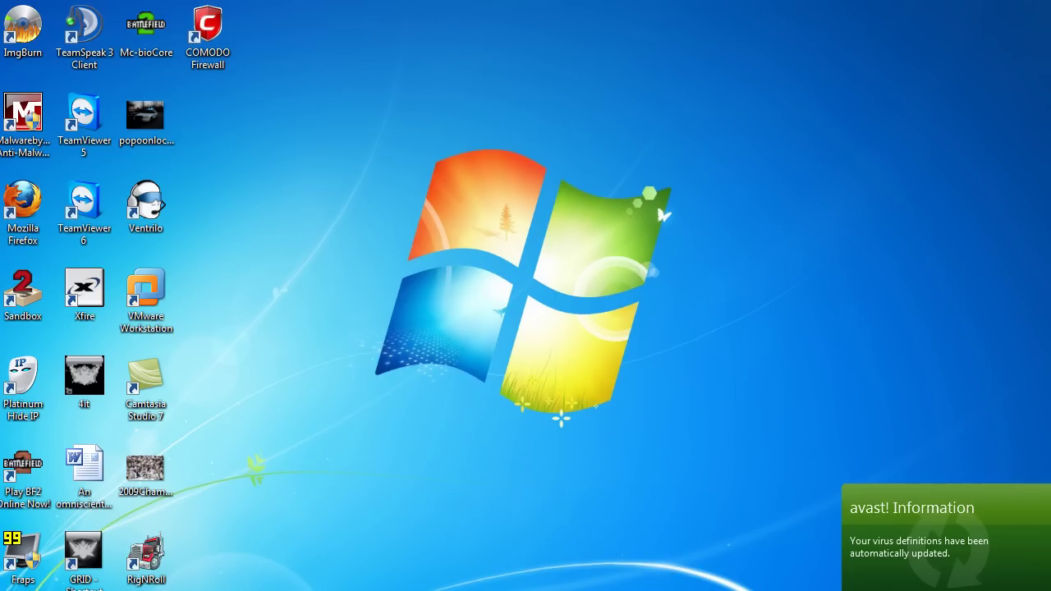
pyautogui.click(1011, 498)
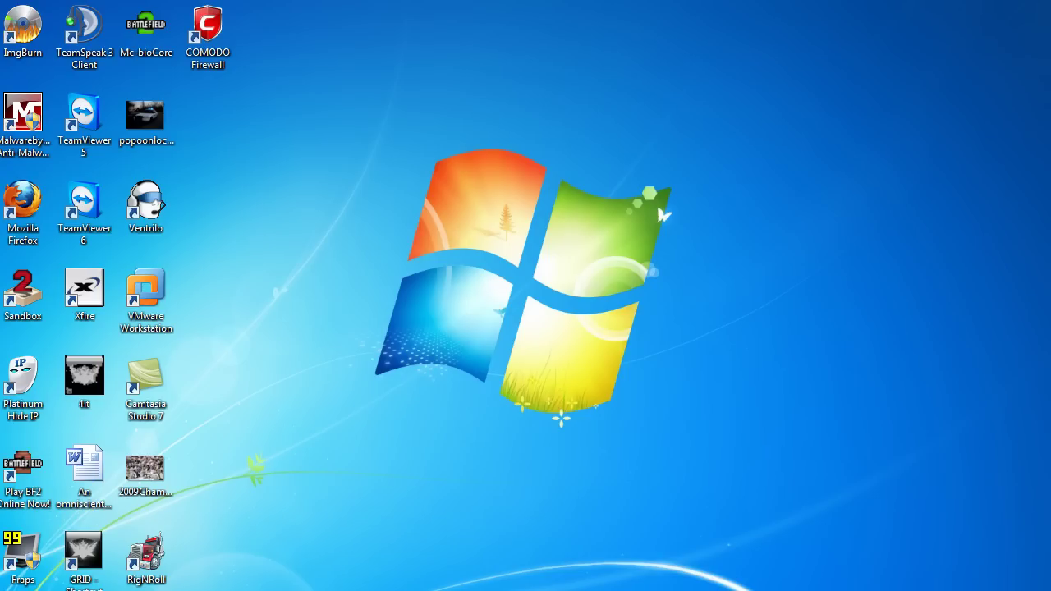
pyautogui.press('super')
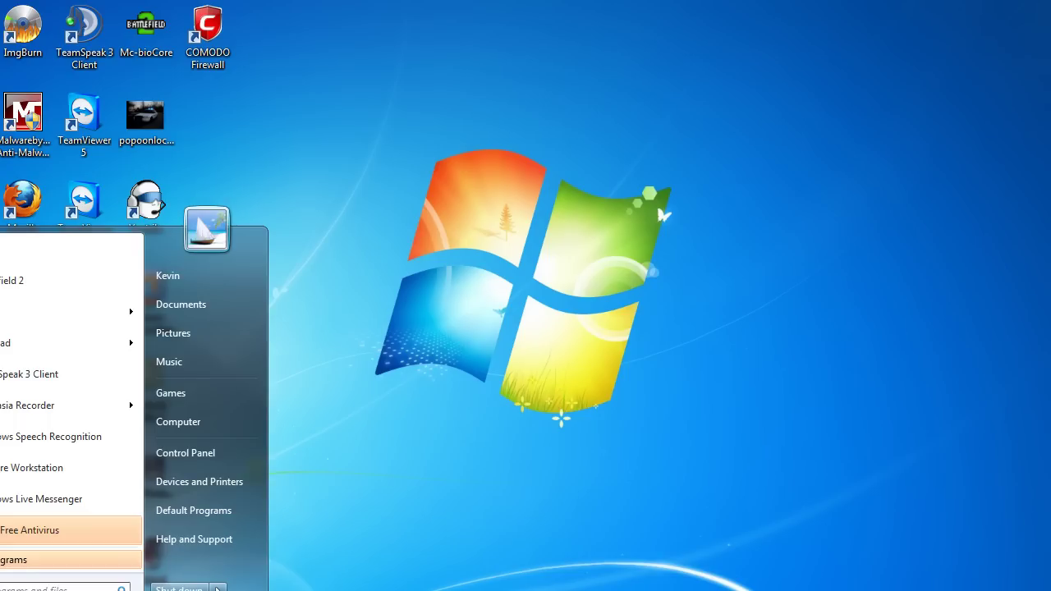
pyautogui.click(93, 463)
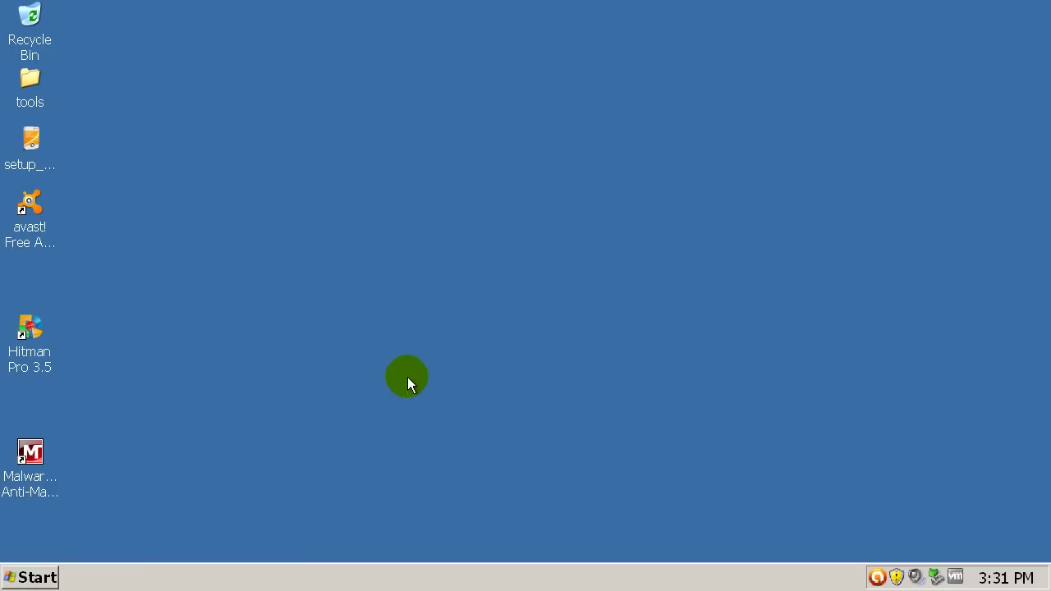
# Move the Malwarebytes' Anti-Malware desktop icon between the avast! and Hitman Pro icons.
pyautogui.click(29, 452)
pyautogui.moveTo(19, 458); pyautogui.dragTo(31, 269)
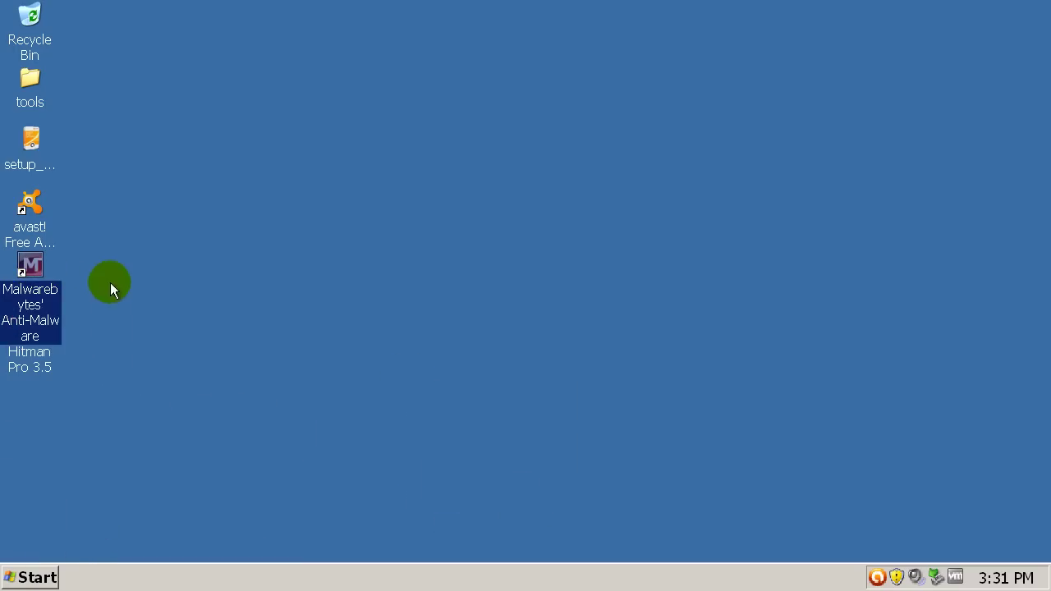
pyautogui.click(39, 345)
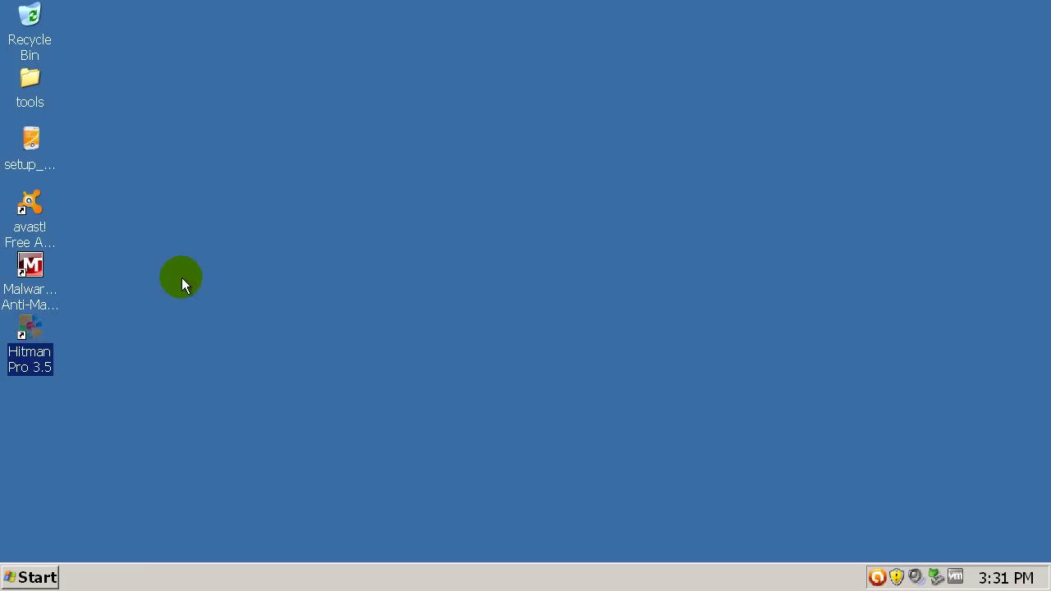
pyautogui.click(178, 277)
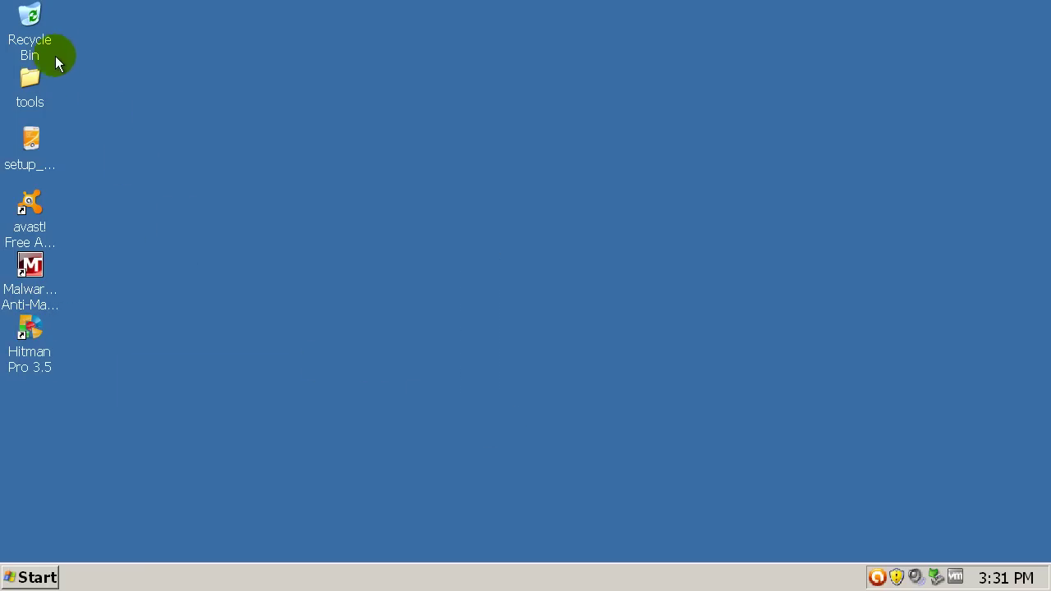